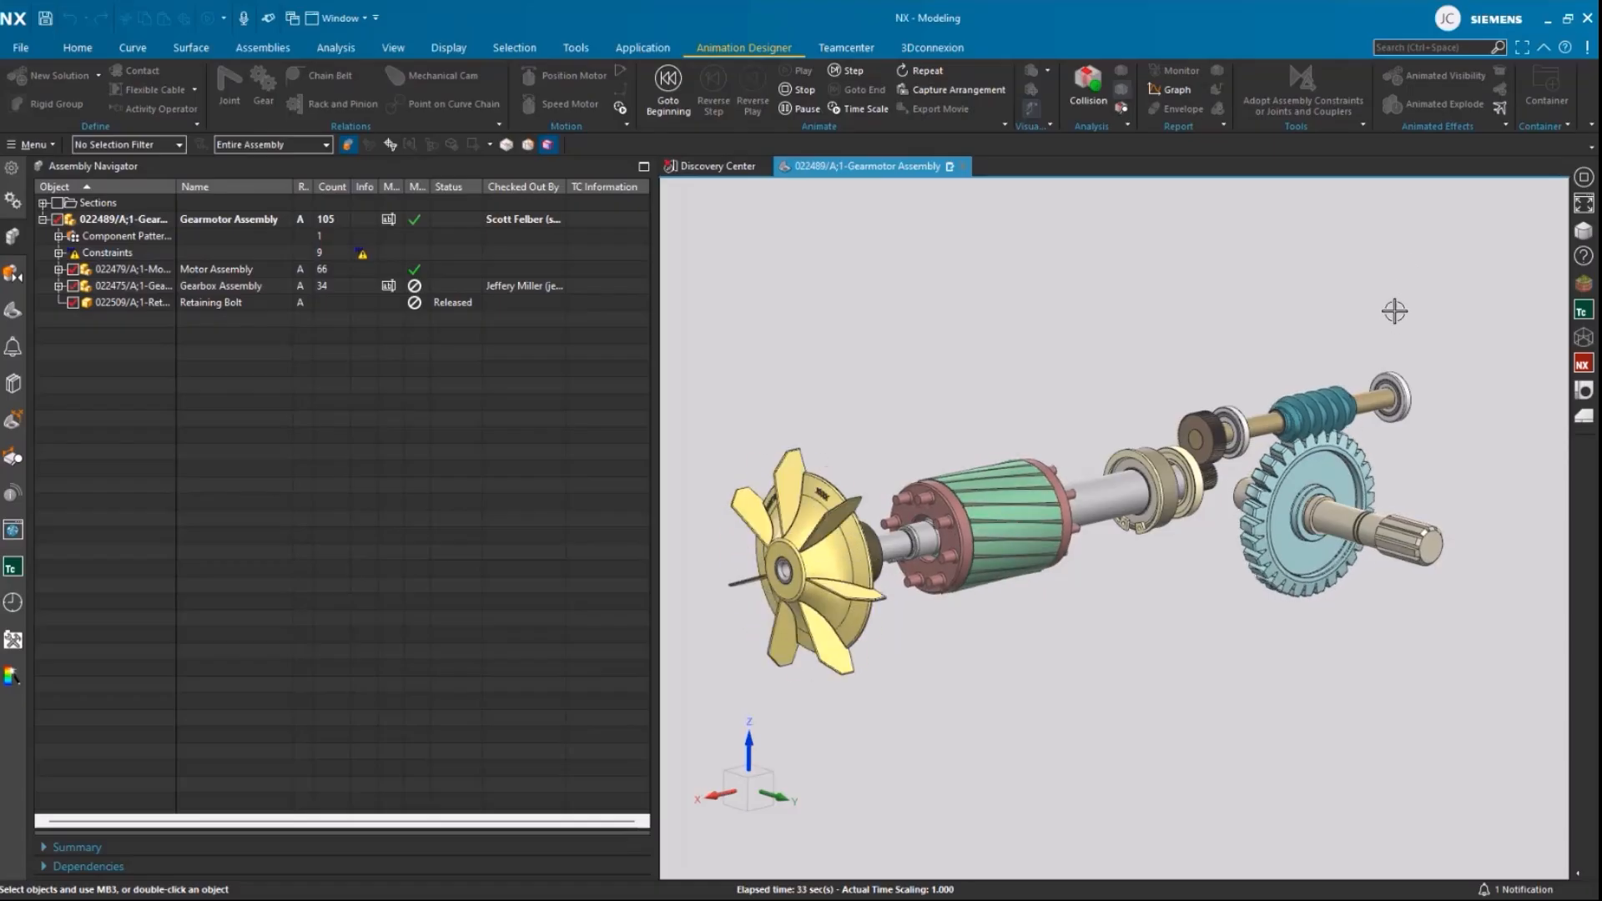
Step: Stop the running gearmotor animation and set the selection filter to Component
mouse_move(1442, 30)
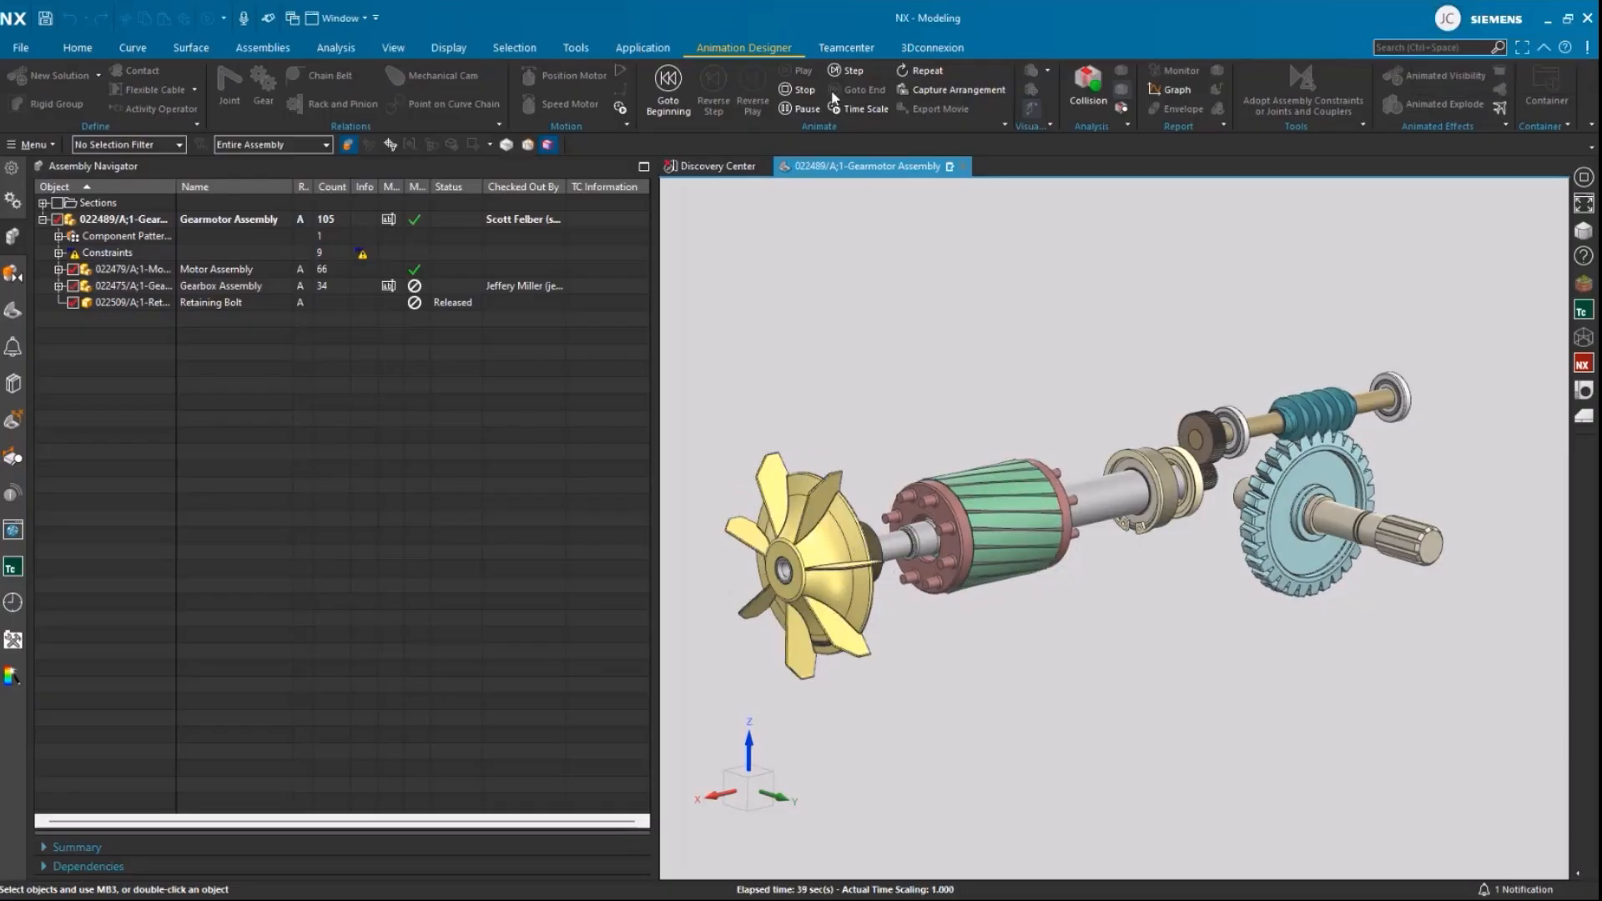
click(785, 91)
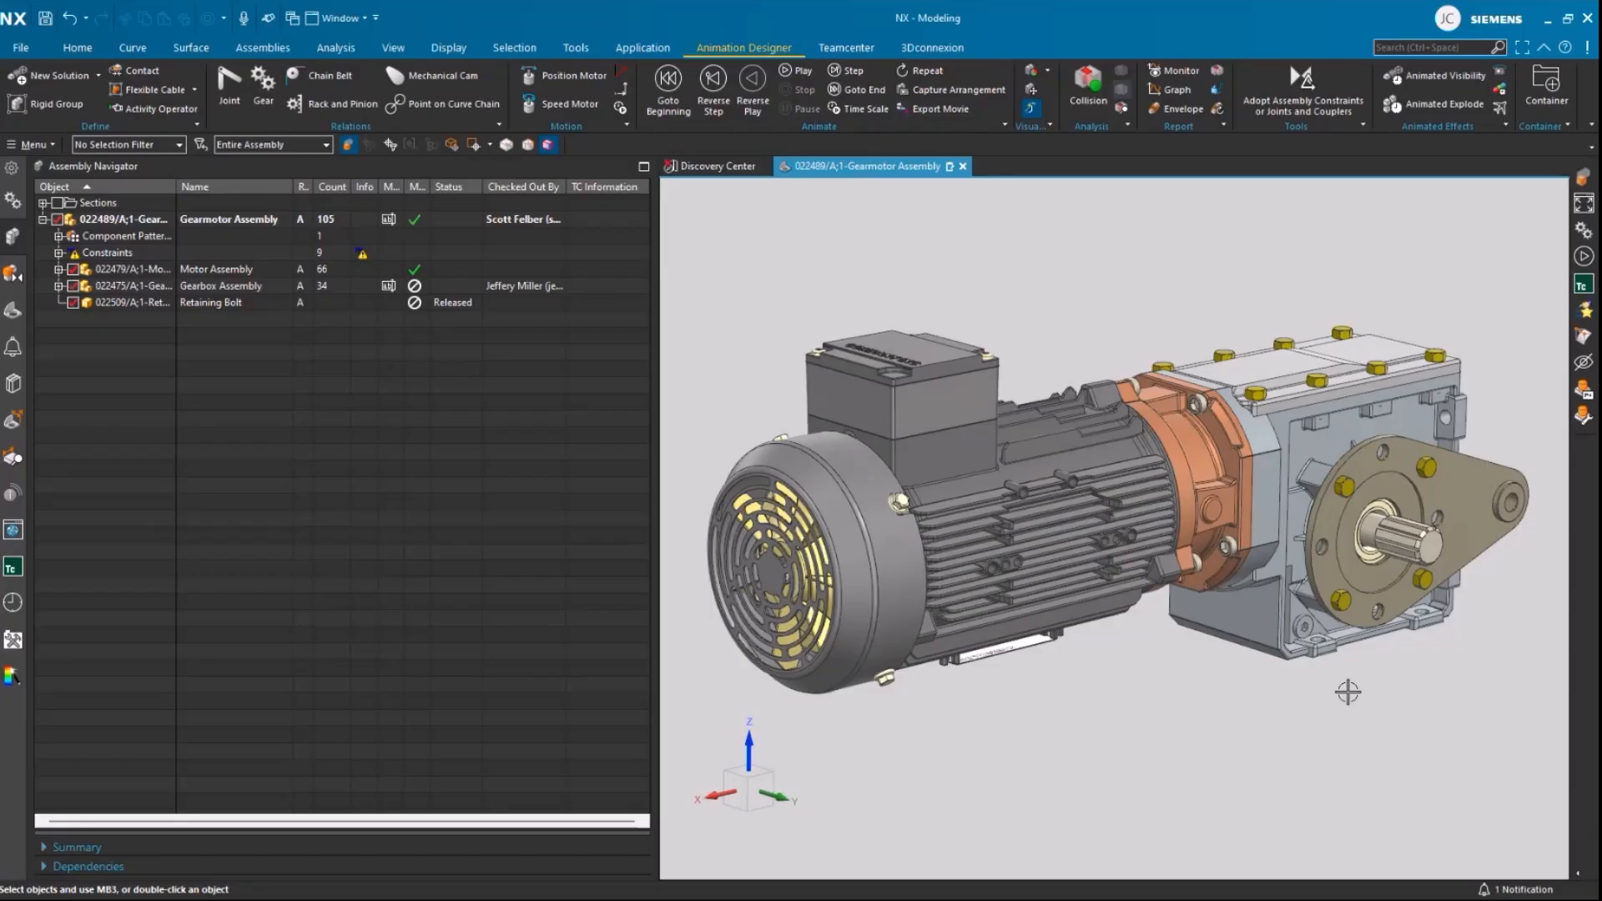
click(153, 144)
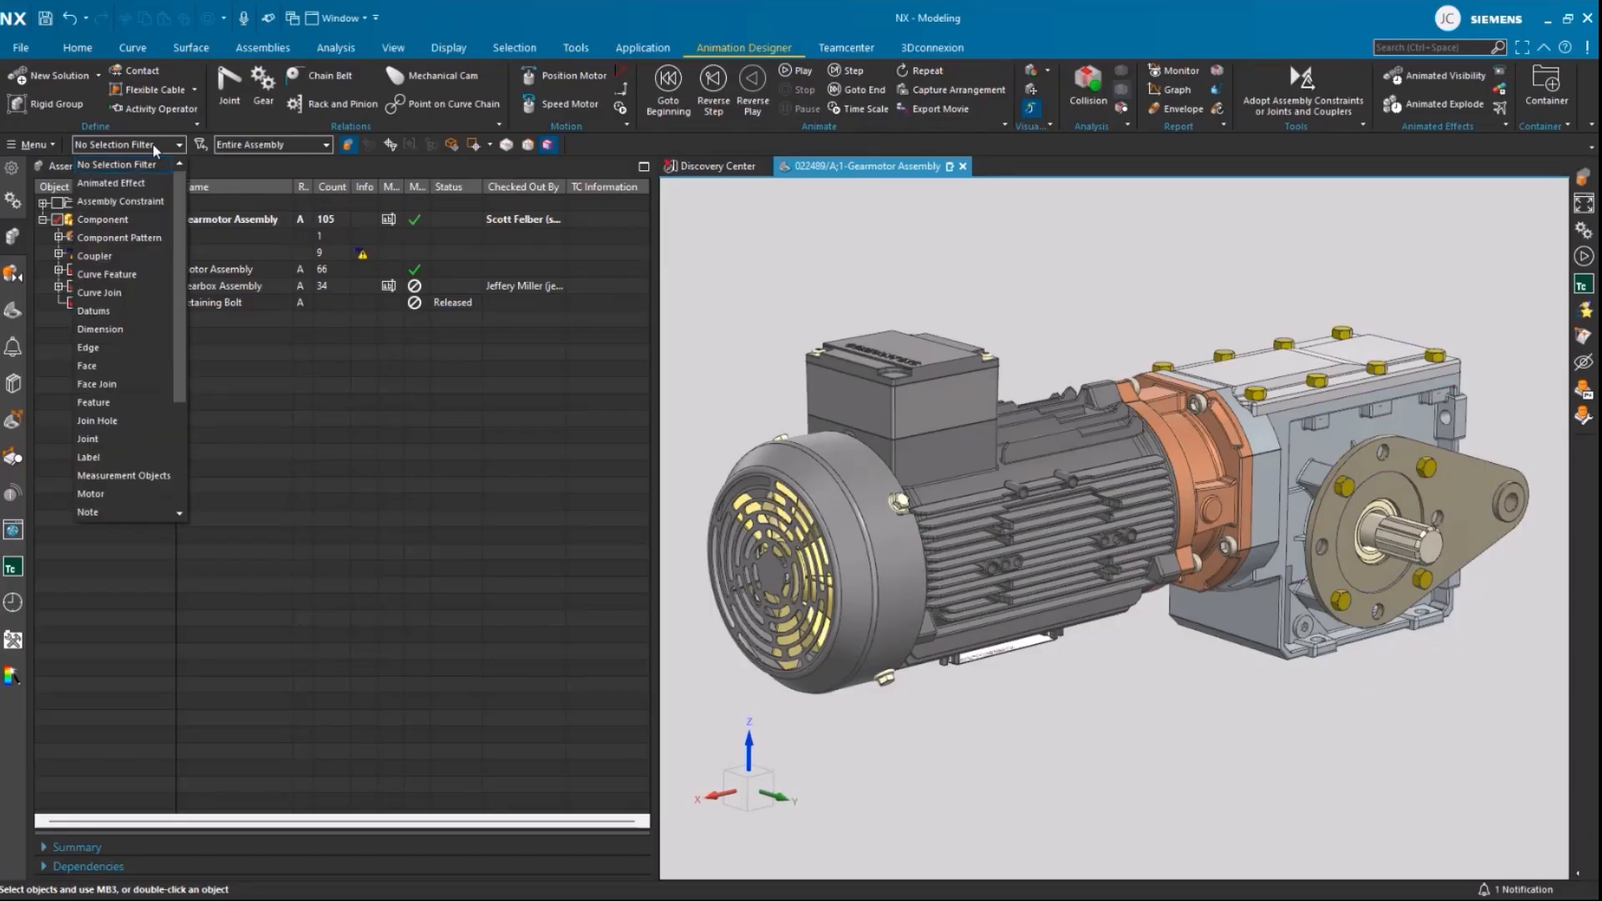
click(103, 219)
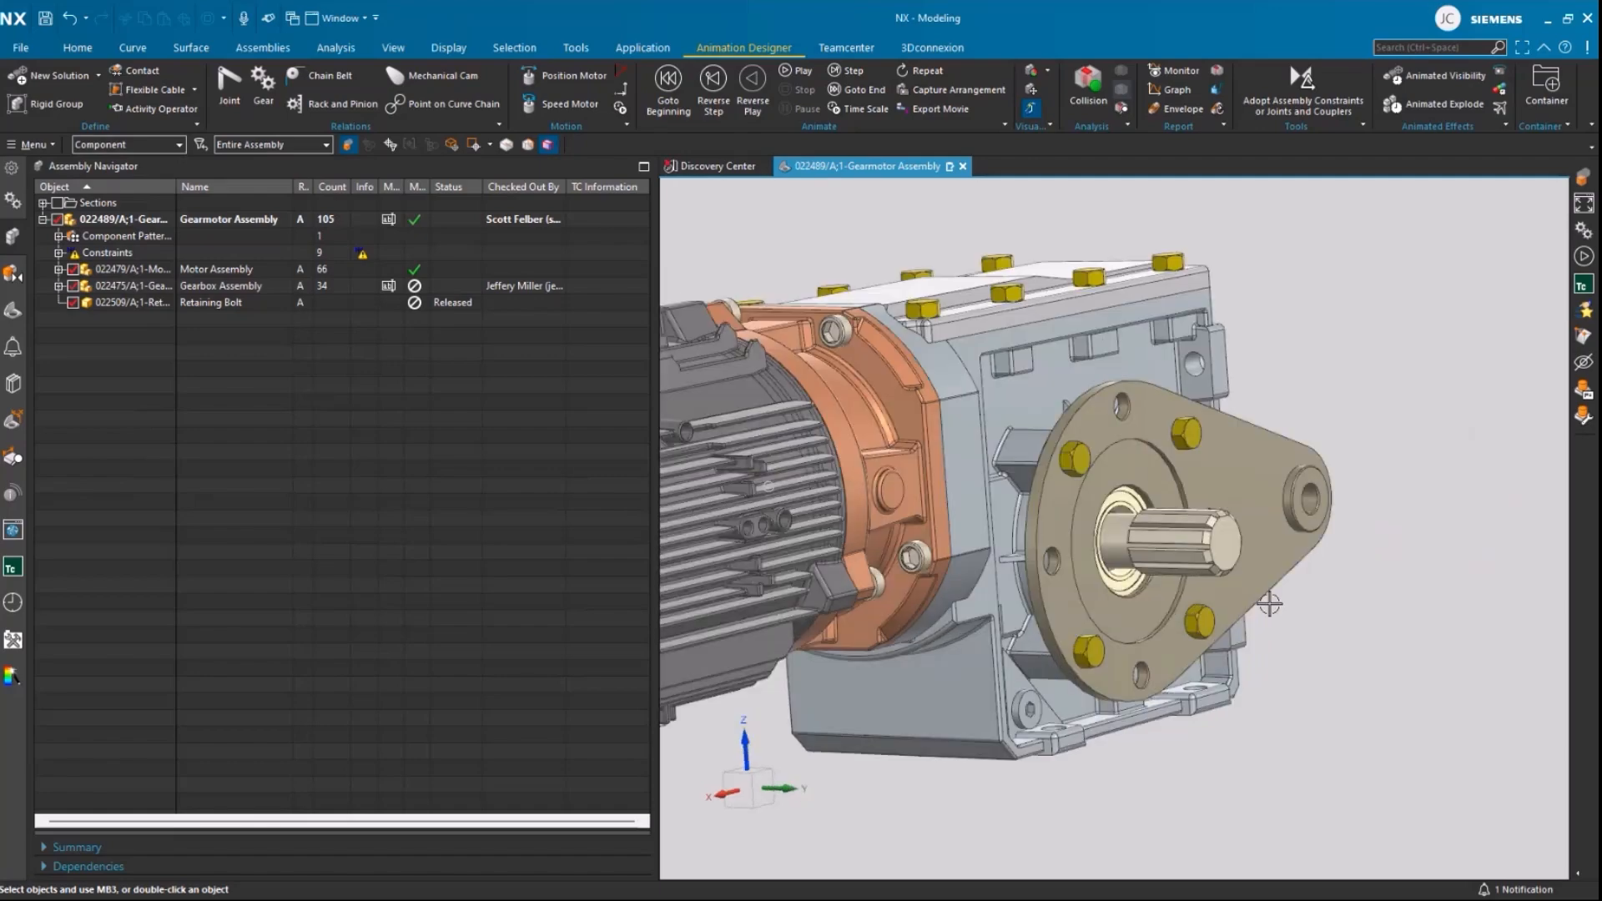
Step: Locate the torque arm from the model in the assembly structure and make it the work part
click(1262, 601)
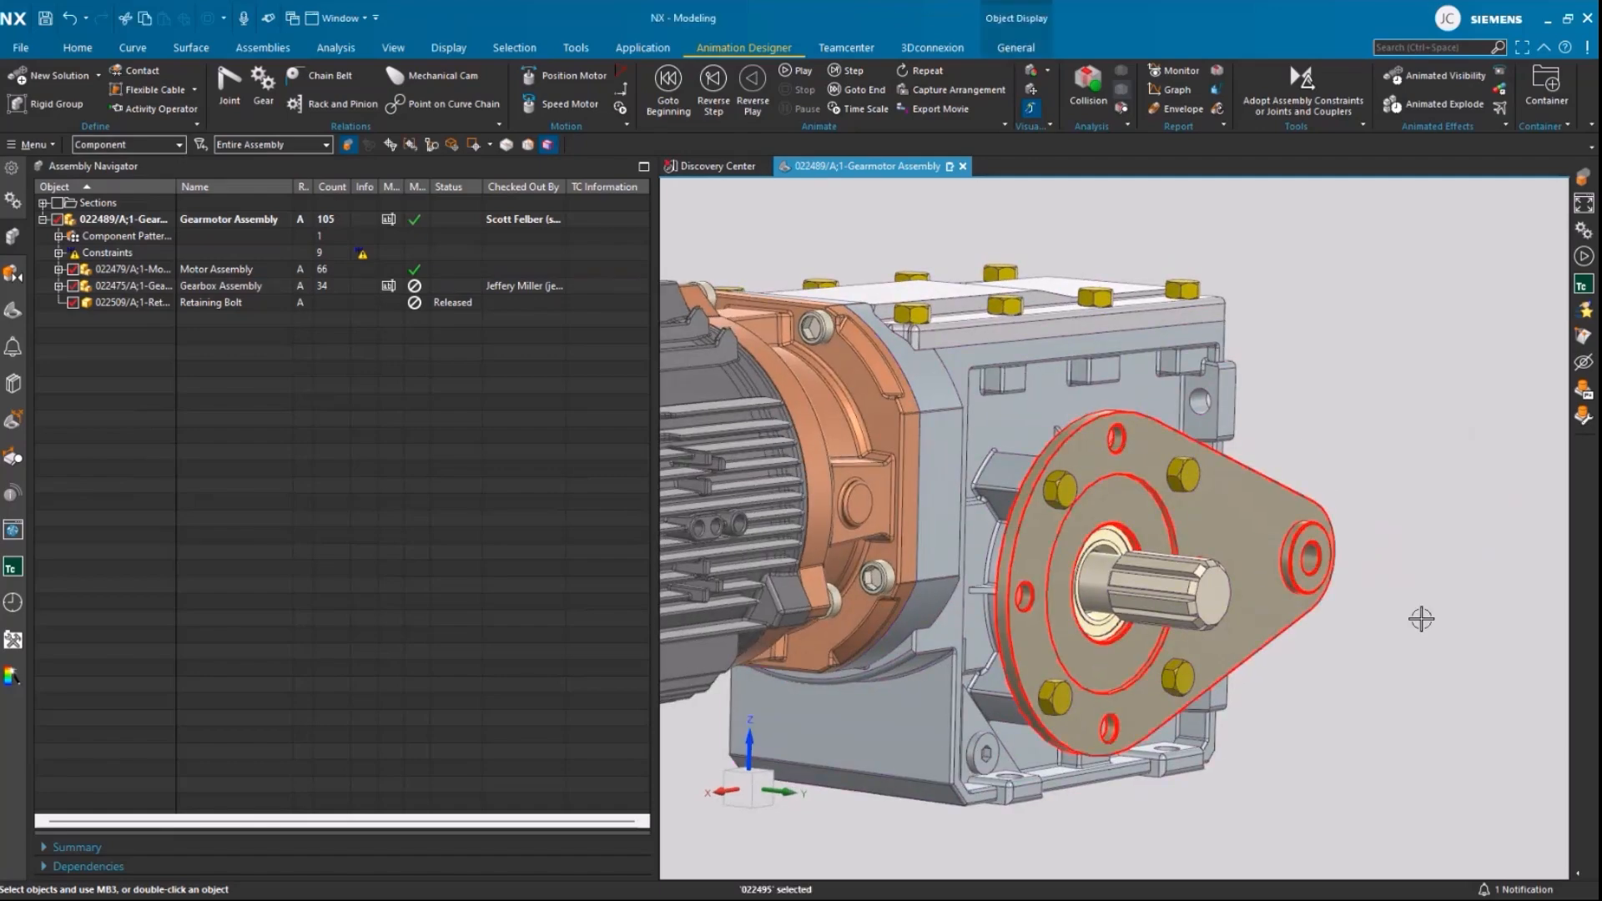
click(432, 145)
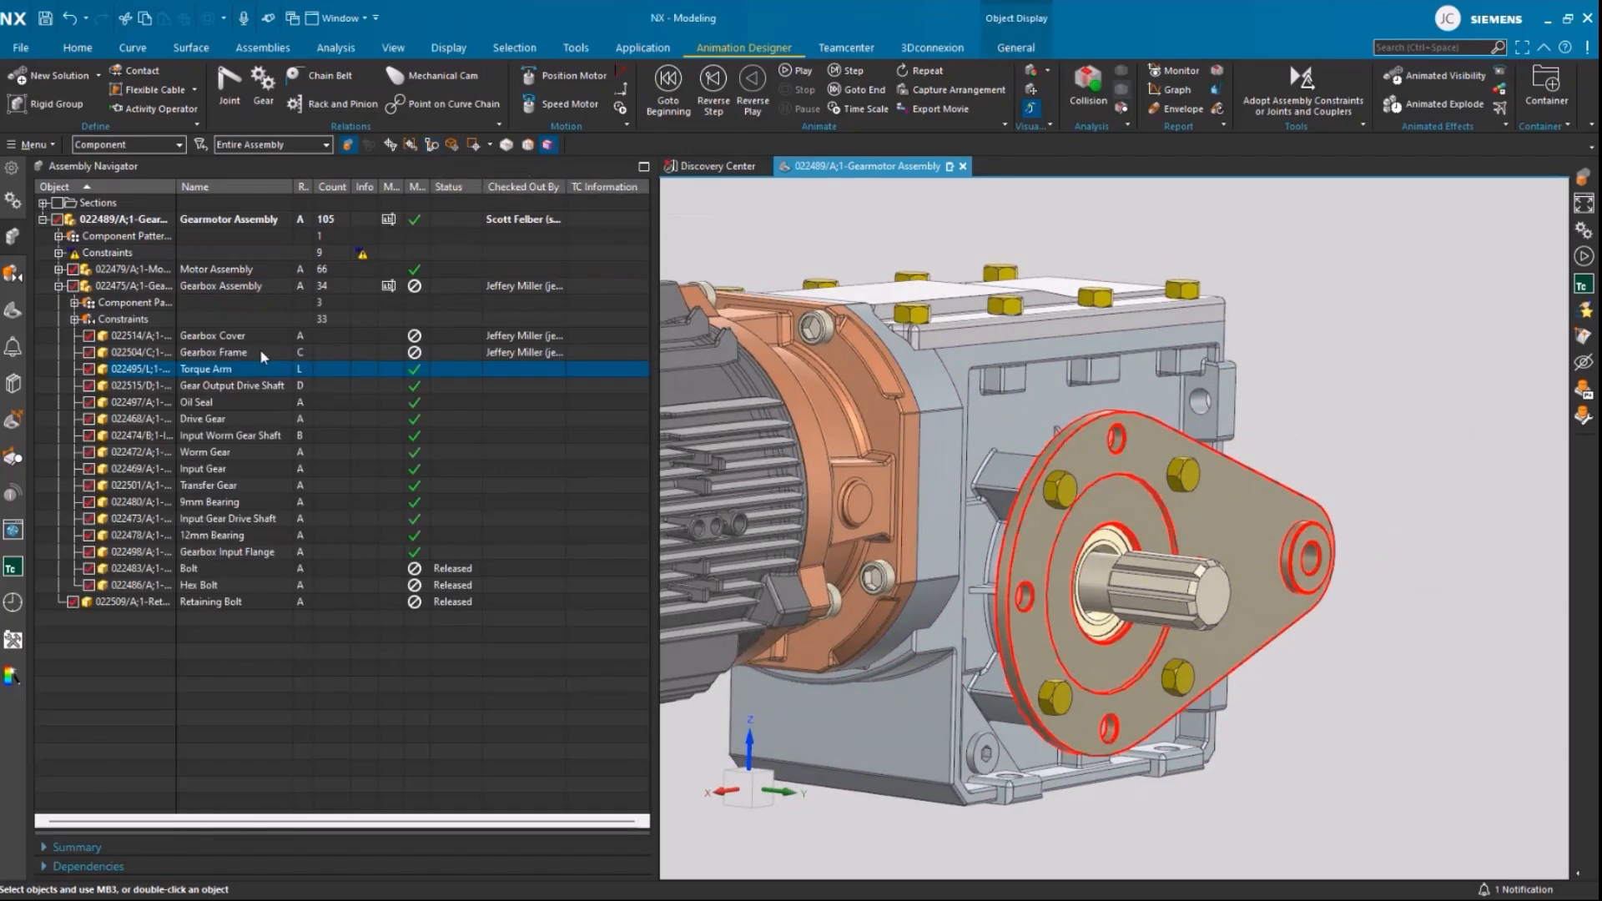
double_click(215, 372)
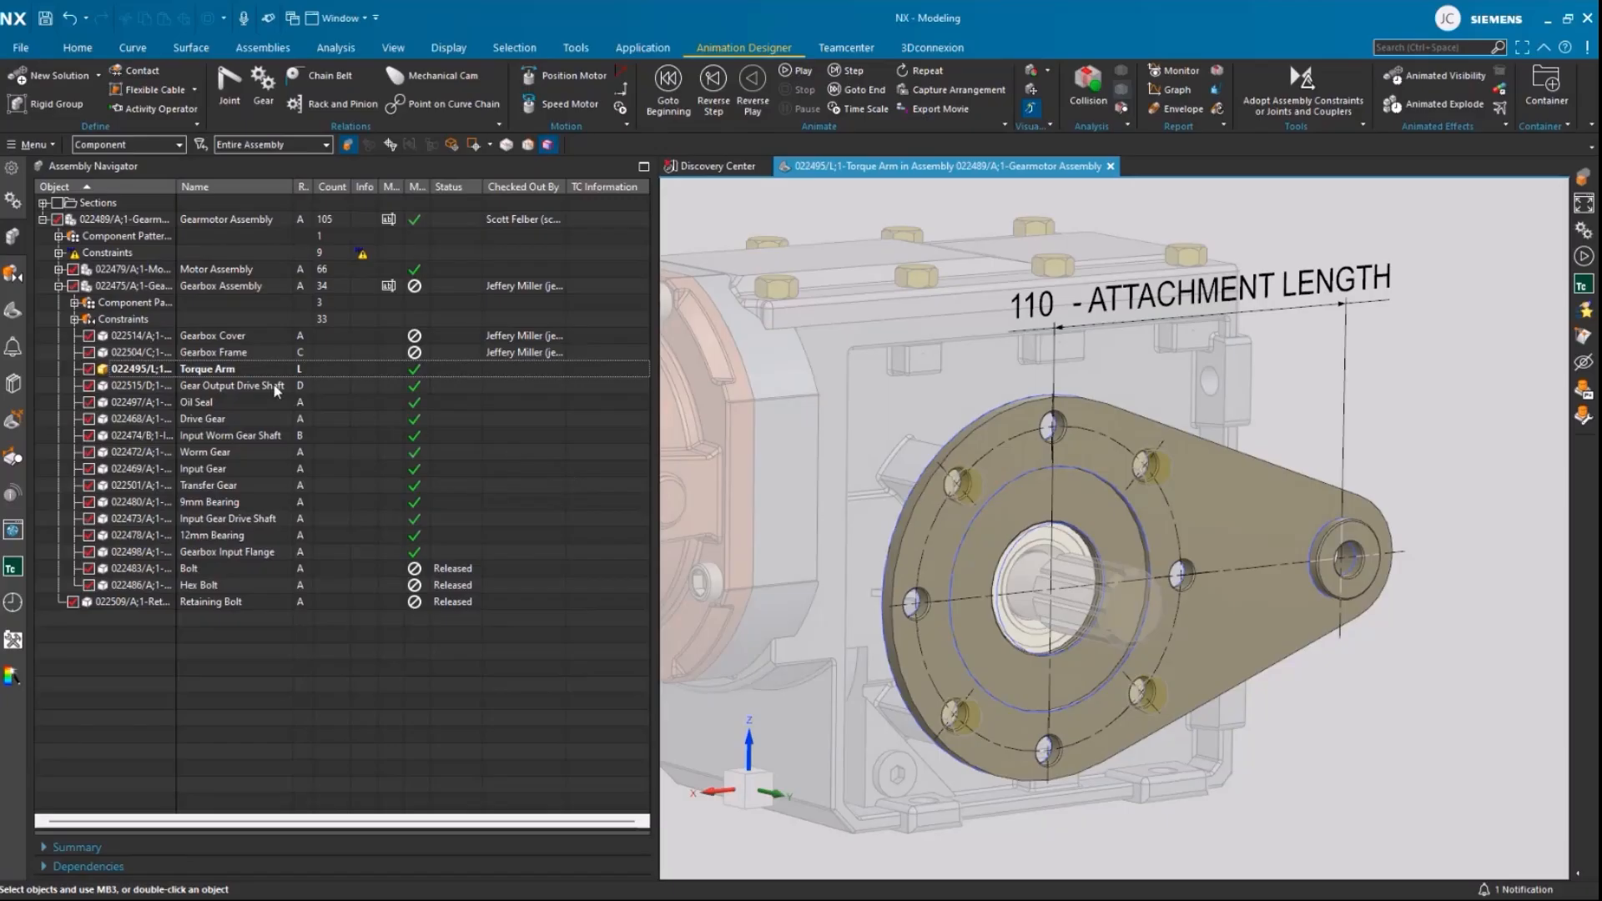
Step: Show the Torque Arm's Teamcenter information and start a new task for this part
right_click(237, 371)
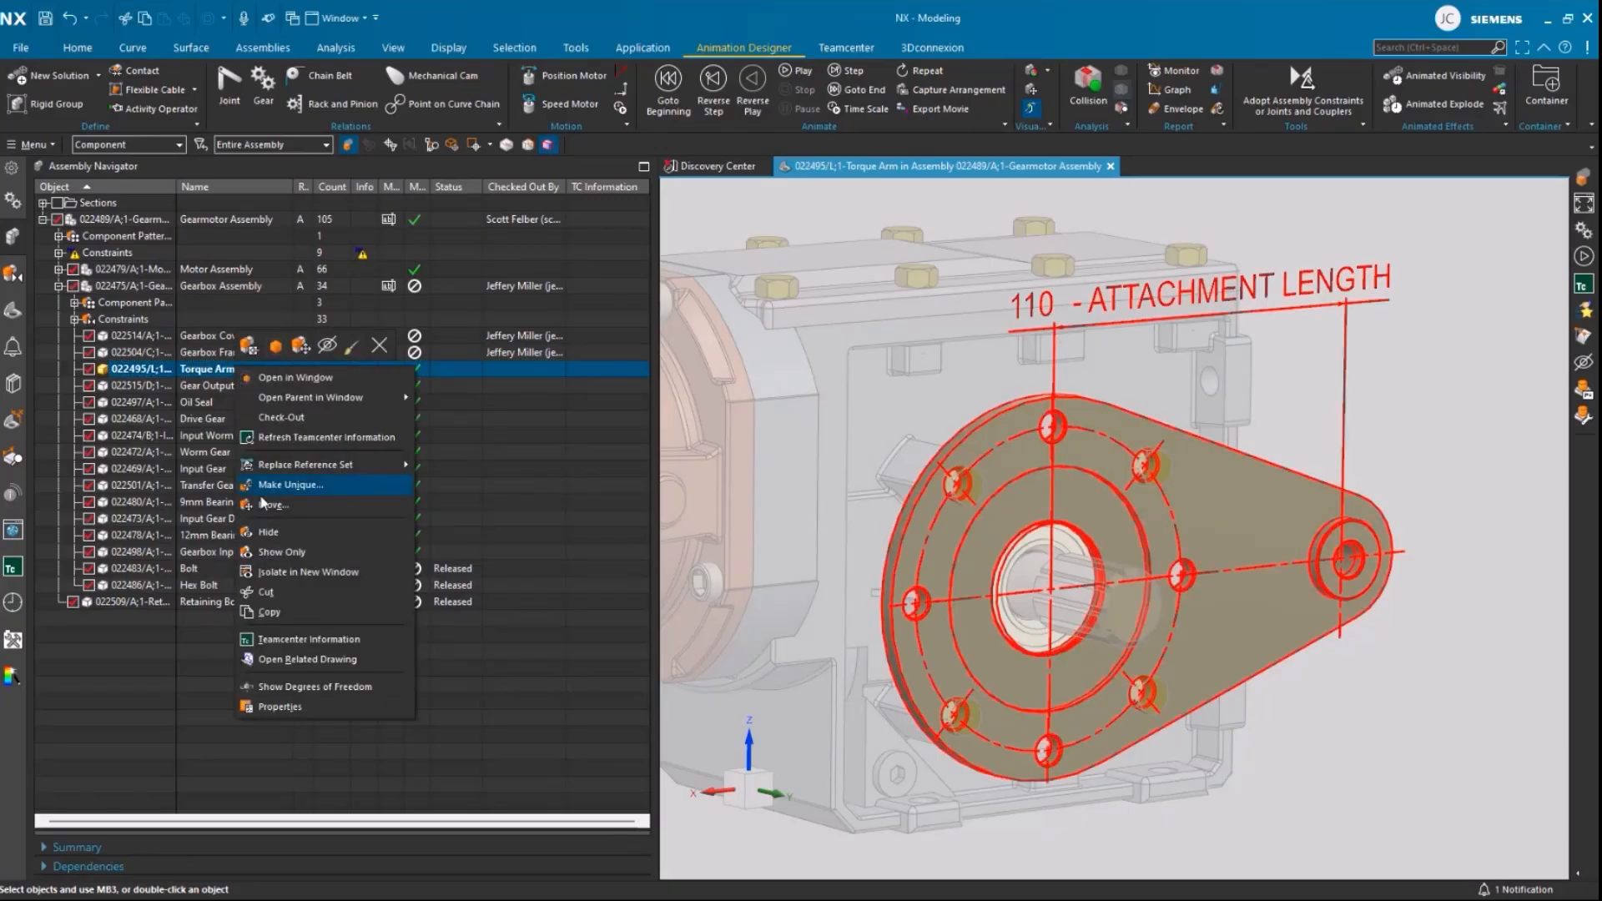
click(285, 640)
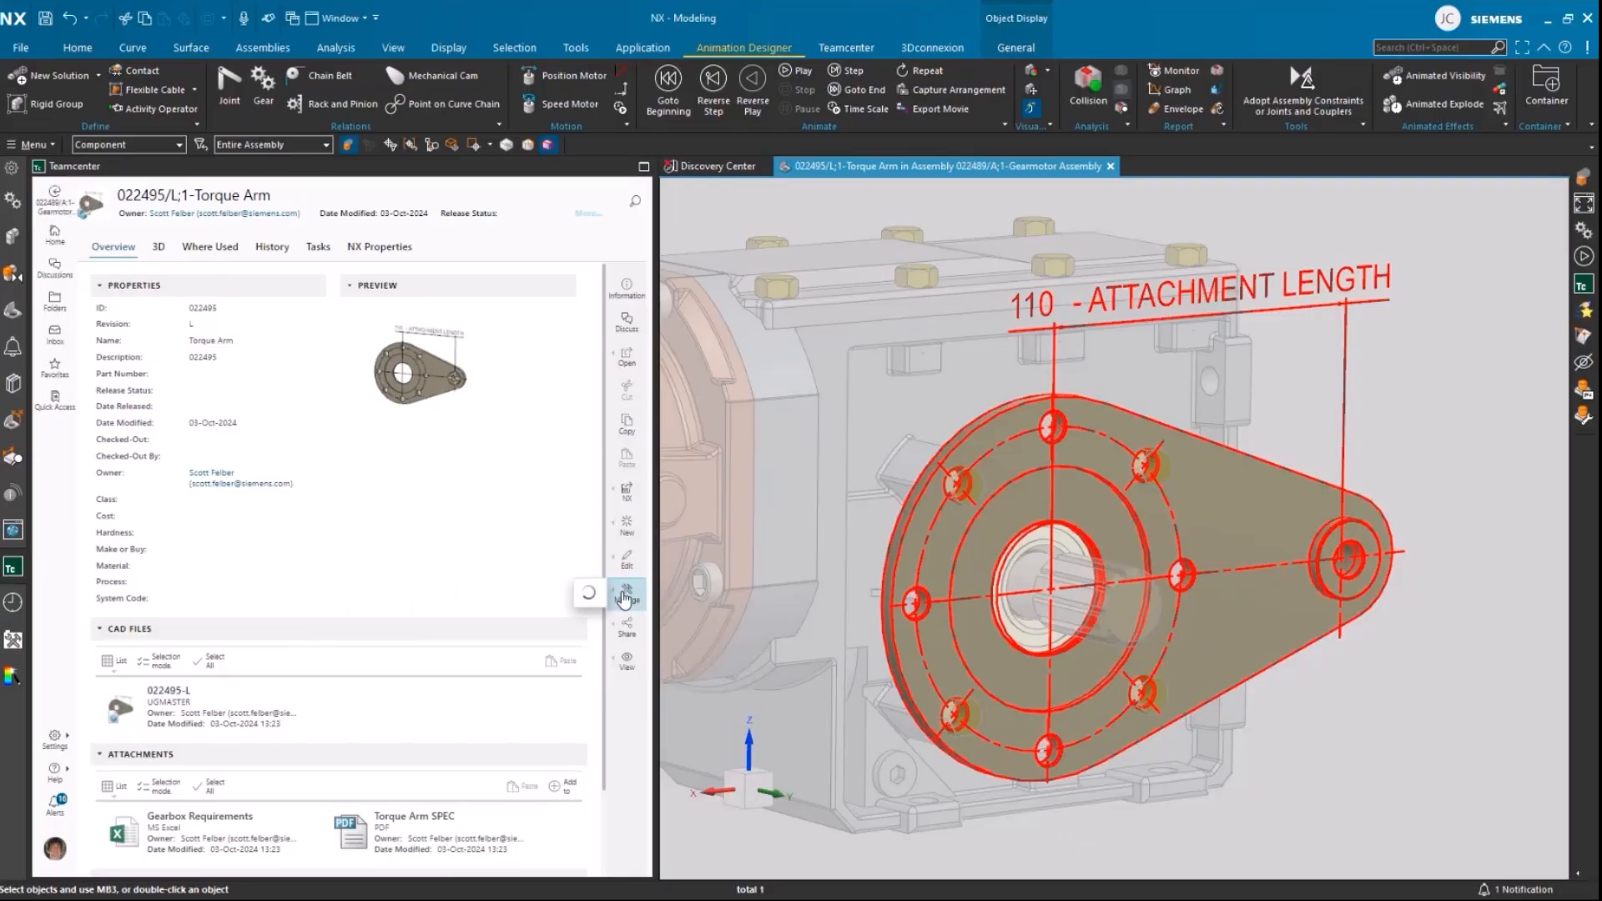
click(625, 597)
click(558, 627)
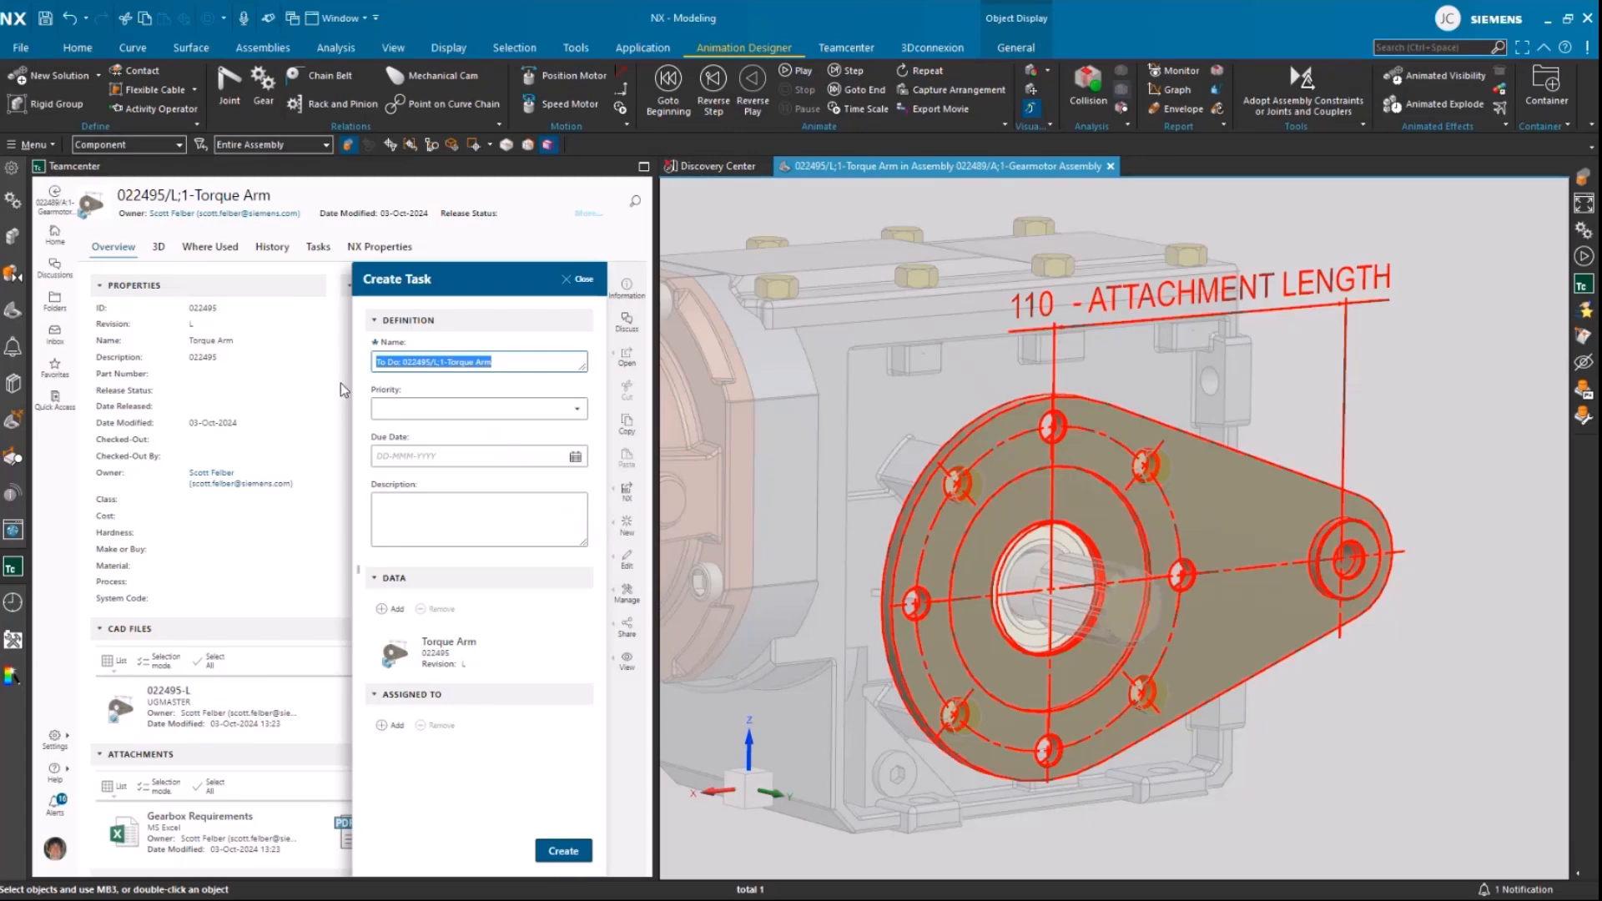
Step: Name the task "Increase Torque Arm Length", set Urgent priority and due date 04-Oct-2024, and paste the description requesting a longer torque arm
text(Increase Torque Arm Length)
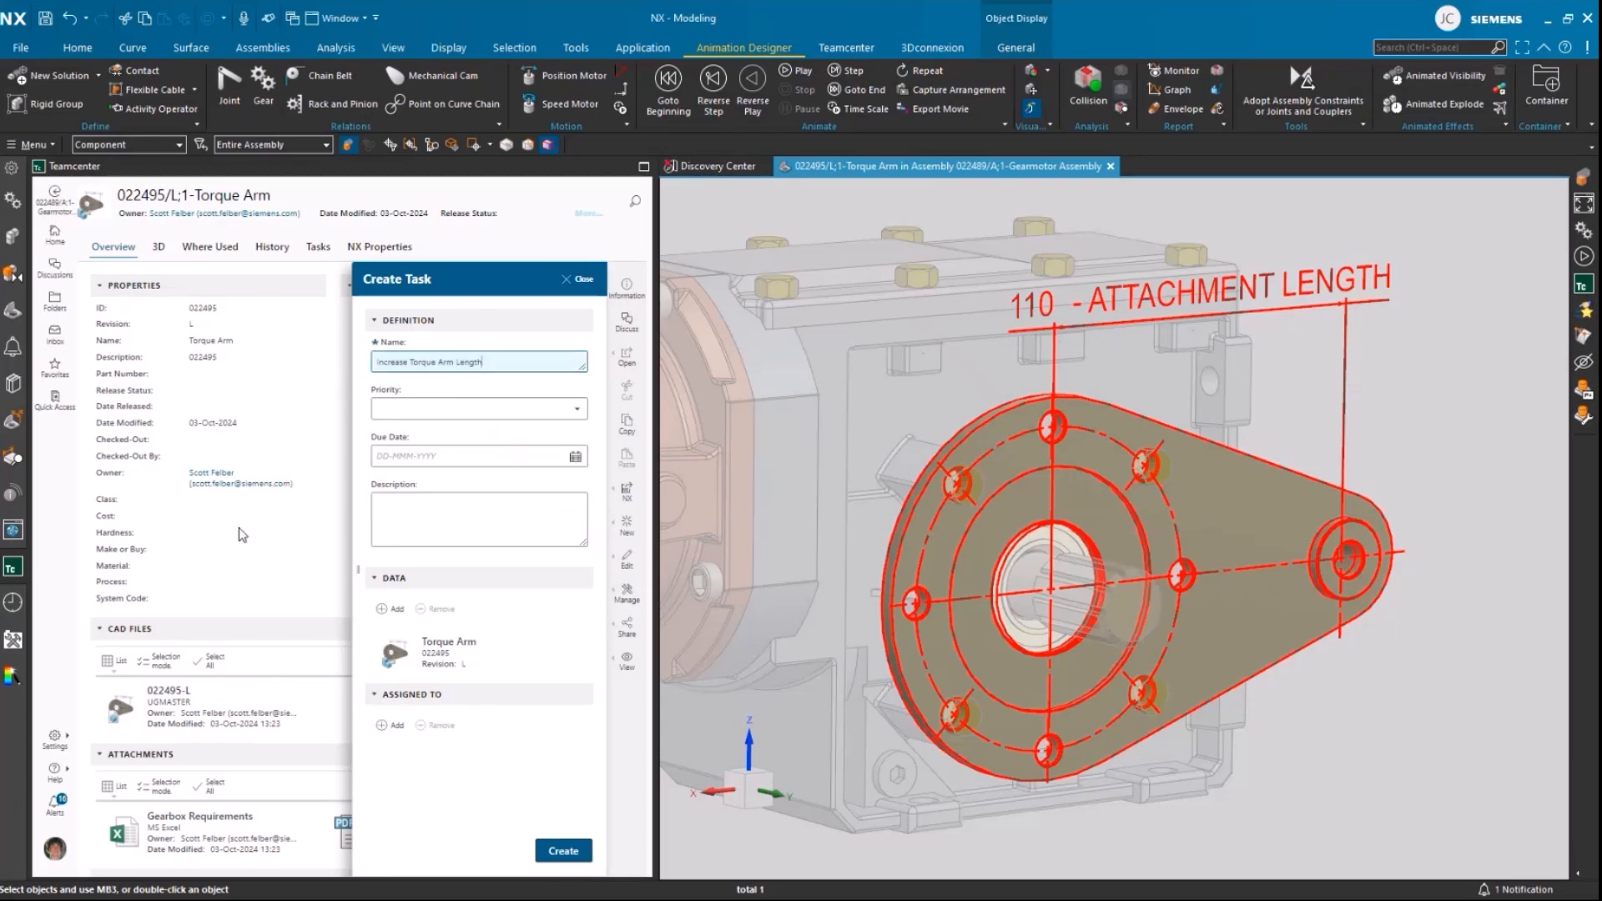
click(480, 409)
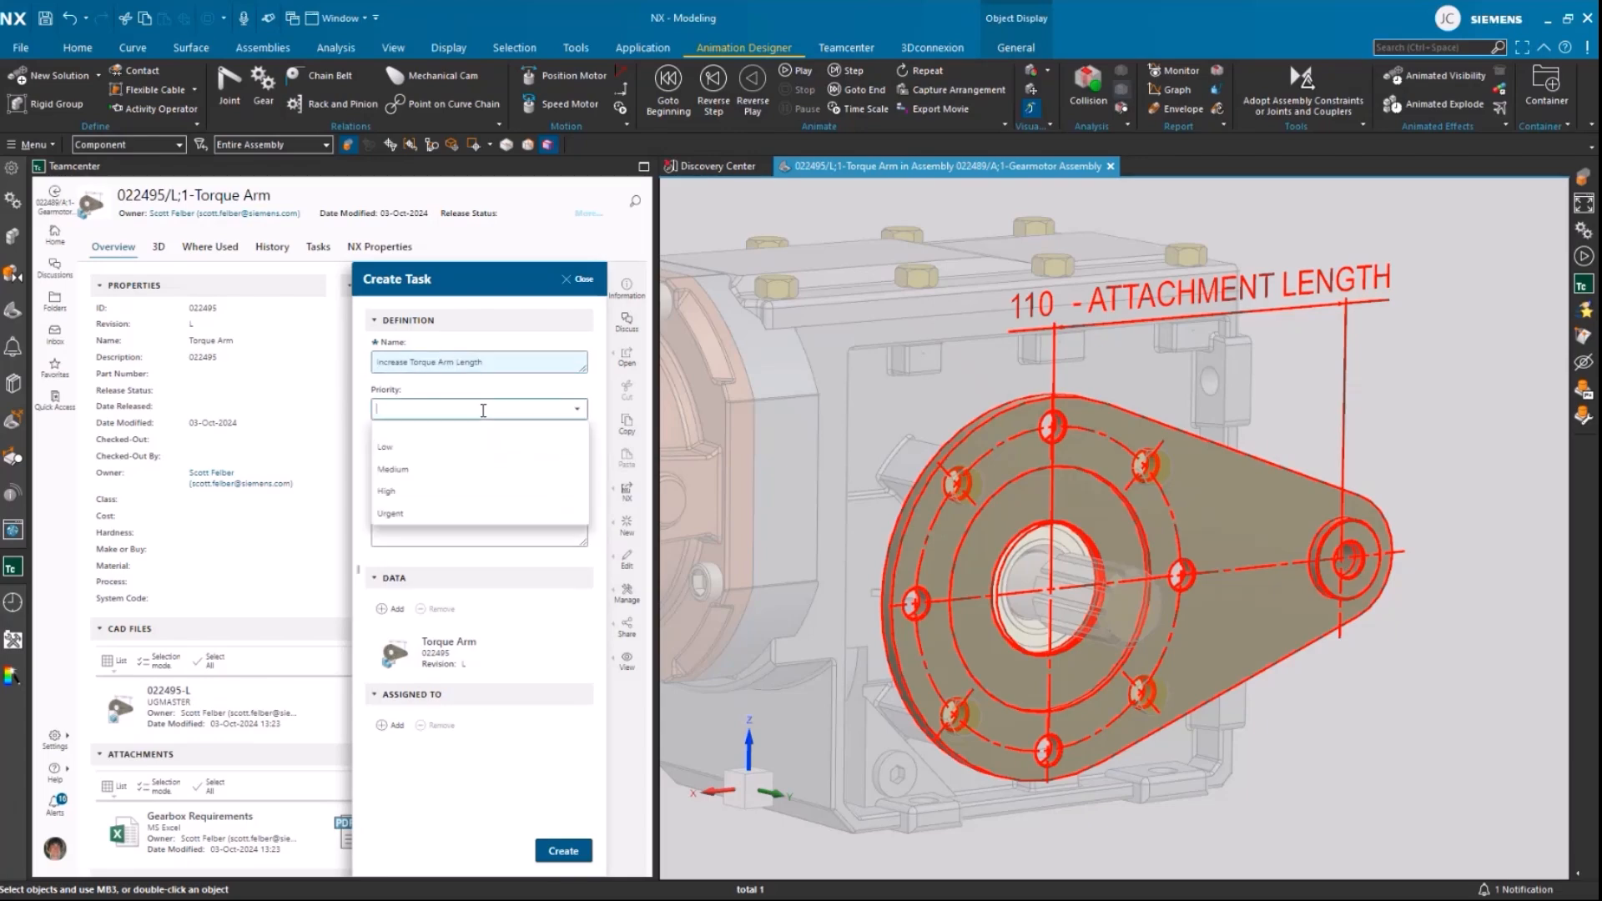
click(391, 513)
click(525, 457)
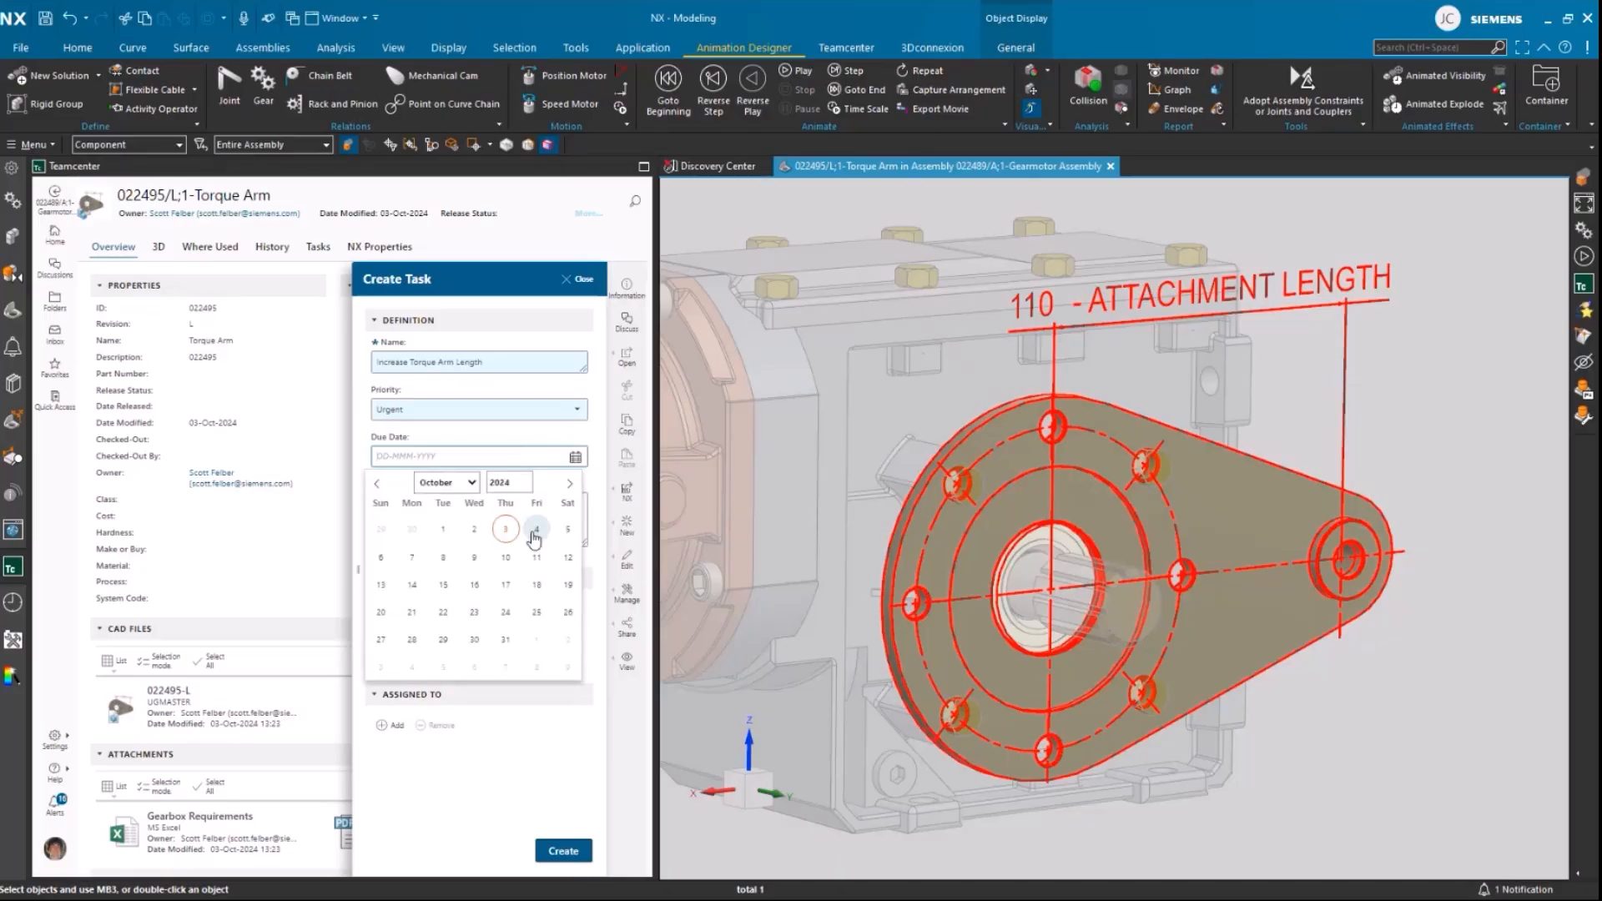
click(534, 530)
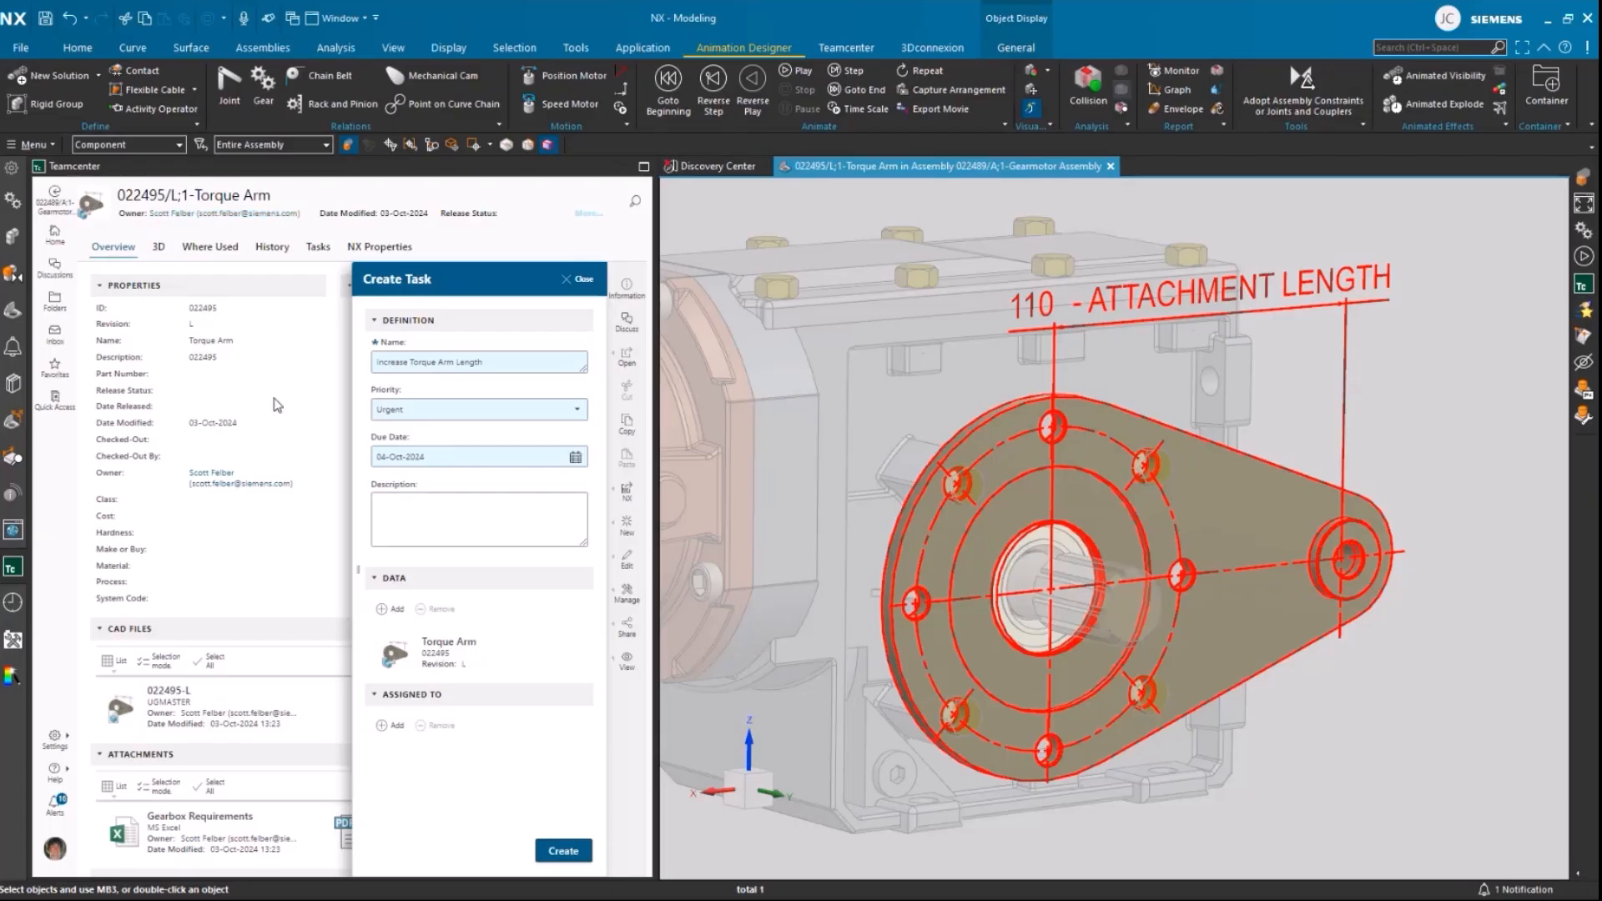
click(388, 512)
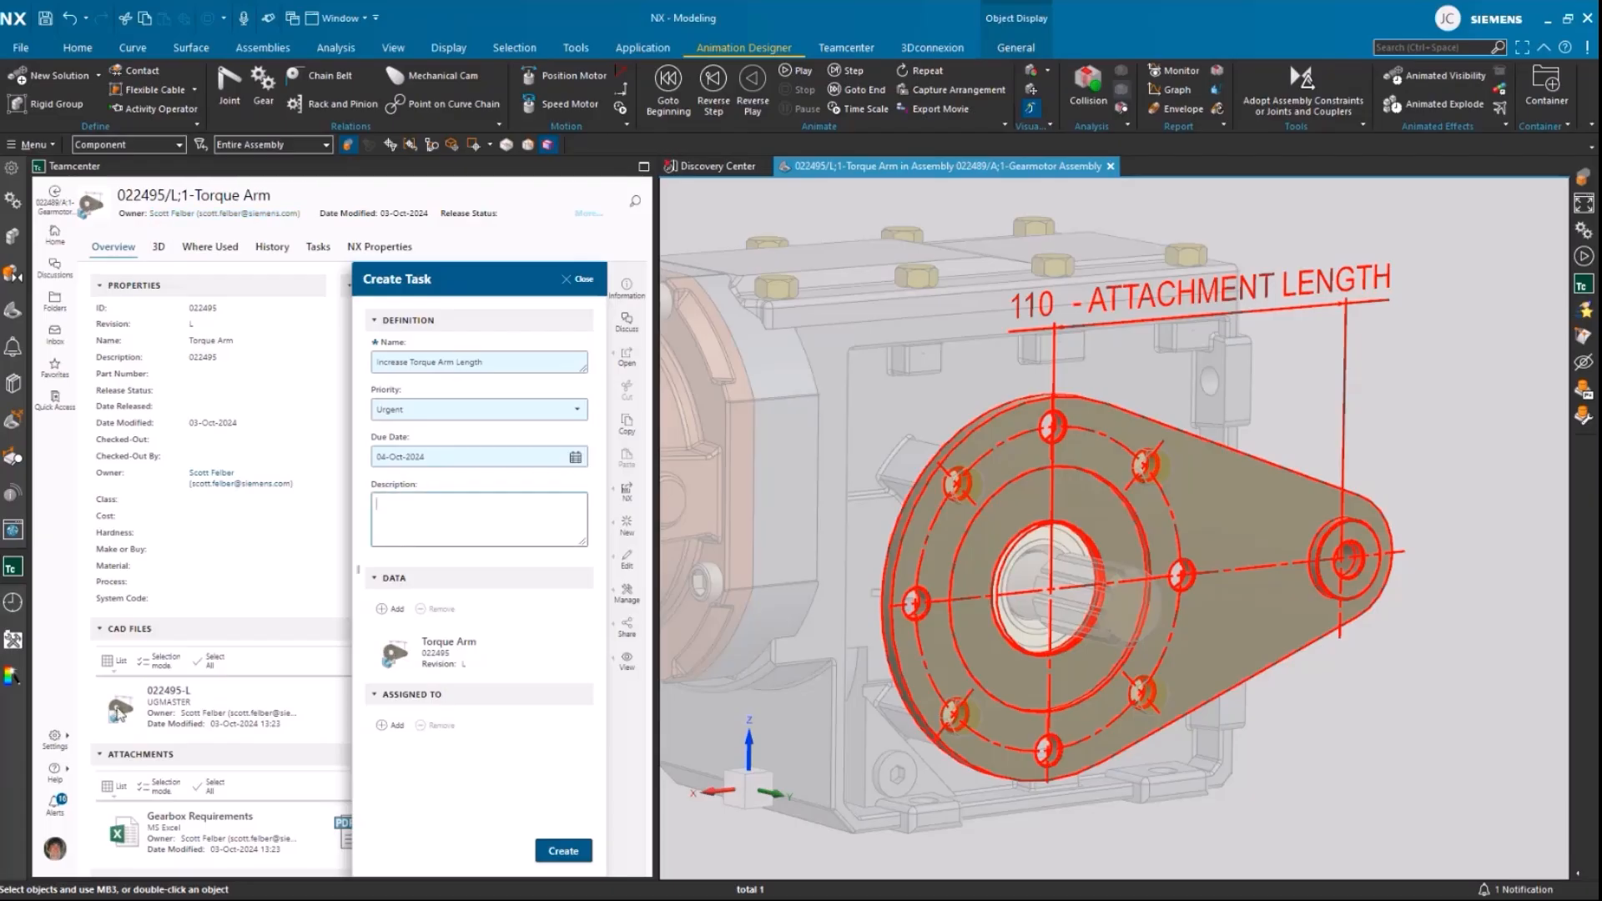
text(Scott, customer requests design change for installation and increased torque, please increase the length of the torque arm to meet new design requirements)
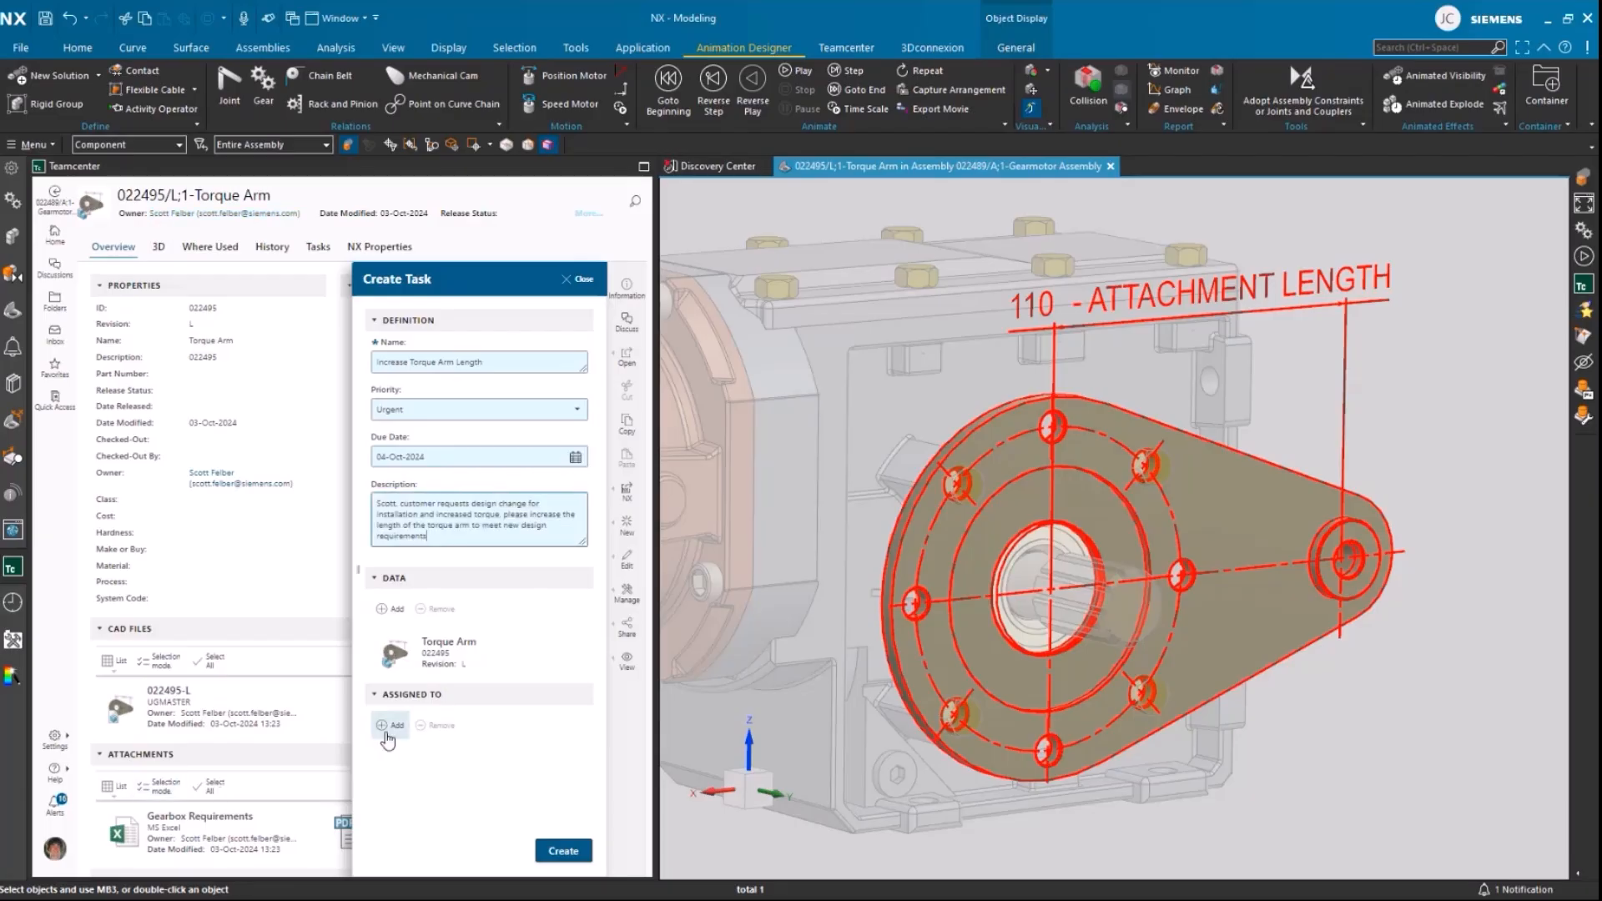
Step: Search for the responsible designer by surname, assign the task to that participant and create it
click(385, 734)
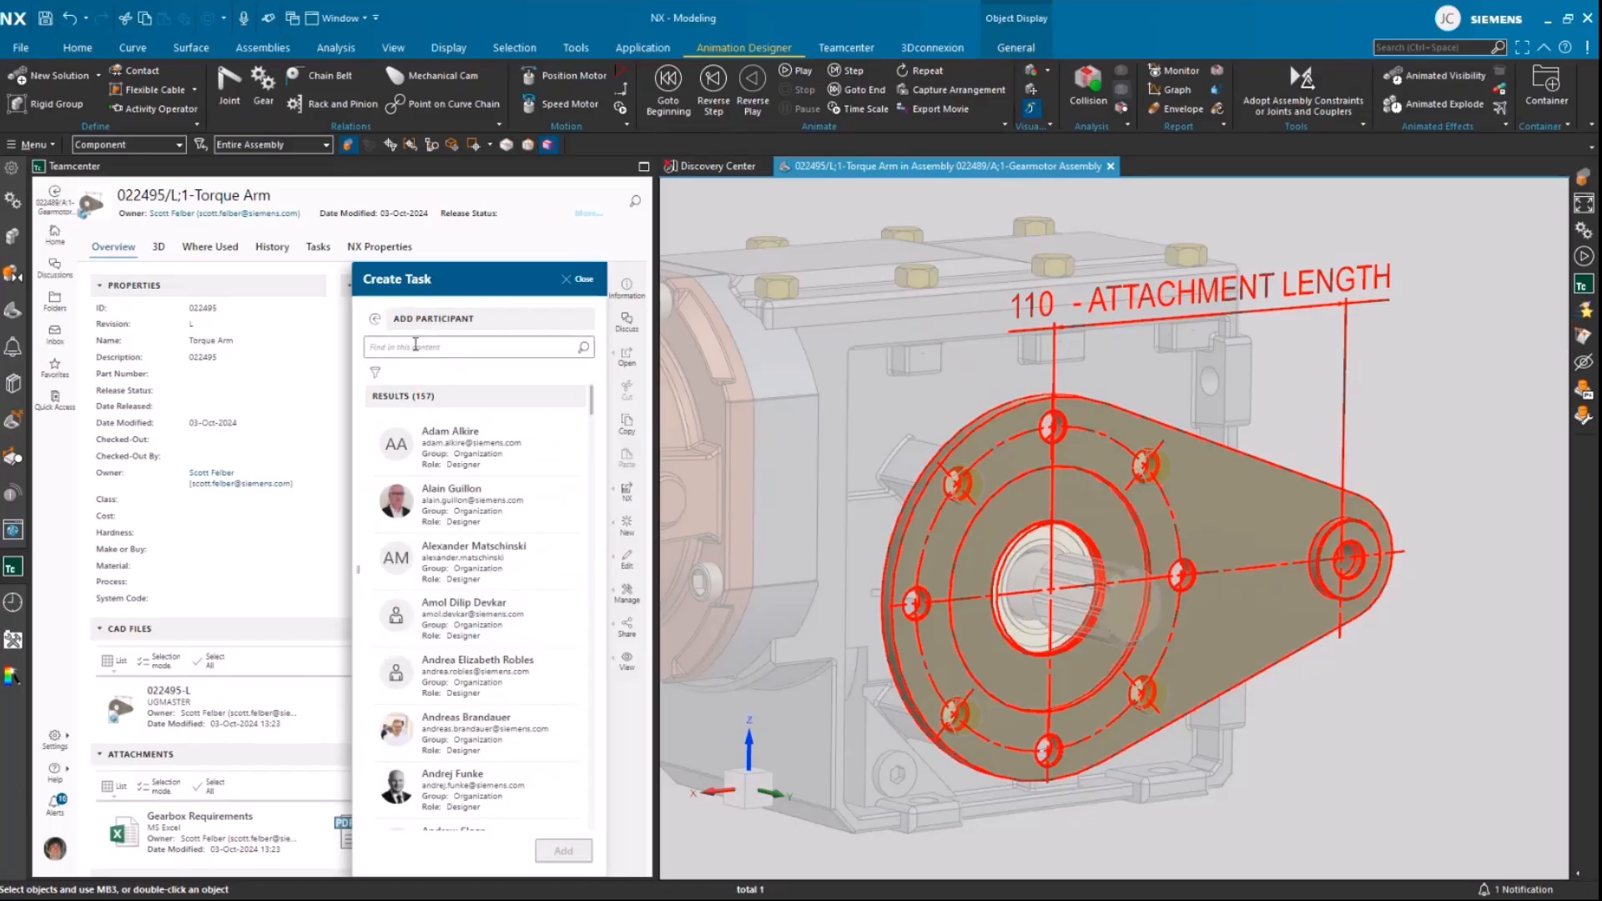
click(430, 349)
text(fel)
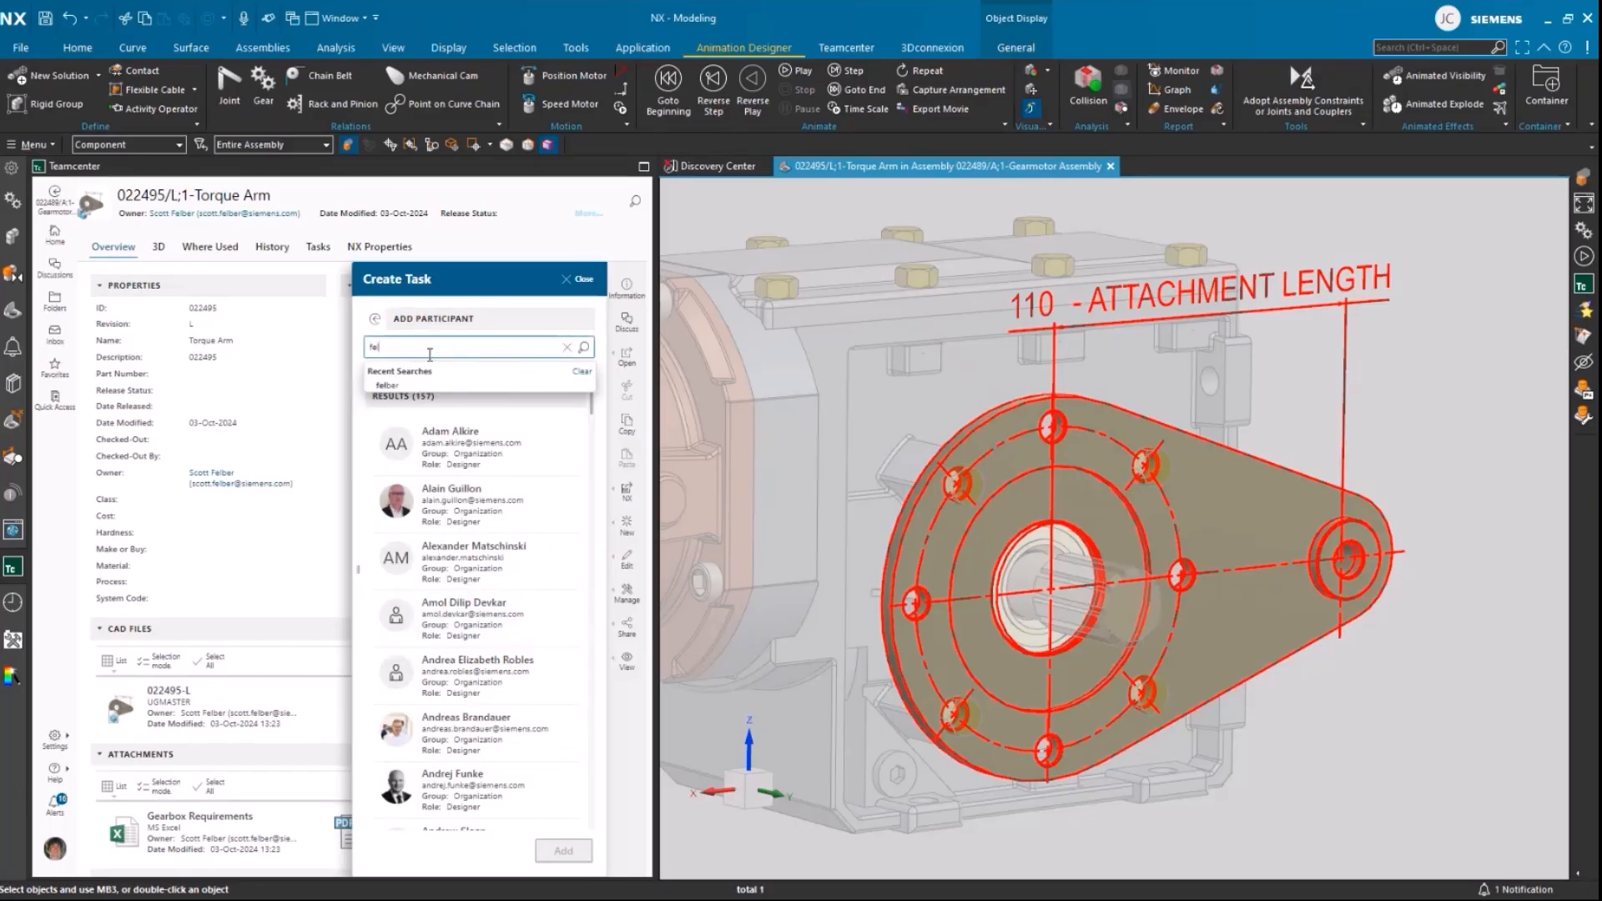
click(406, 386)
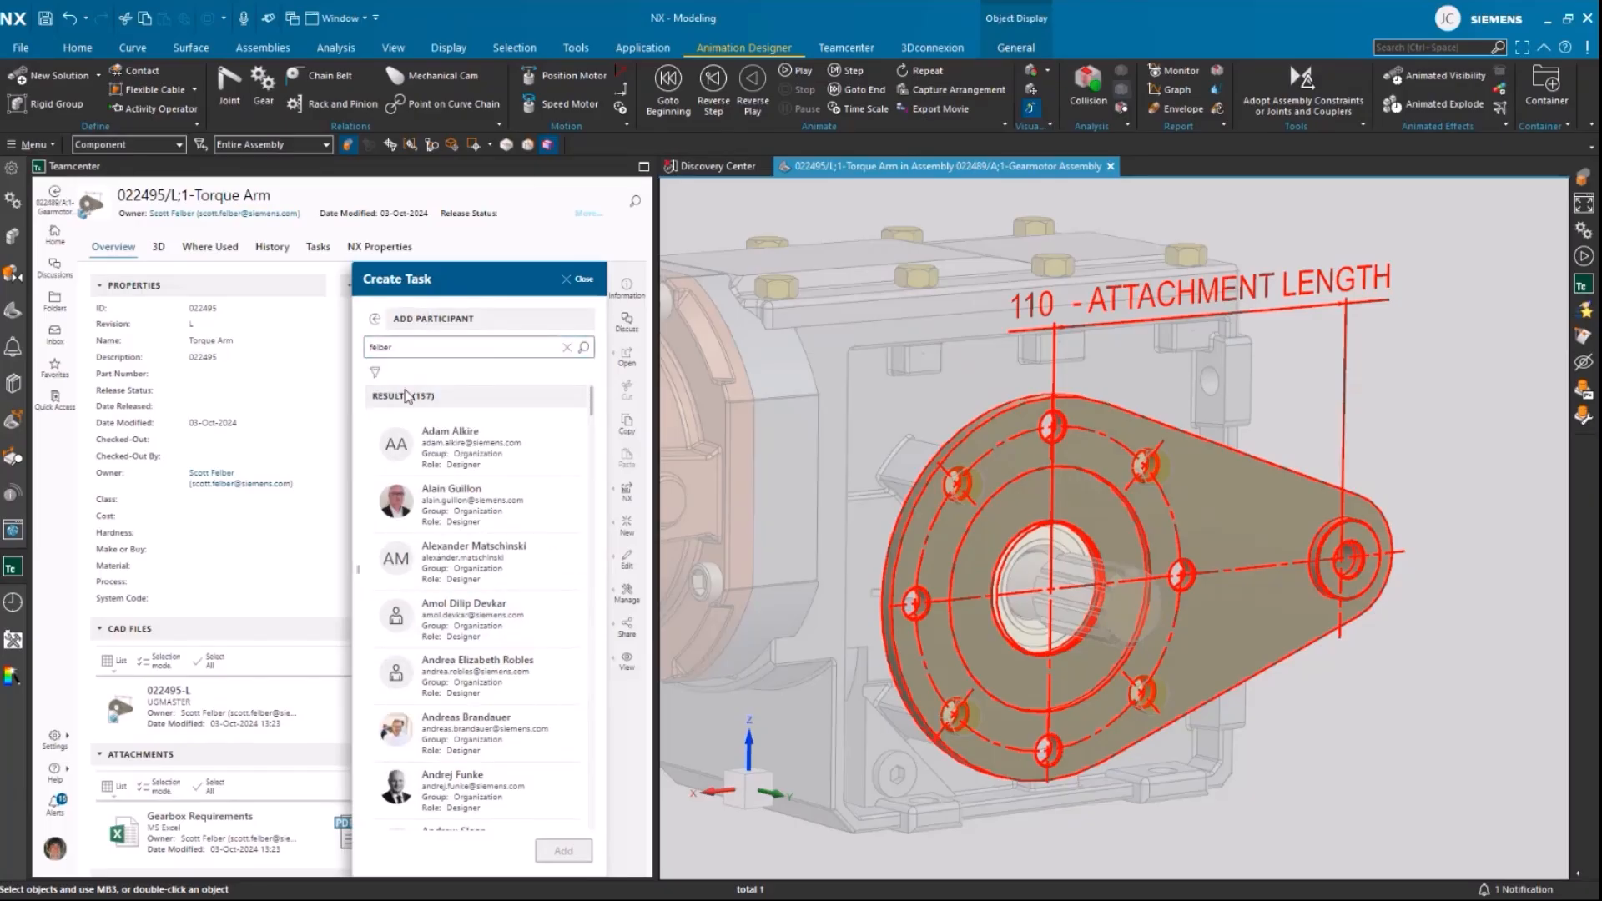
click(466, 466)
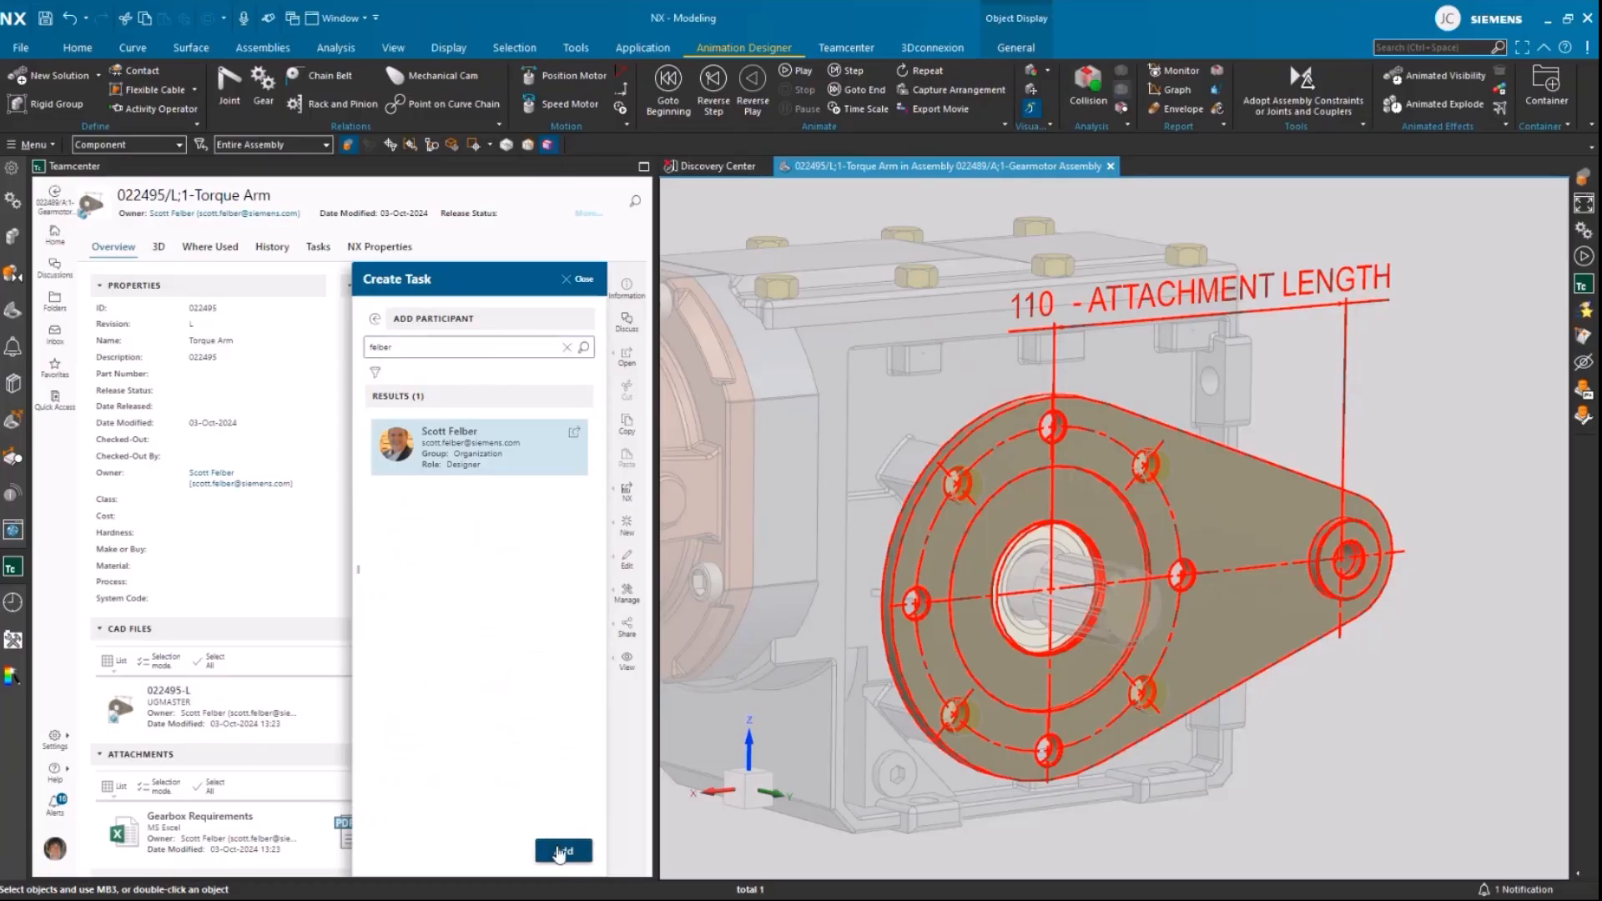
click(562, 850)
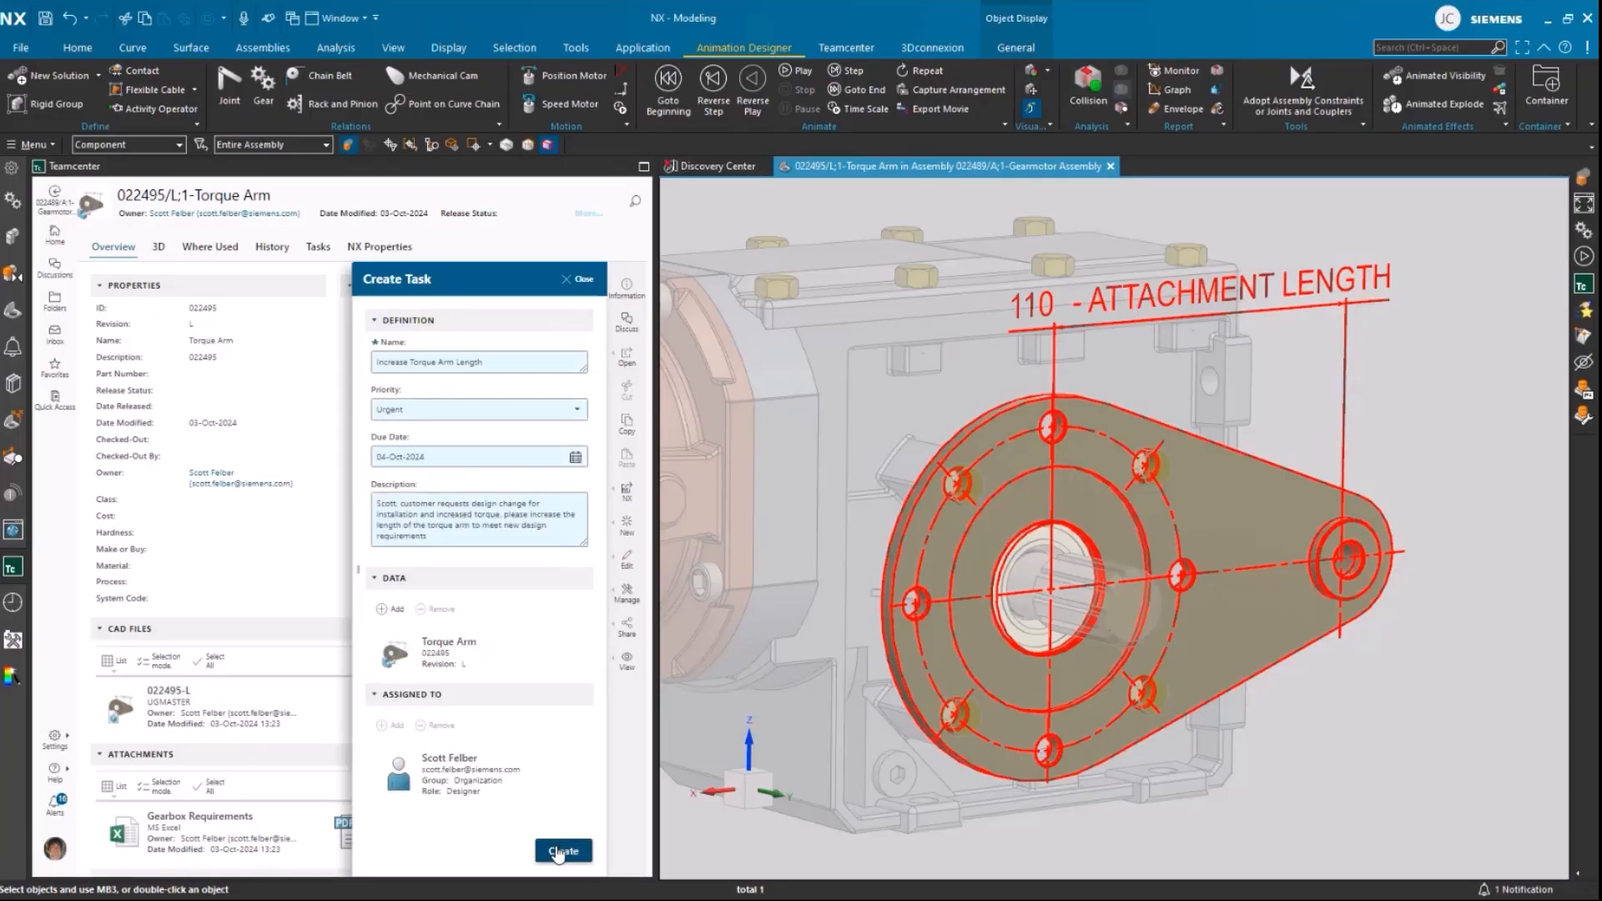
click(559, 851)
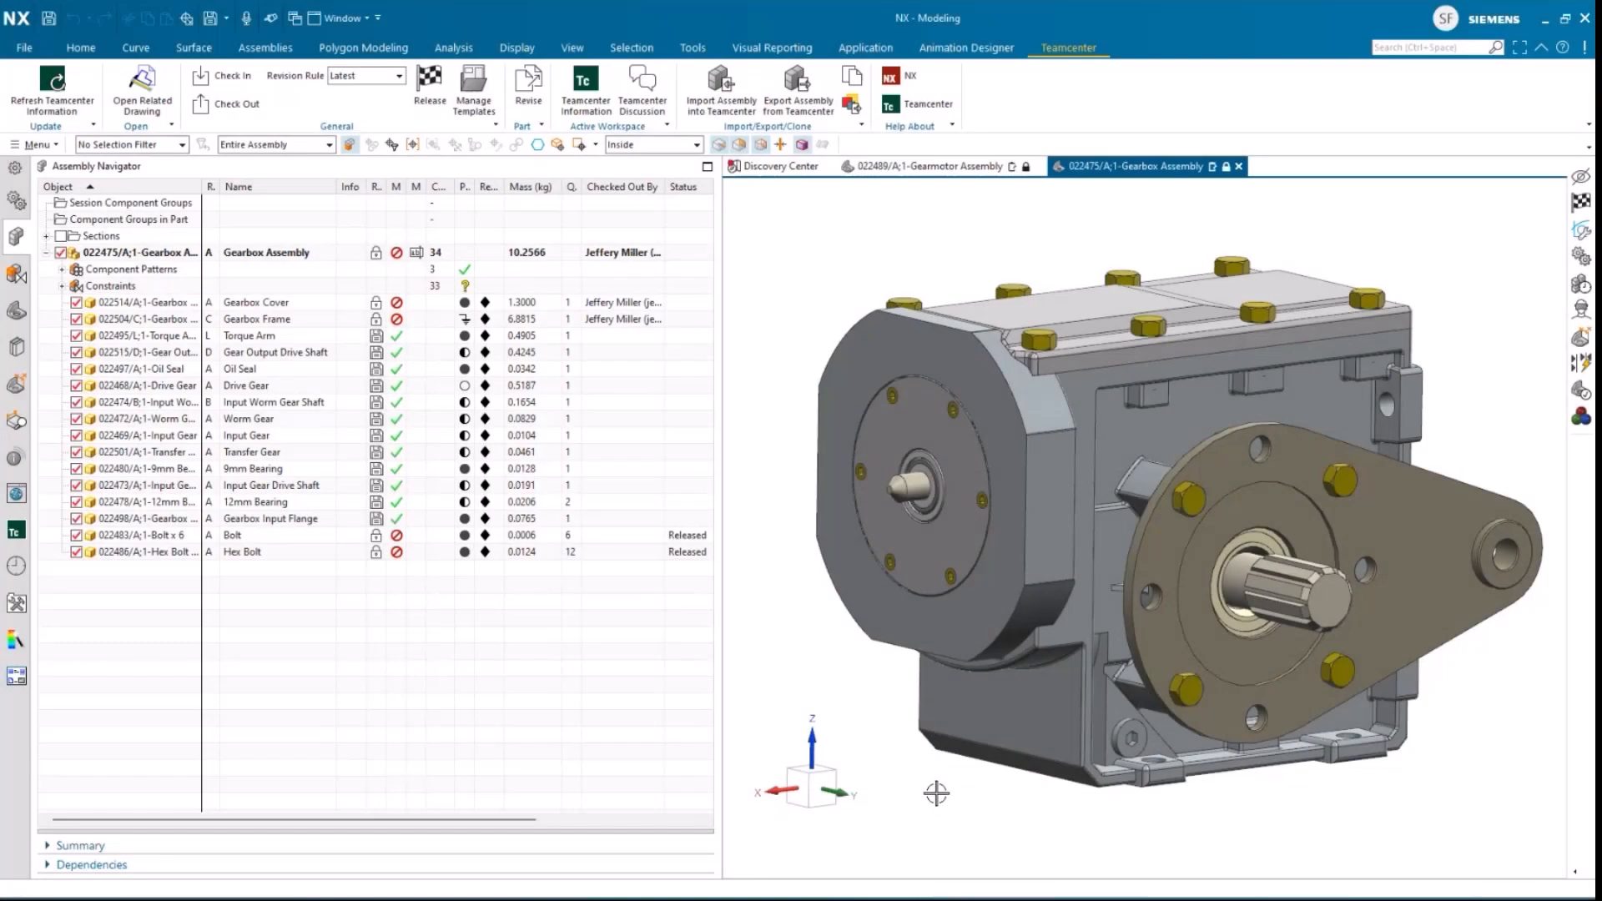
Step: Open the assigned "Increase Torque Arm Length" task in Teamcenter, followed by its Torque Arm revision L
mouse_move(937, 791)
middle_down()
mouse_move(959, 787)
mouse_move(979, 854)
middle_up()
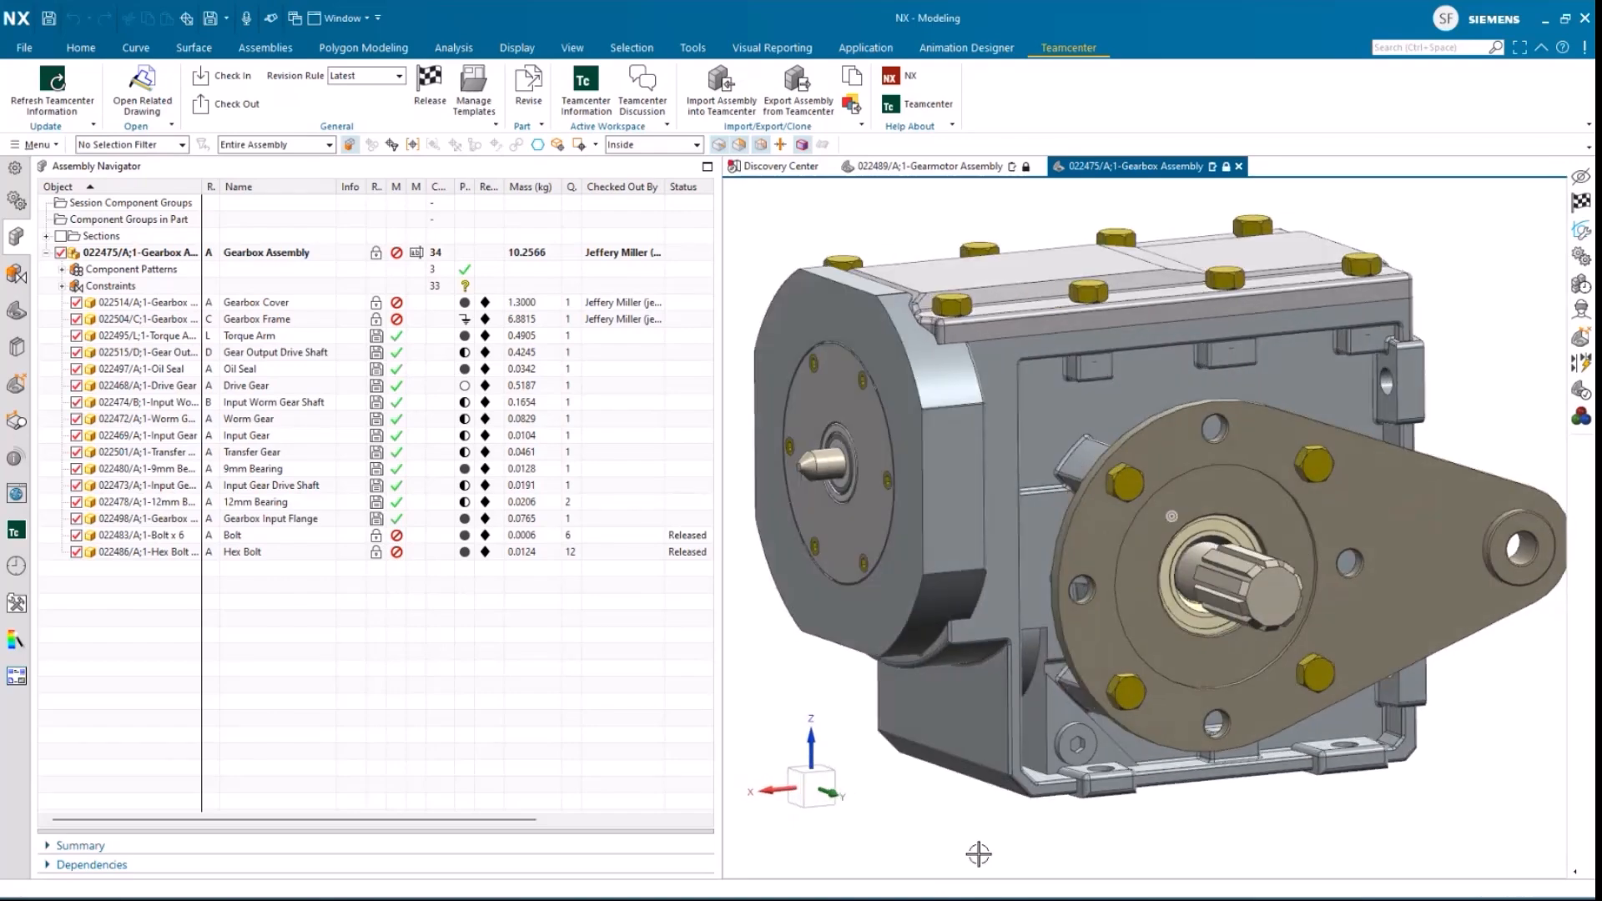
click(17, 531)
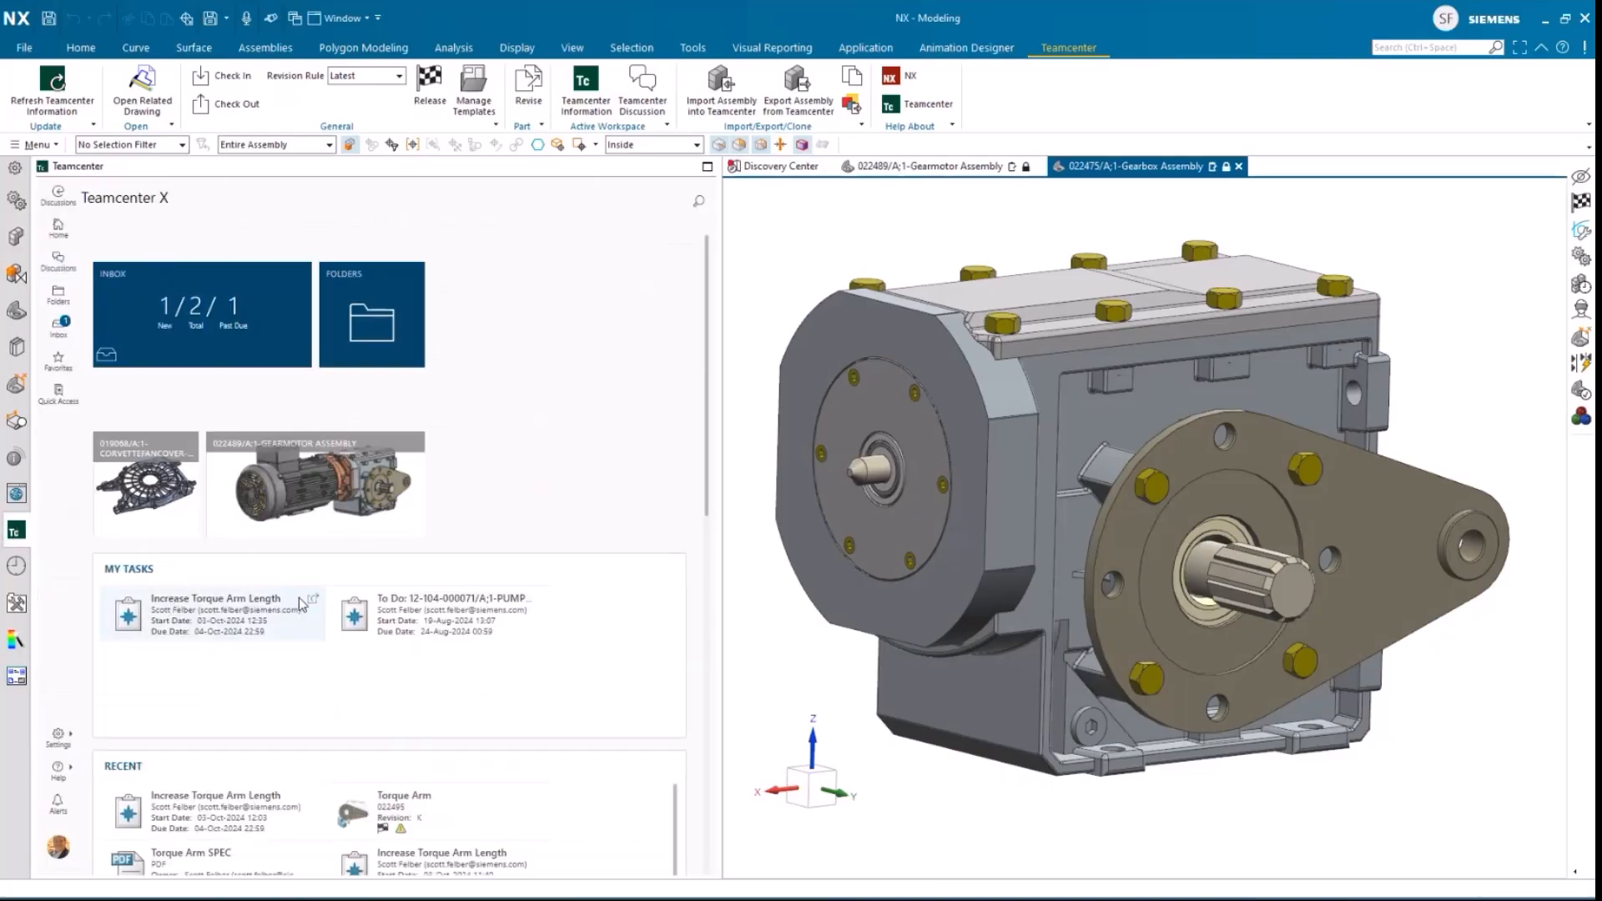
click(314, 600)
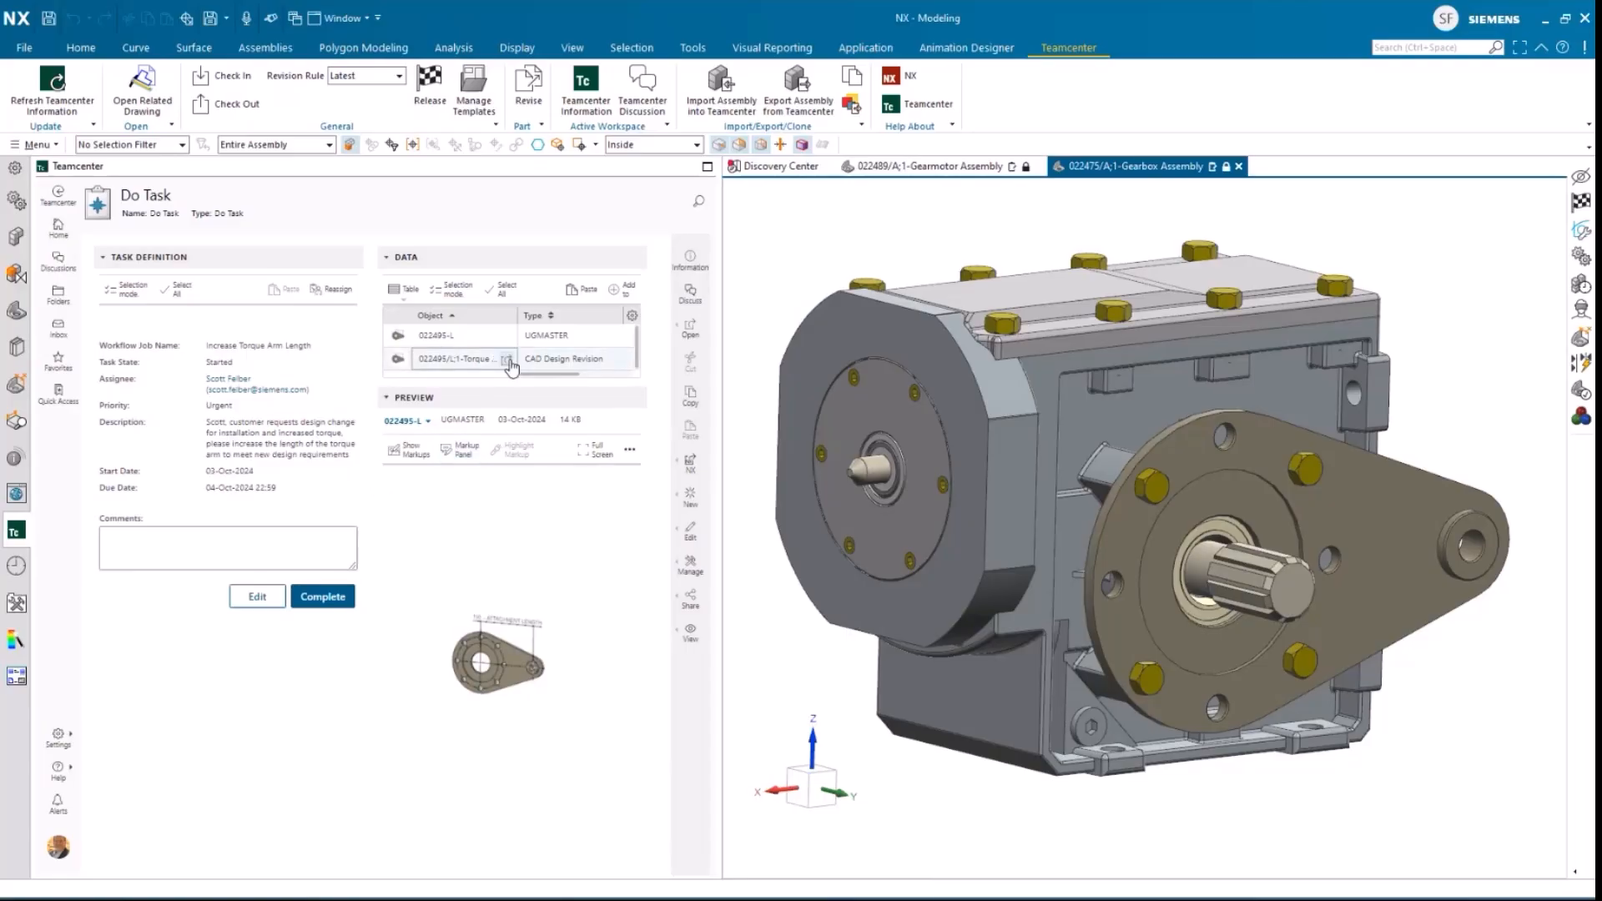
click(508, 361)
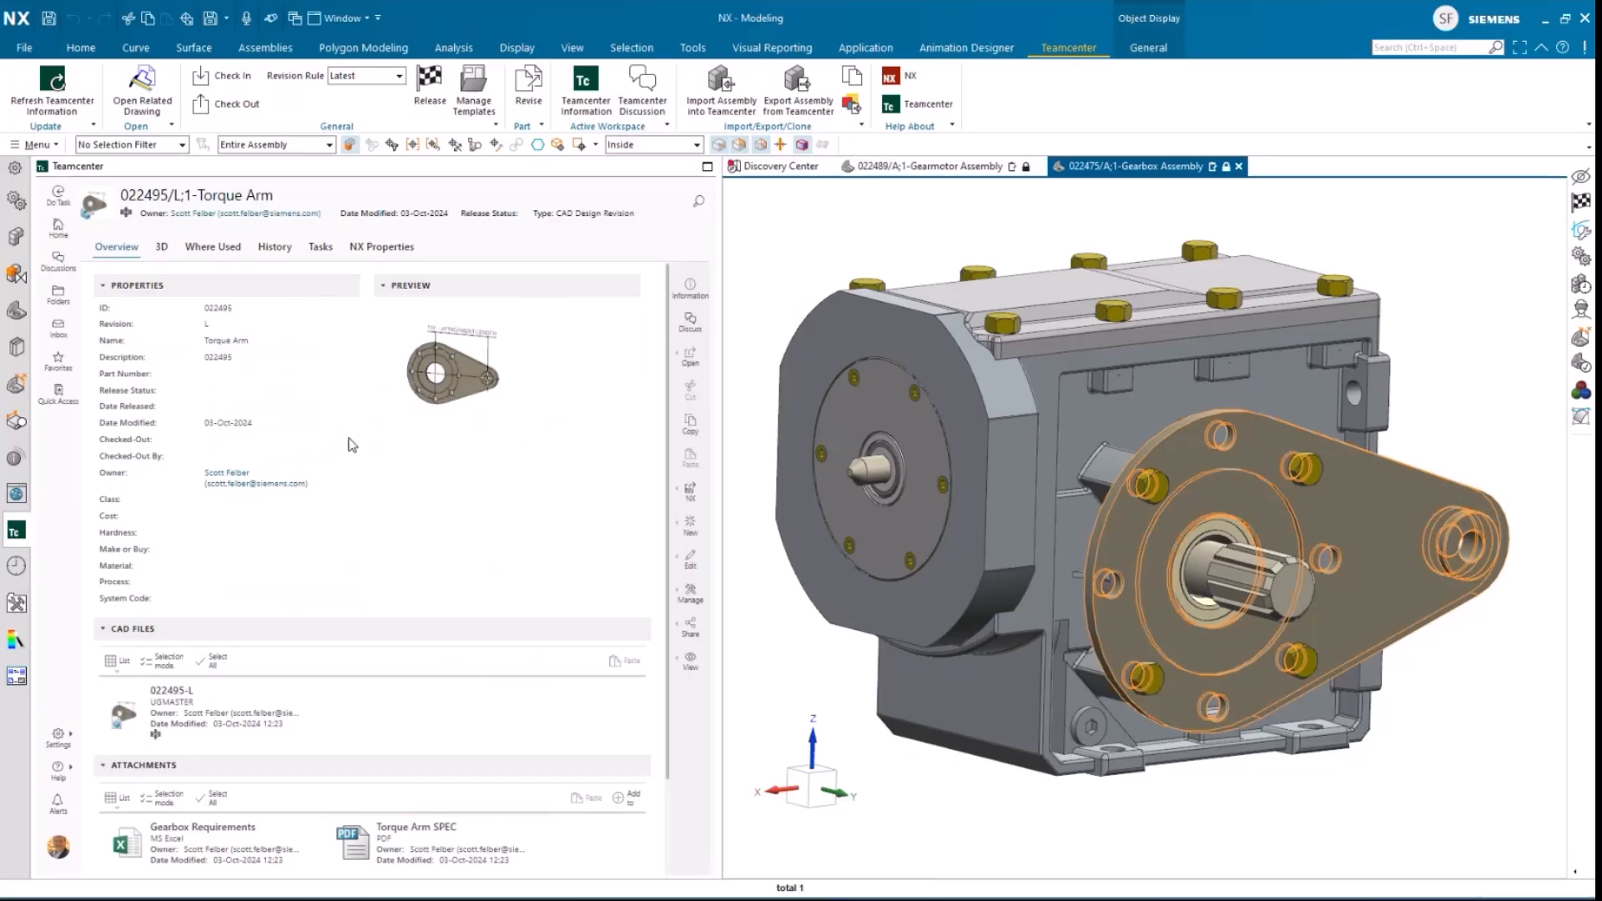
Step: Open the attached Torque Arm SPEC PDF and examine its drawing and change table in full-screen preview at 100% zoom
scroll(308, 613, down, 2)
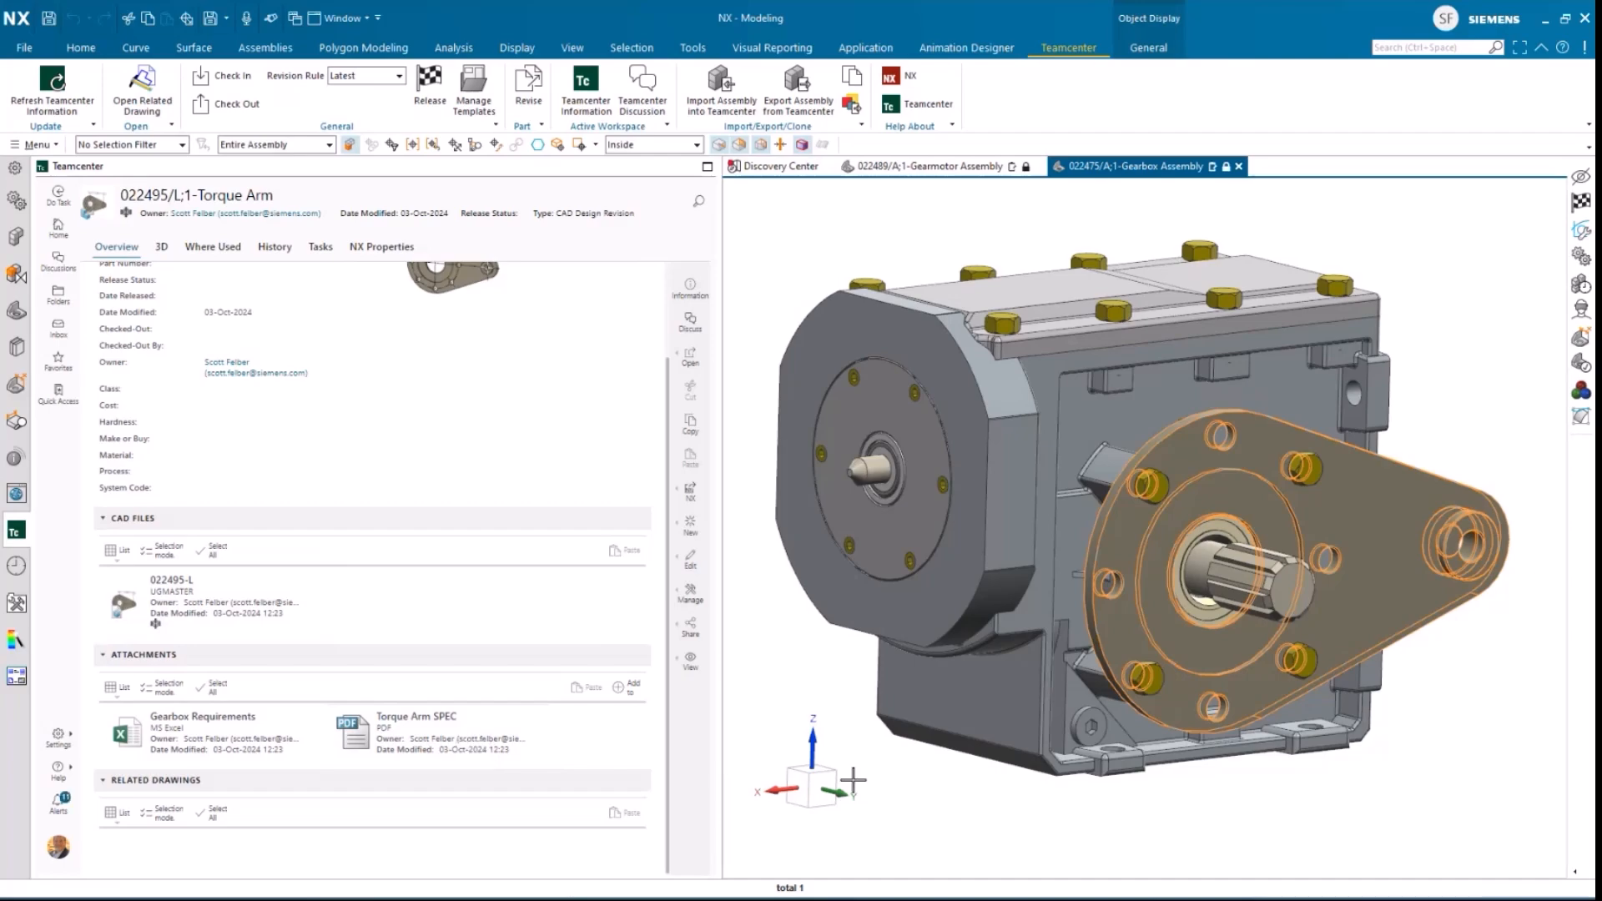
click(499, 743)
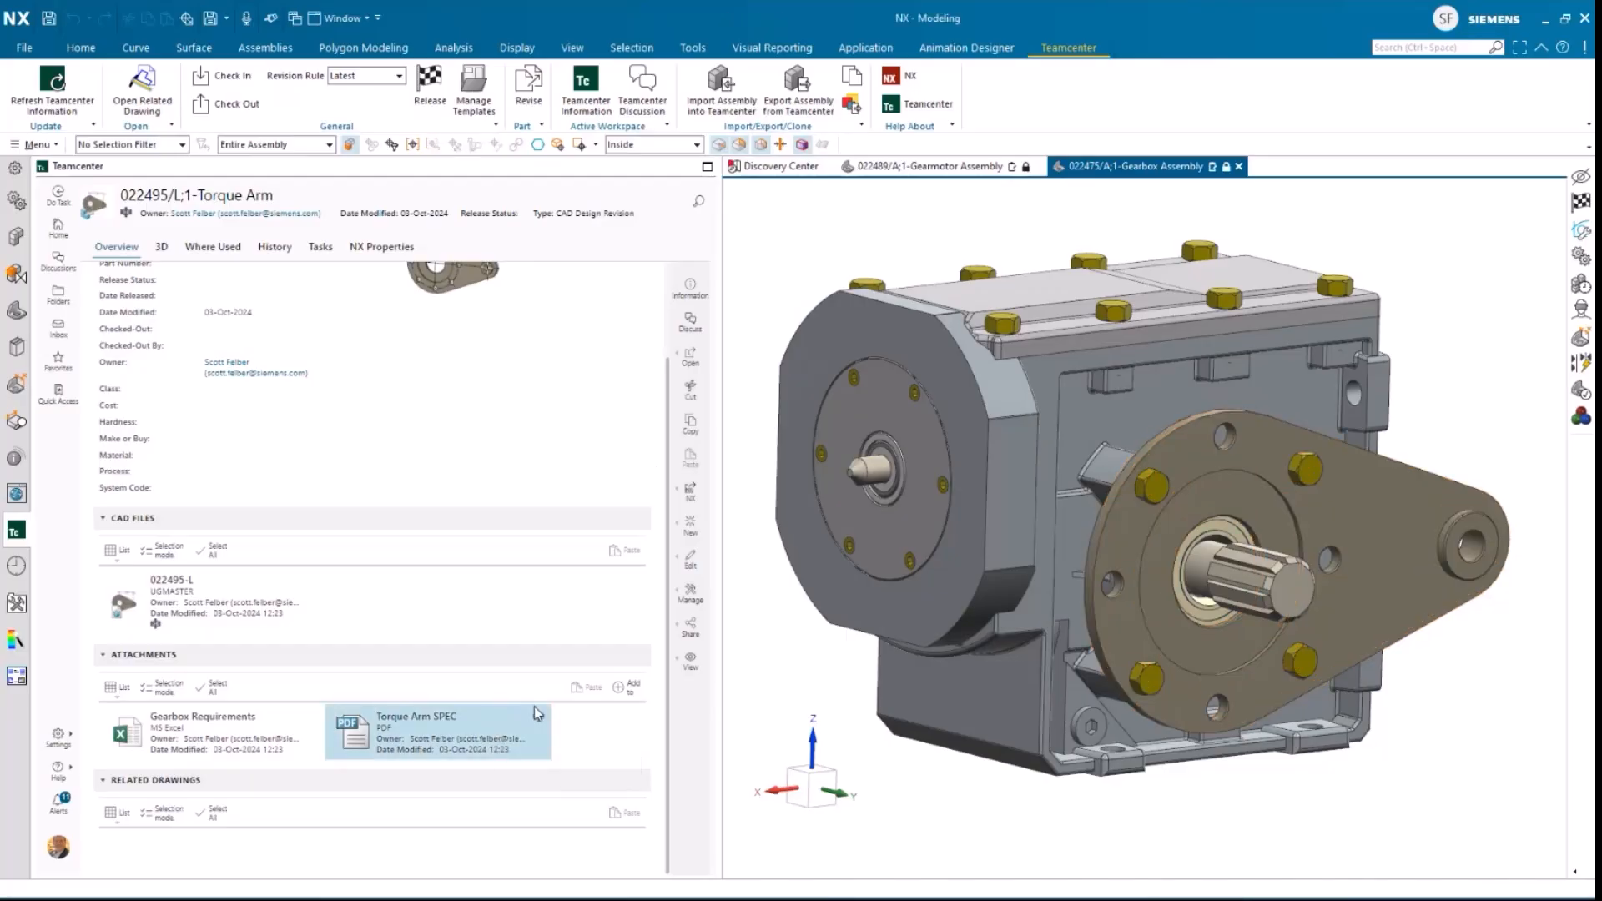
click(690, 357)
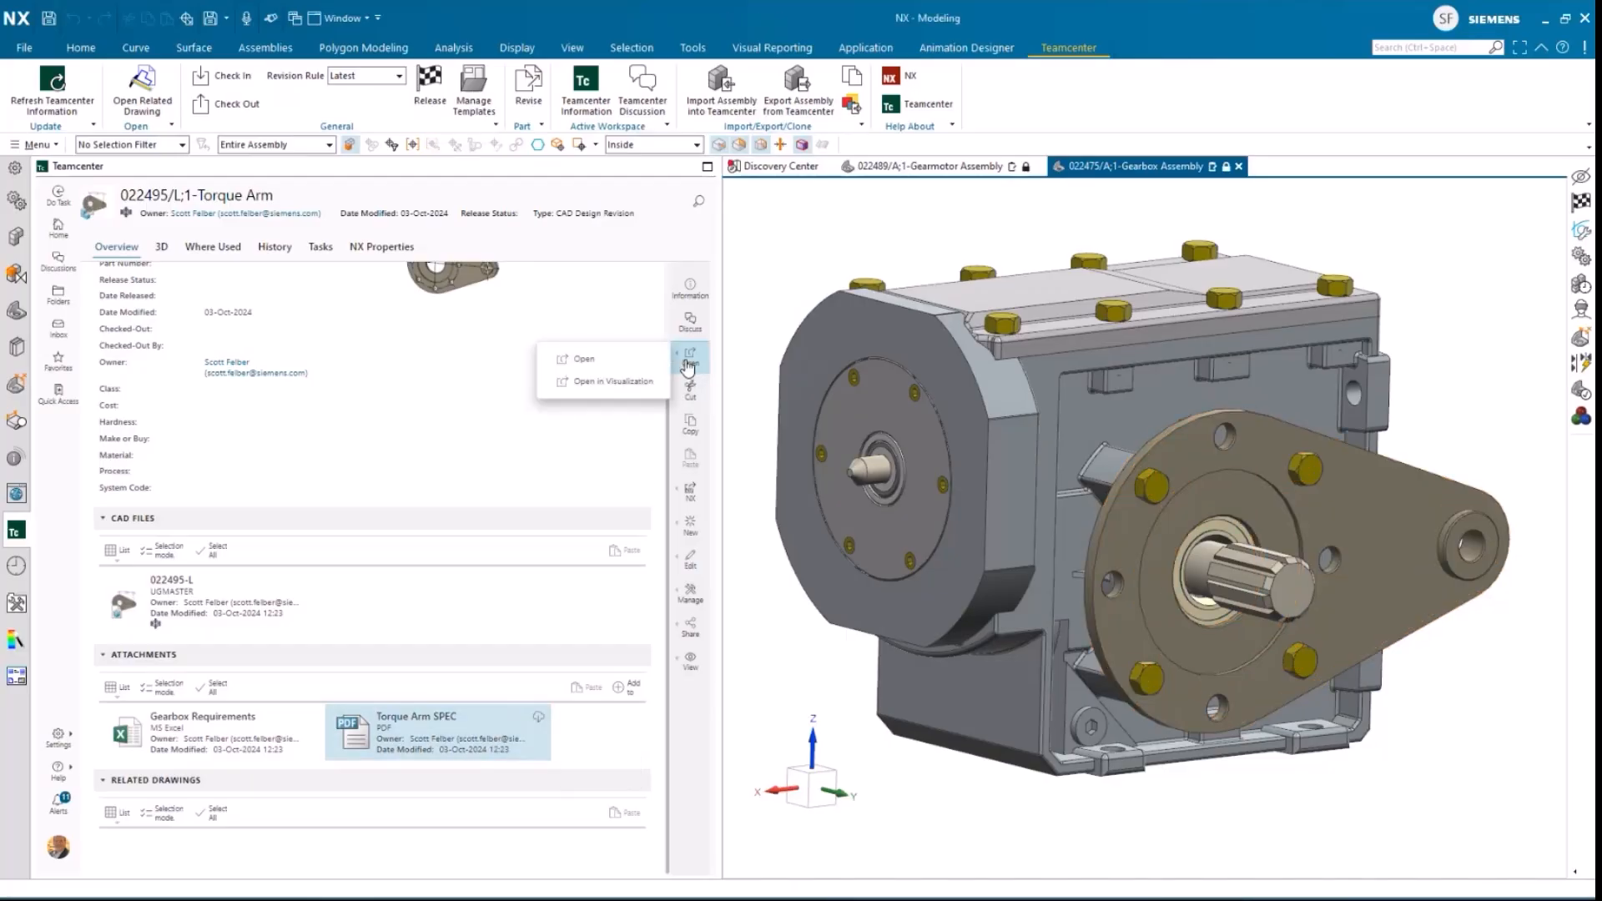
click(584, 358)
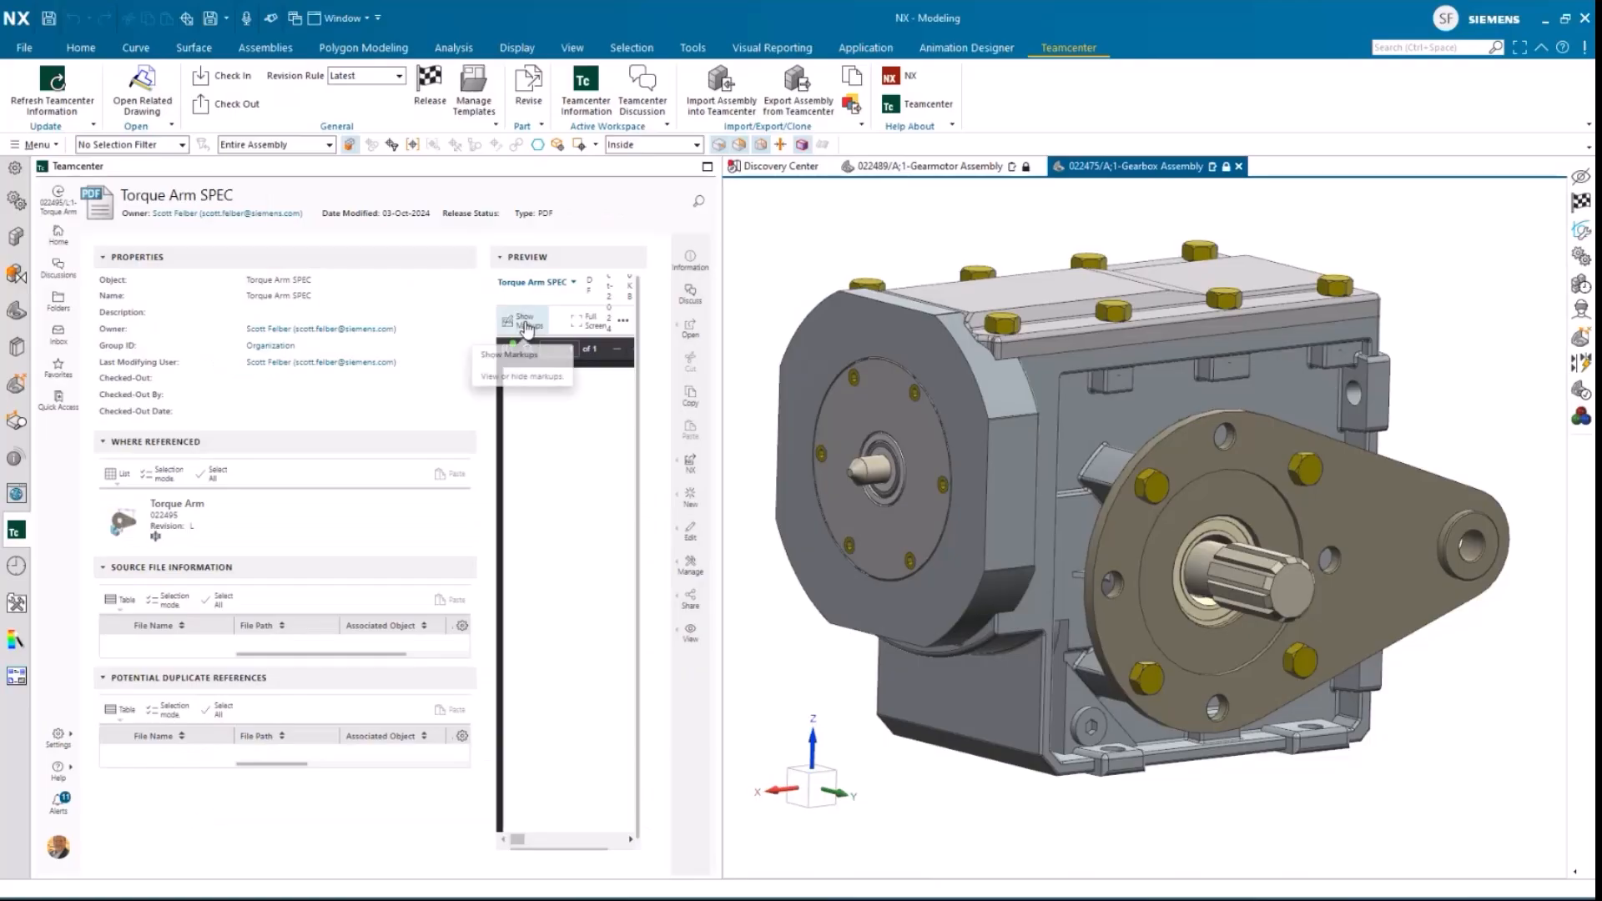
click(590, 321)
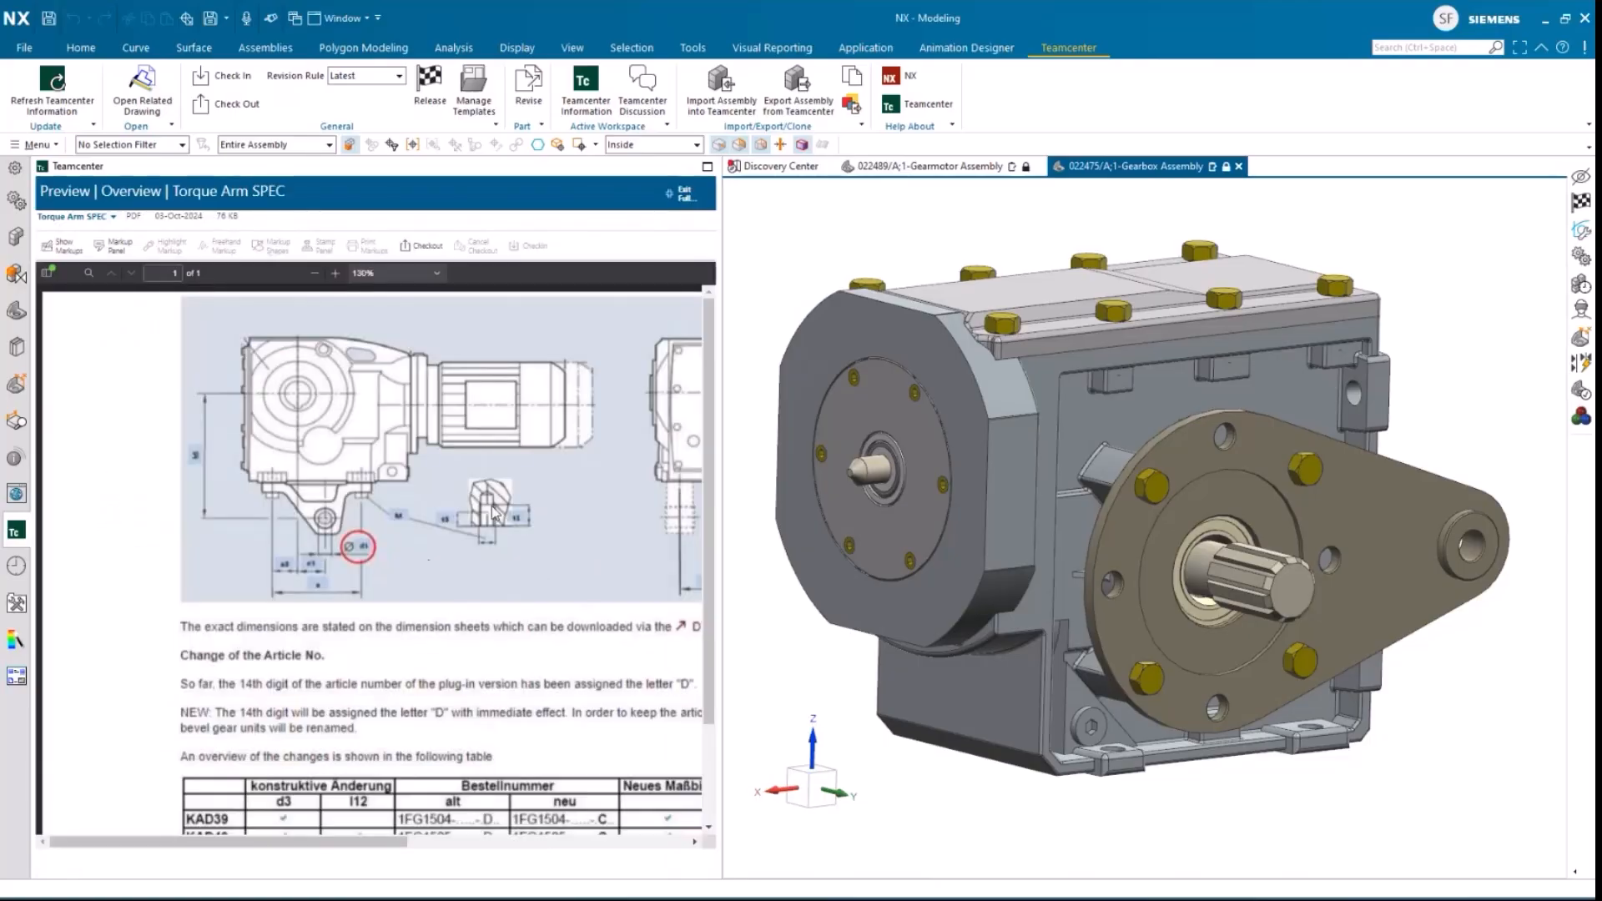
click(311, 274)
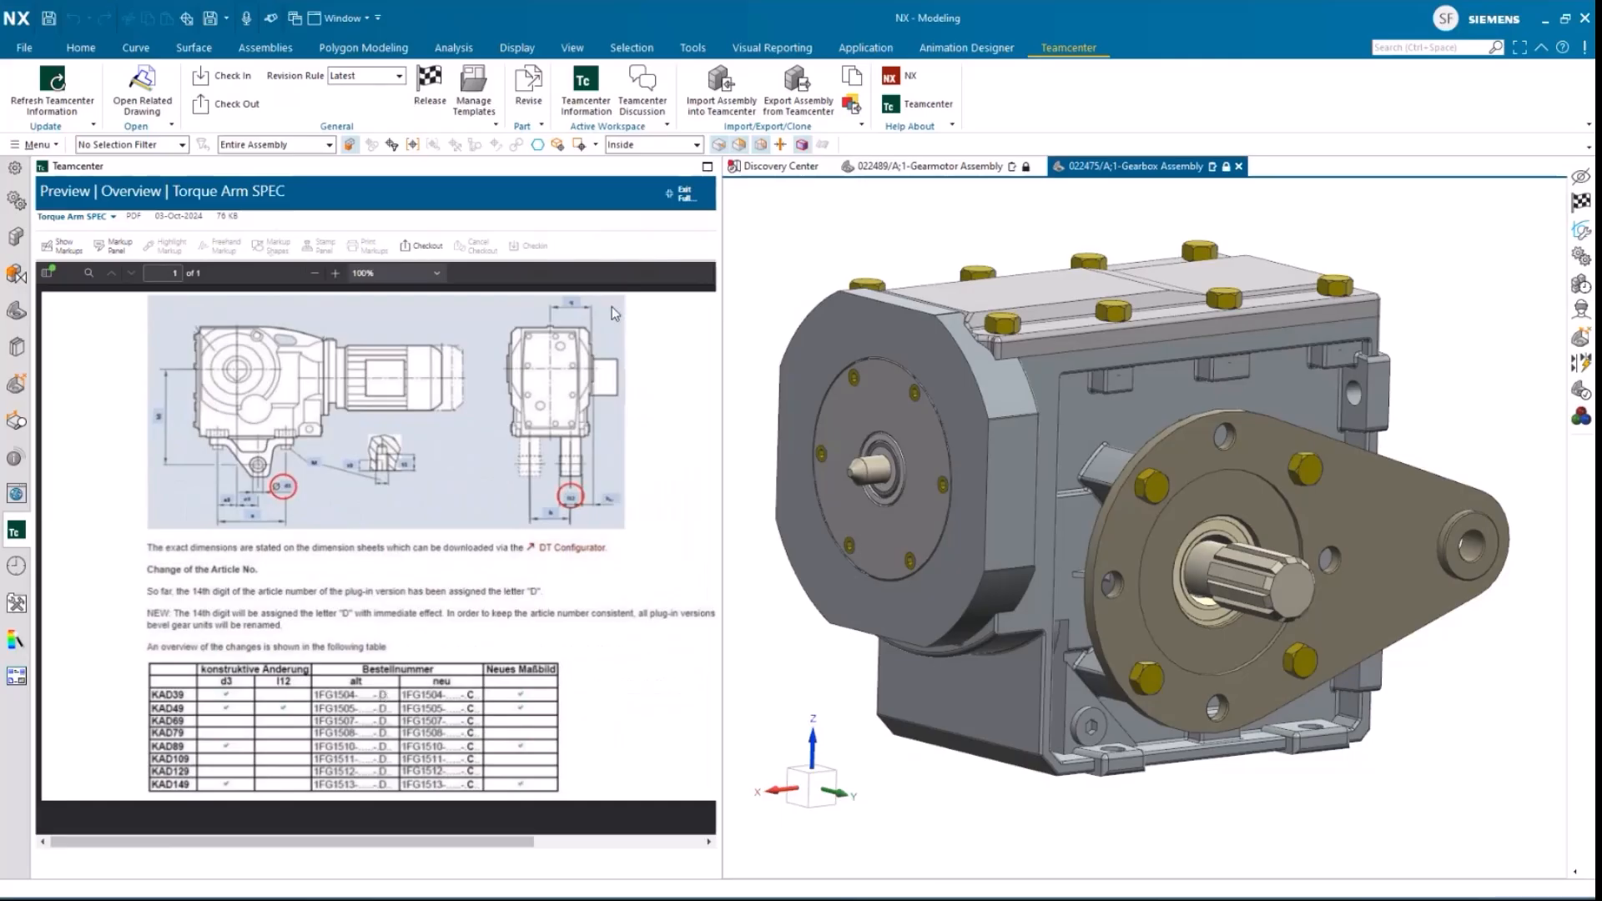
click(683, 194)
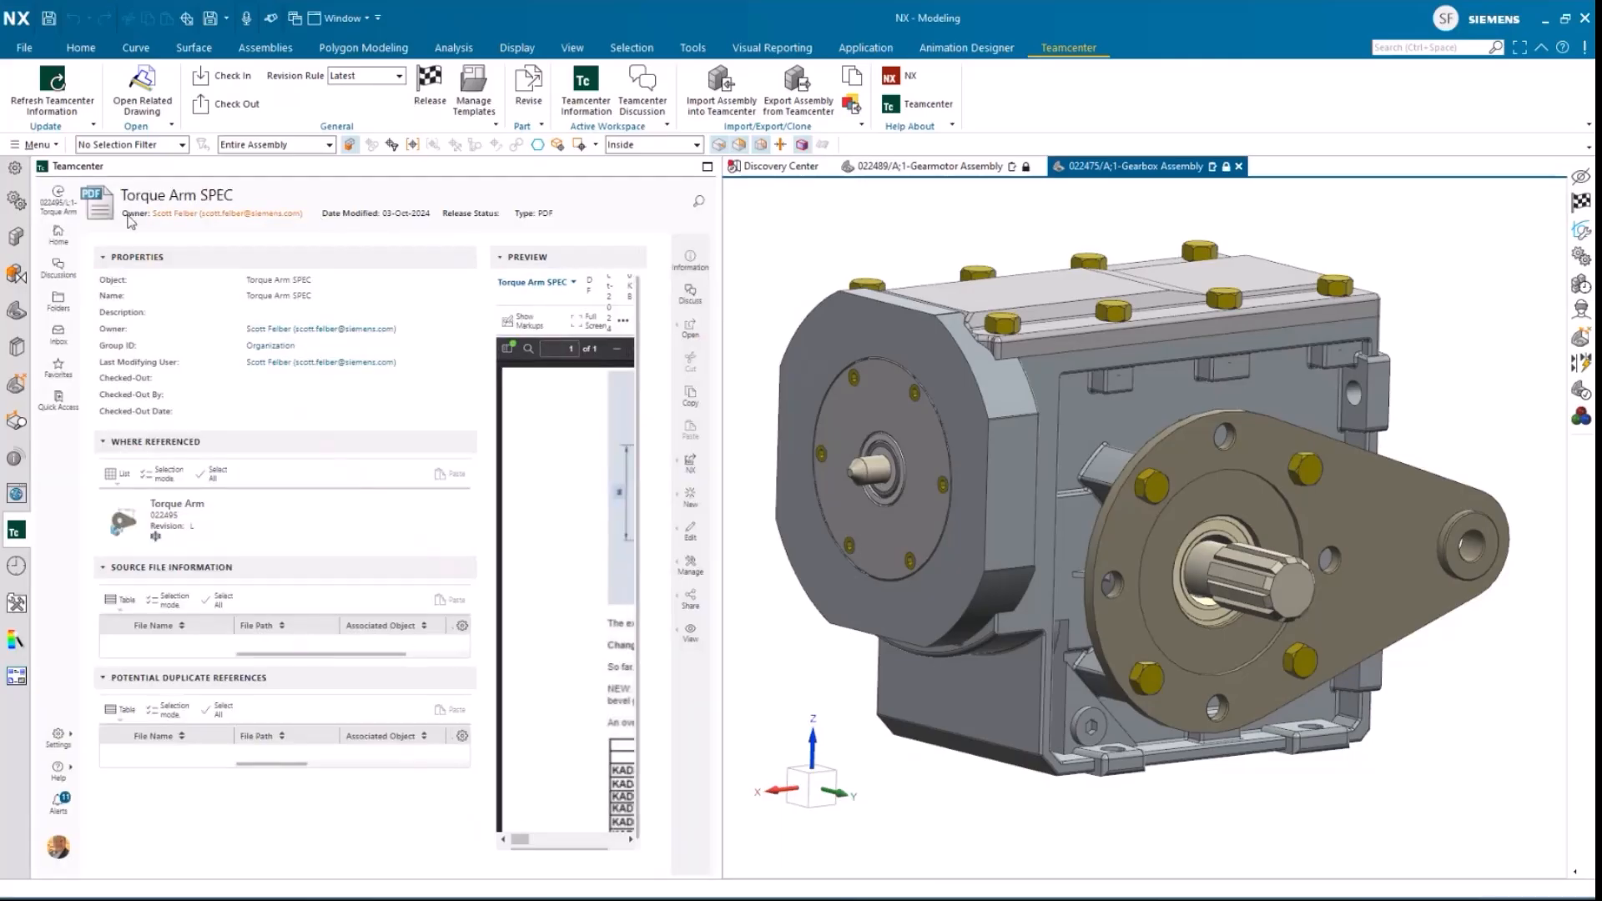
Step: Start a discussion on Torque Arm revision L with the message "Was the increase in torque based on the latest design review with the customer?"
click(55, 195)
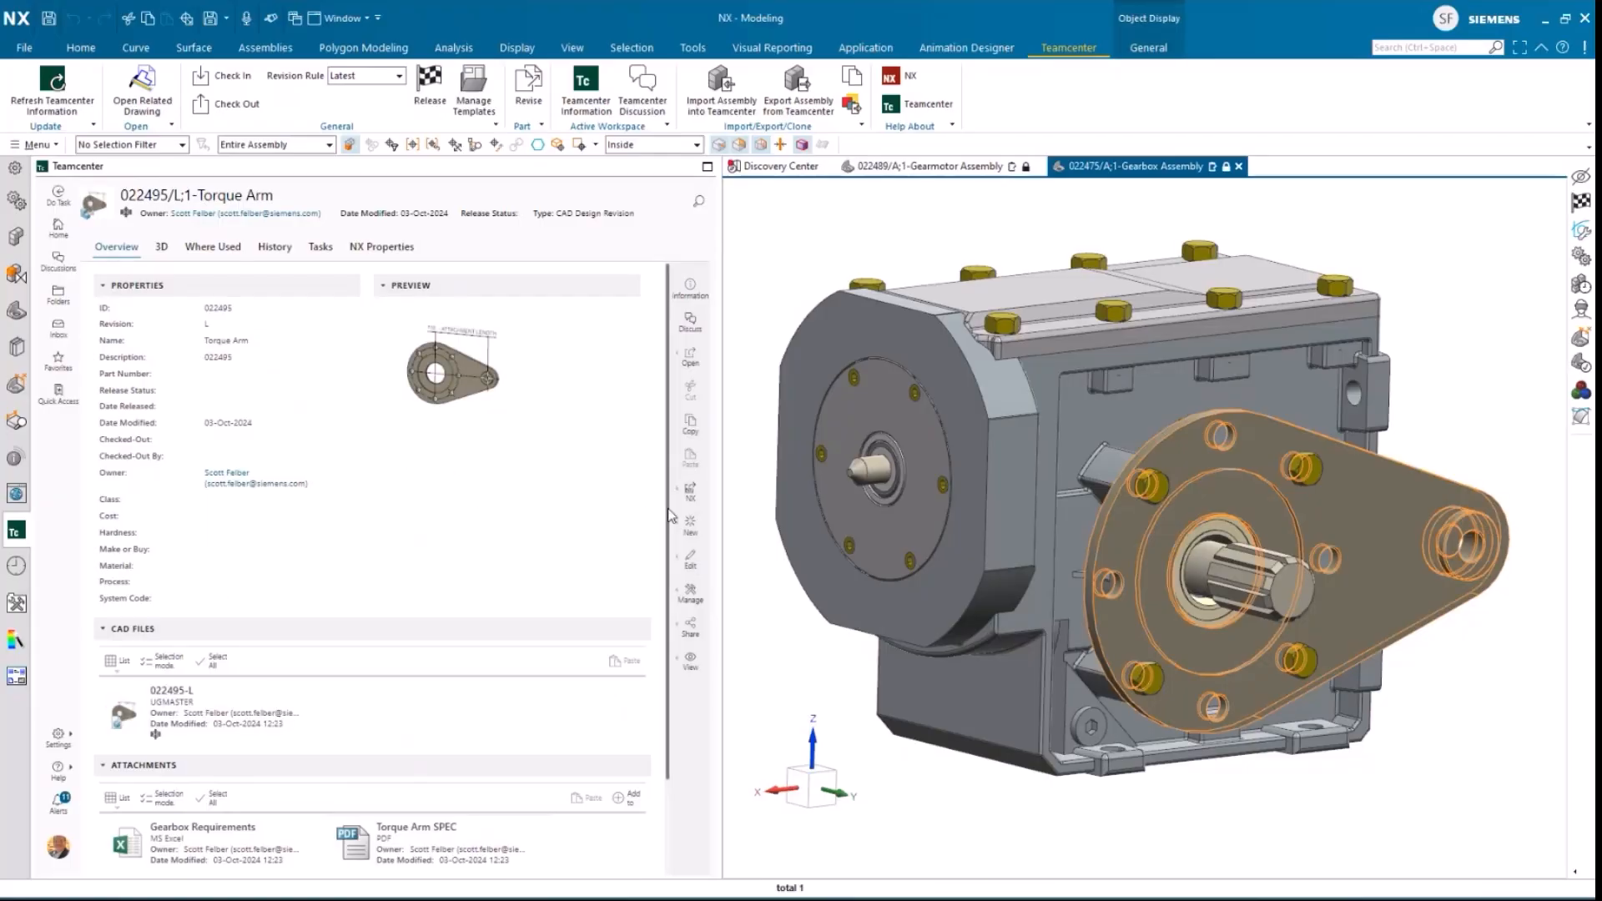
click(692, 322)
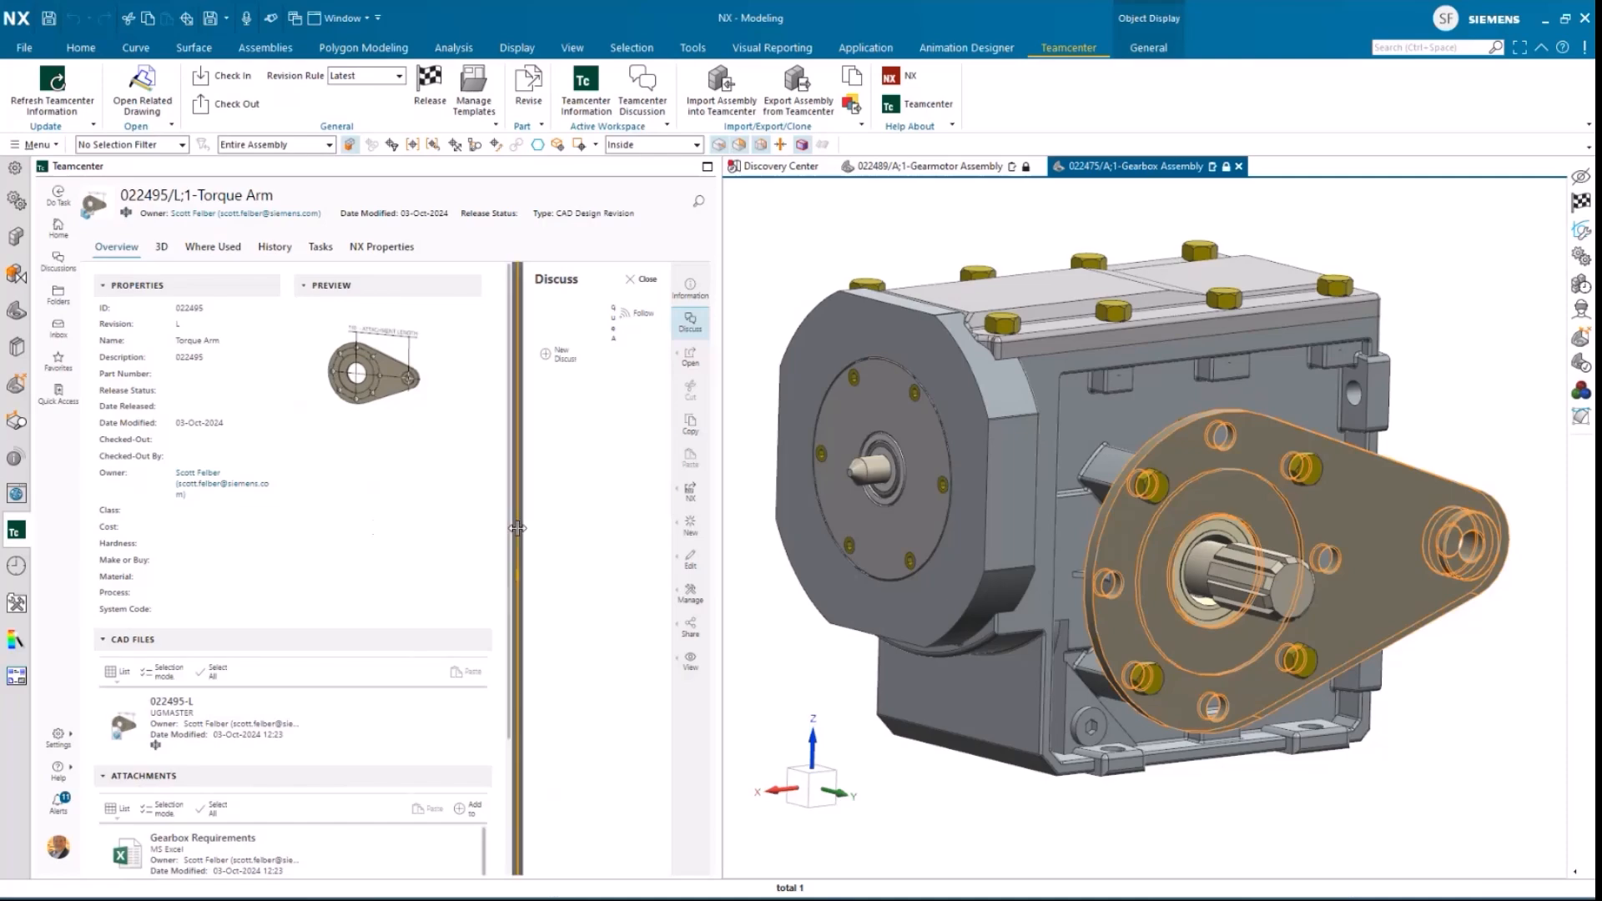
drag(518, 528, 342, 529)
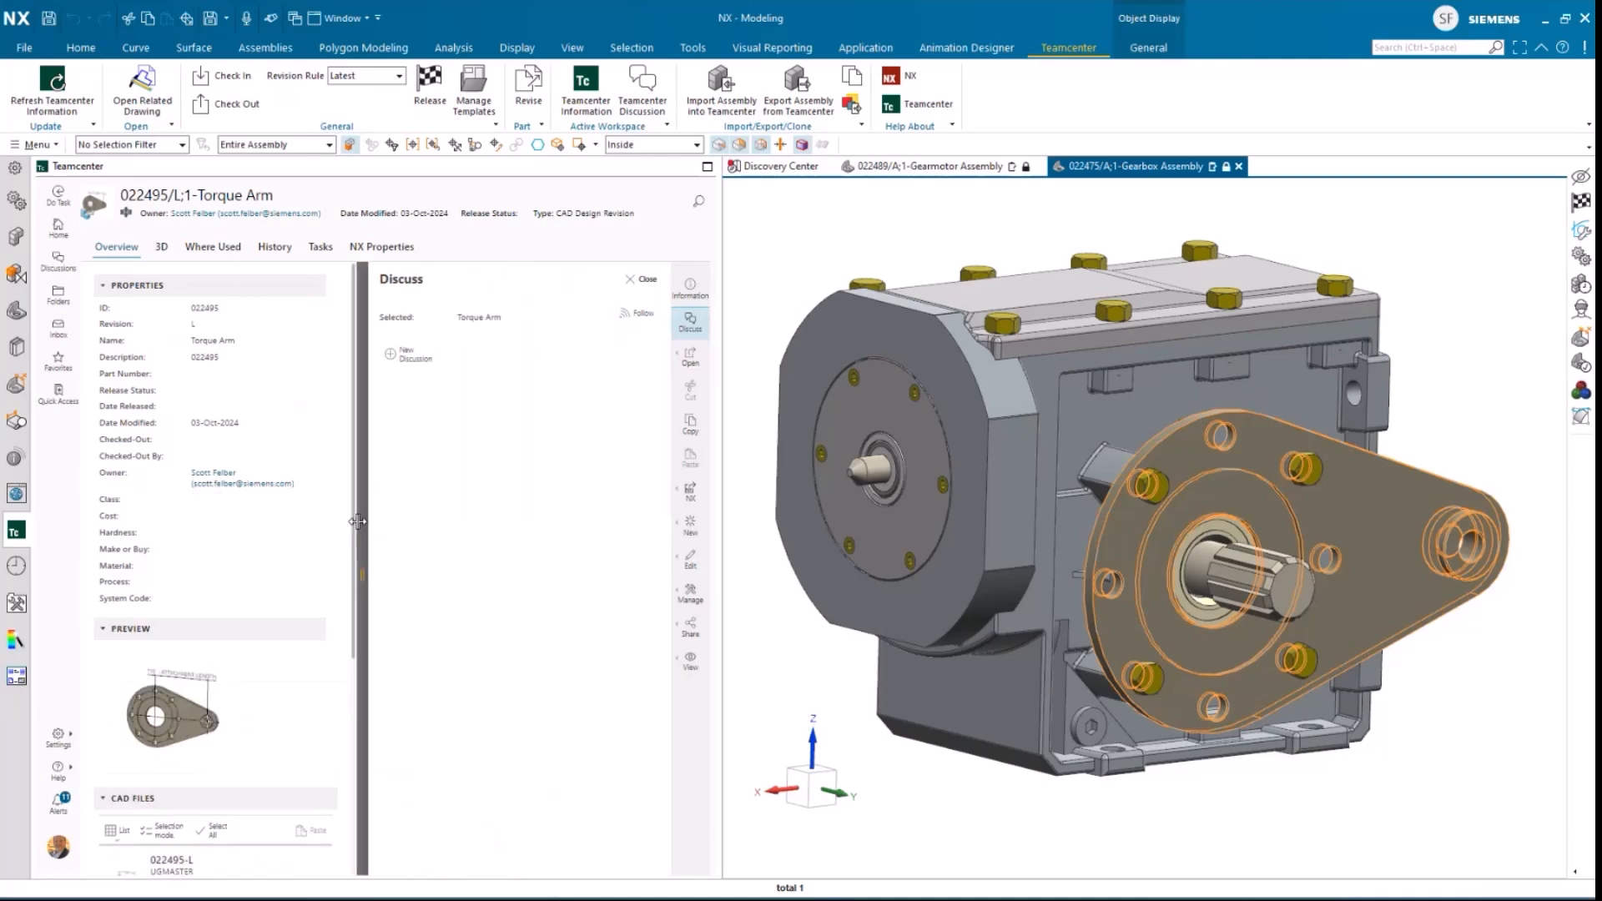
click(386, 355)
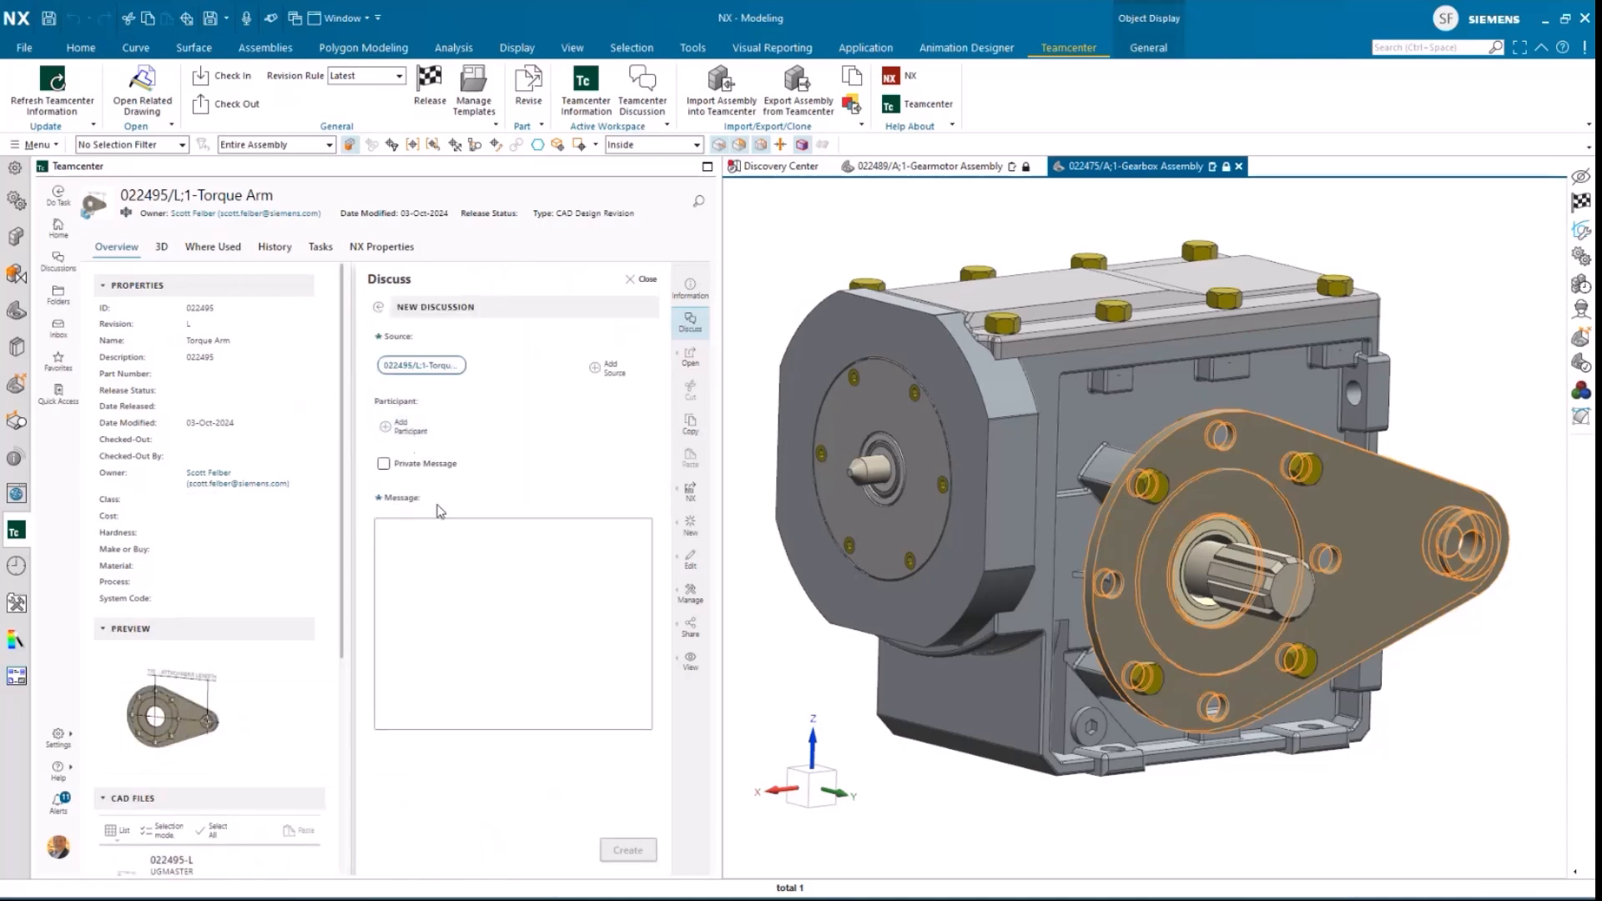
click(453, 528)
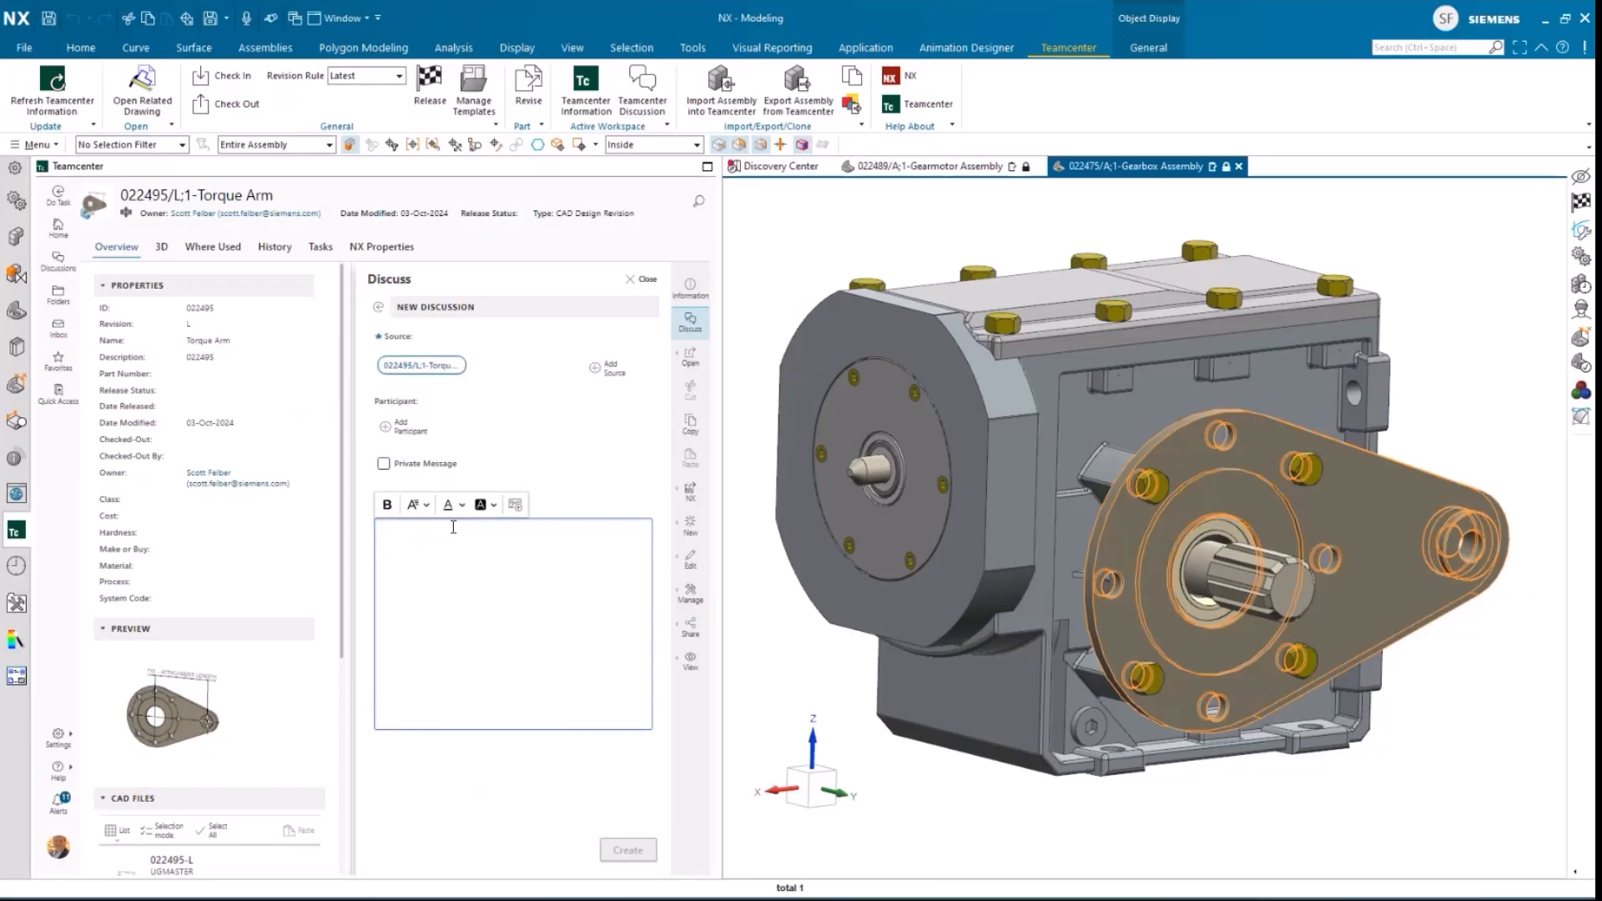
key(super+v)
click(518, 743)
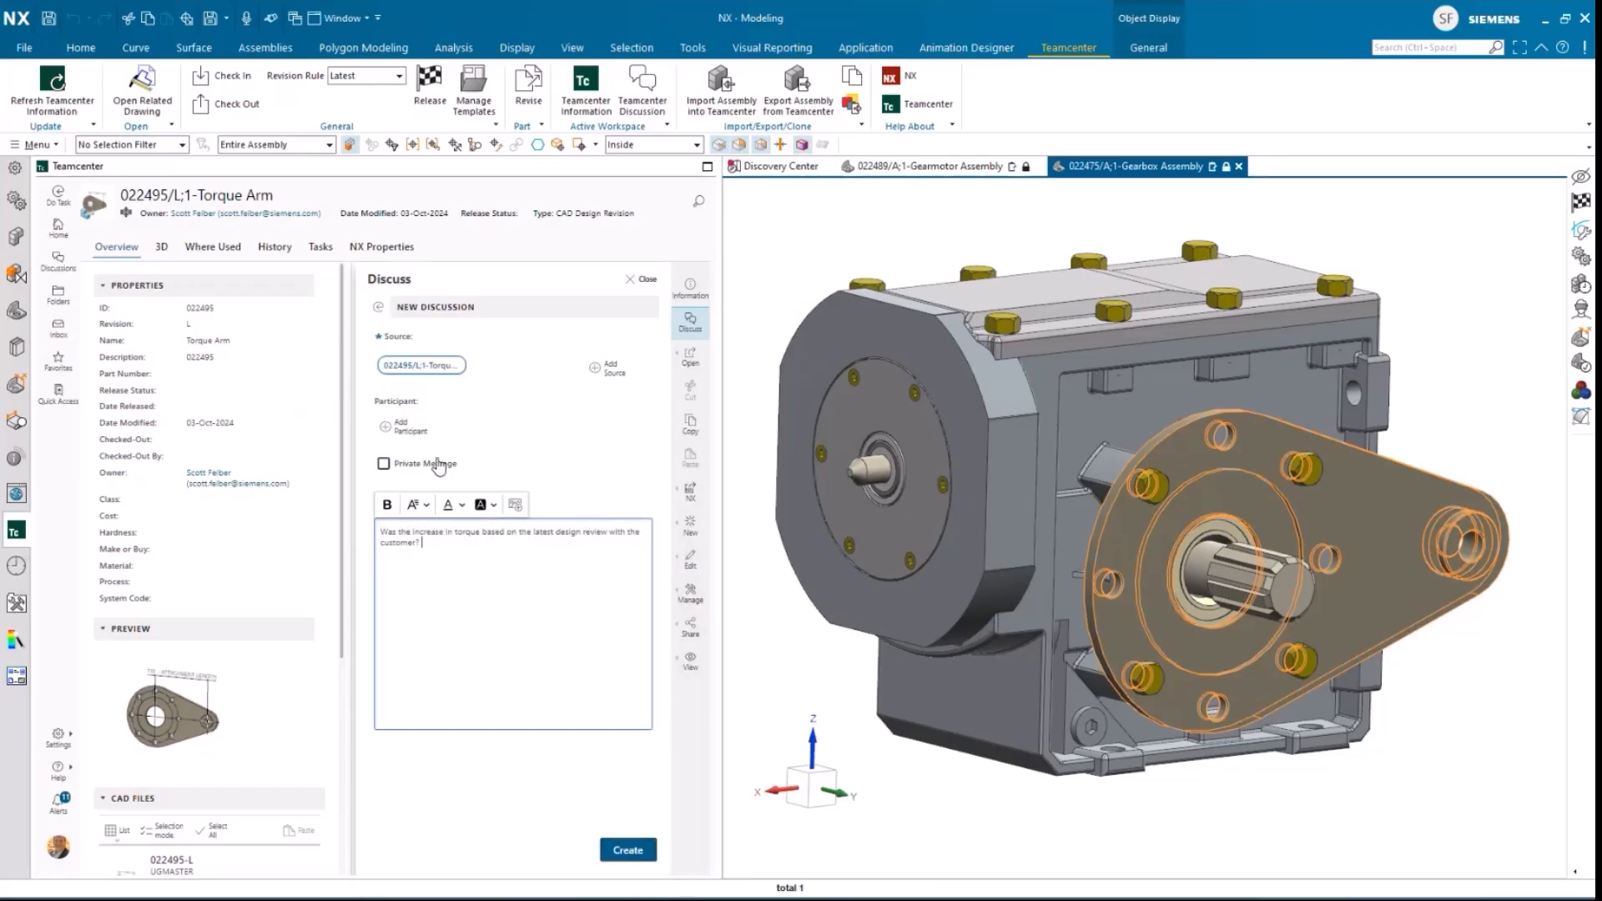
Step: Search for the first colleague by surname and add that person as a participant in the new discussion
click(387, 427)
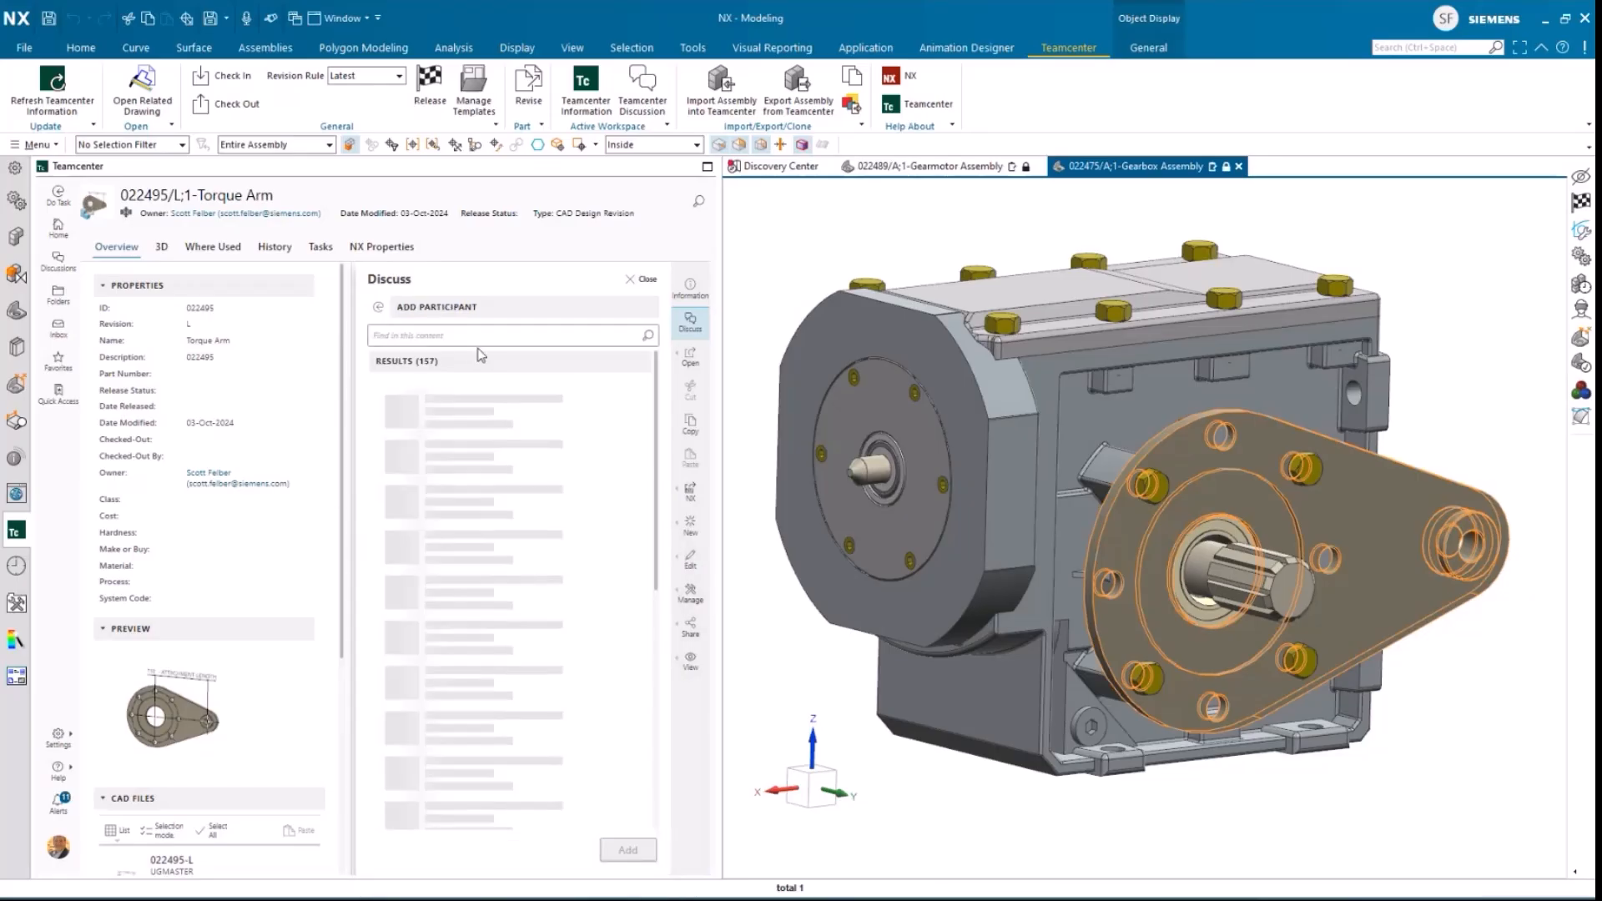
click(486, 337)
text(cos)
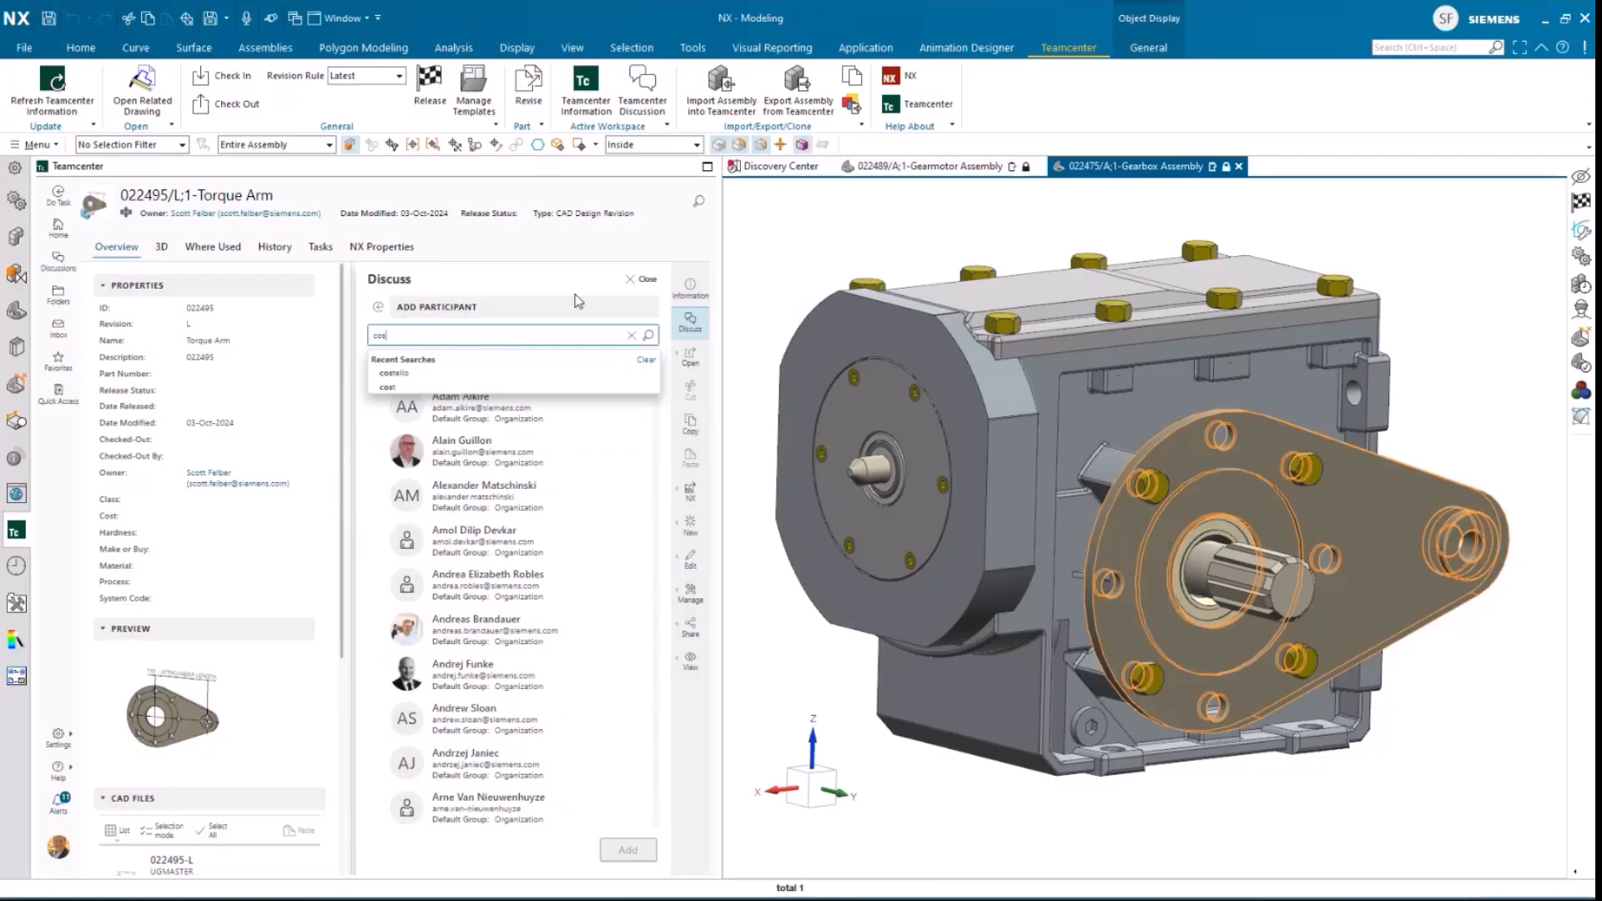
click(448, 373)
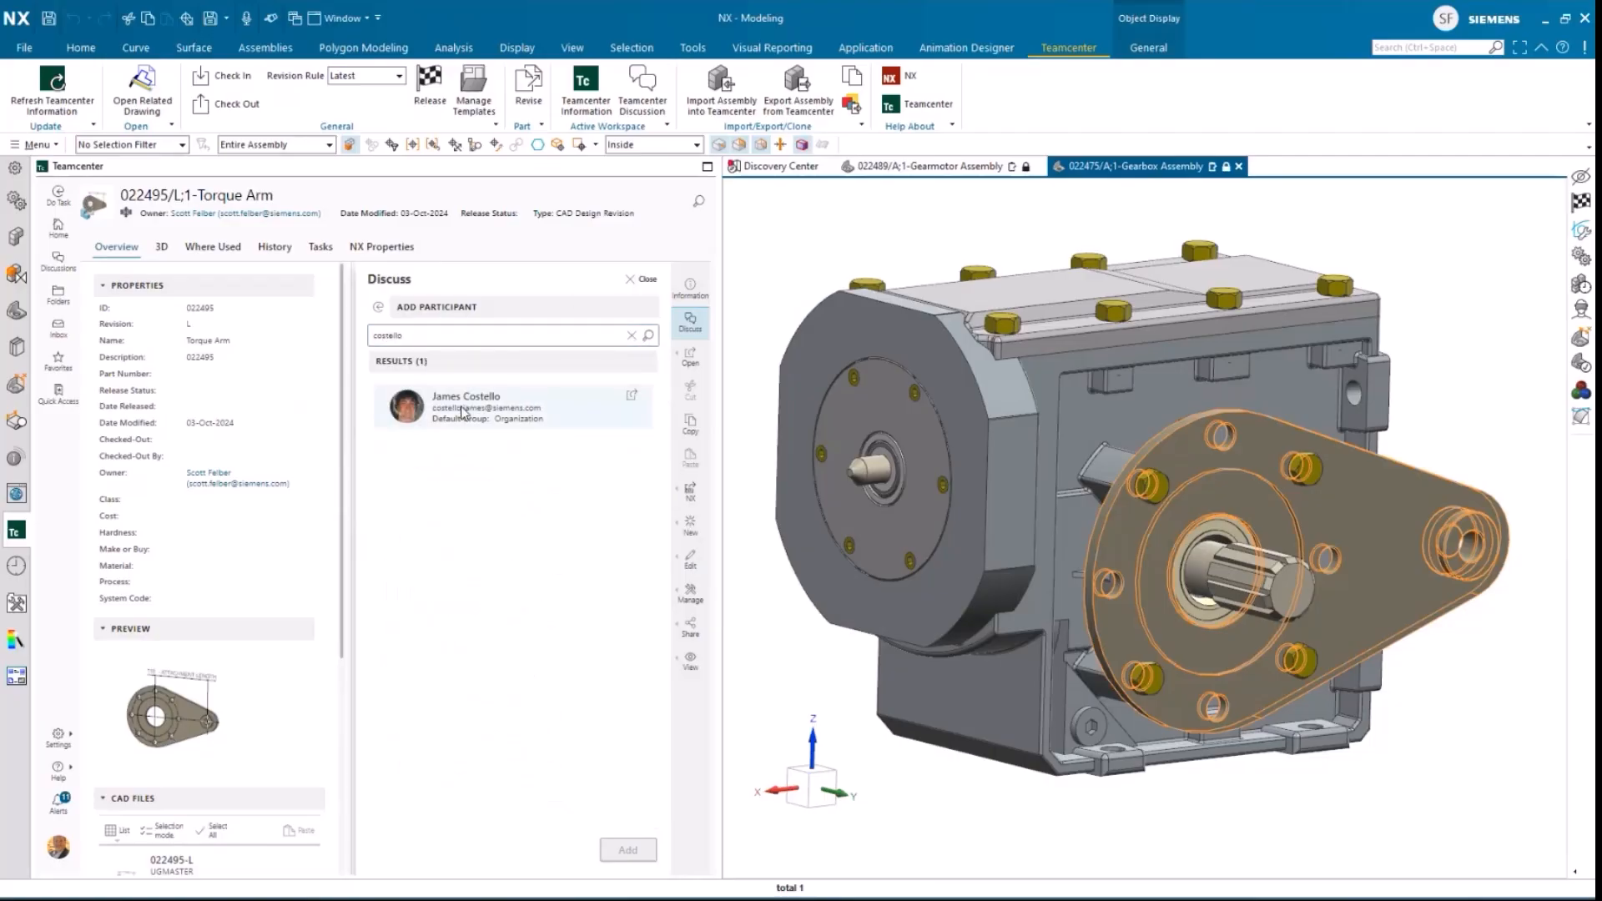
click(463, 411)
click(625, 849)
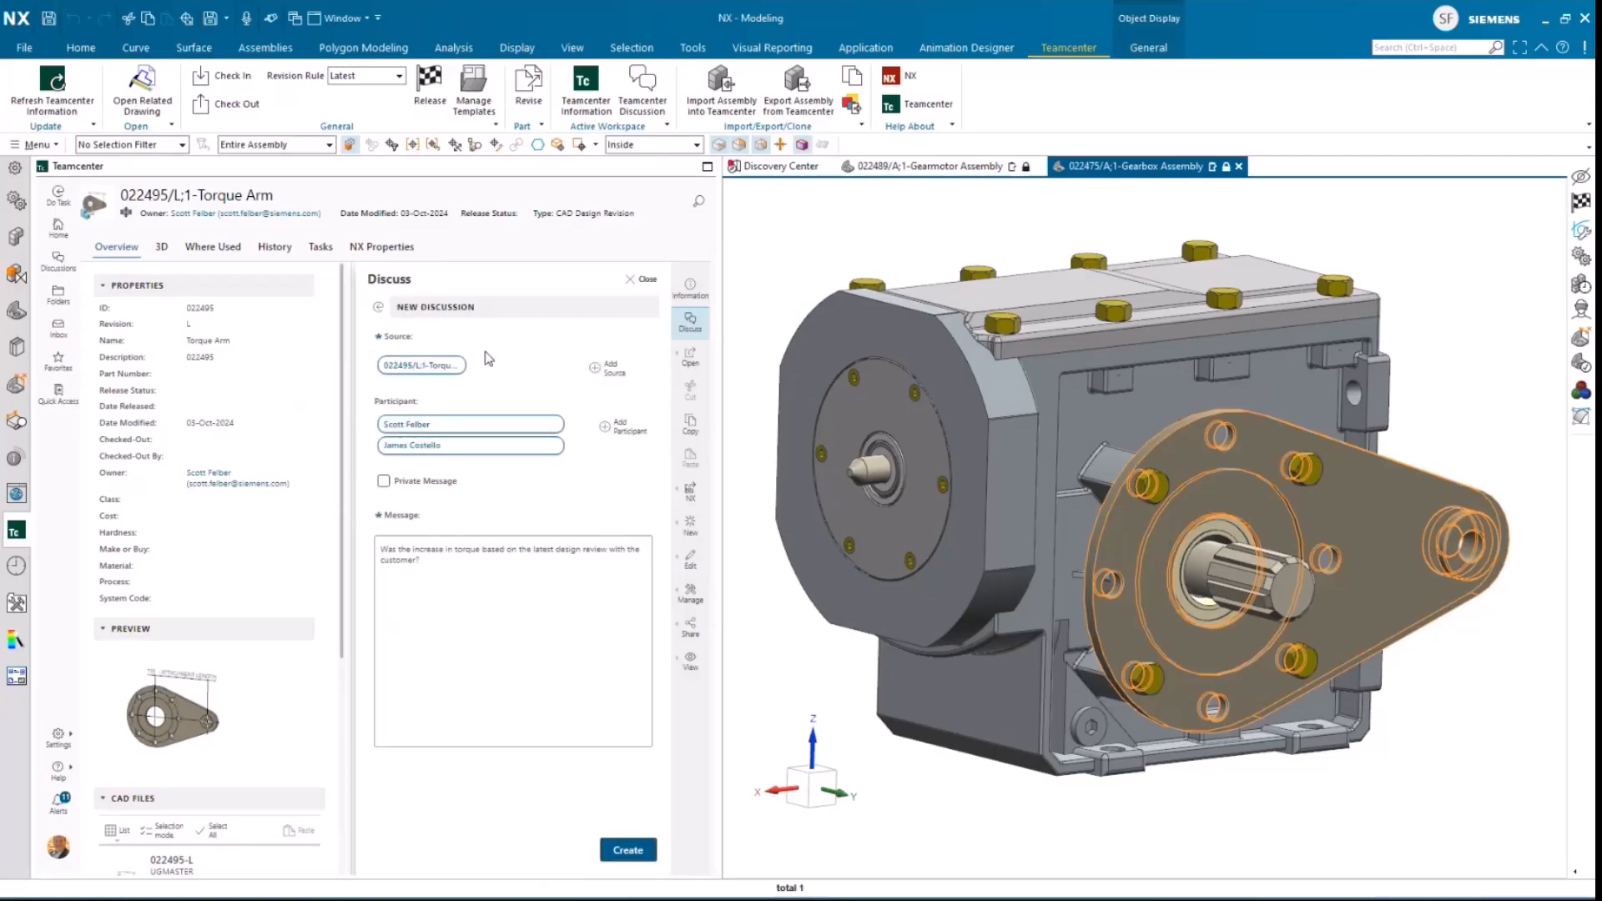
Step: Find the second colleague by surname, add that person to the participants and create the discussion
click(613, 426)
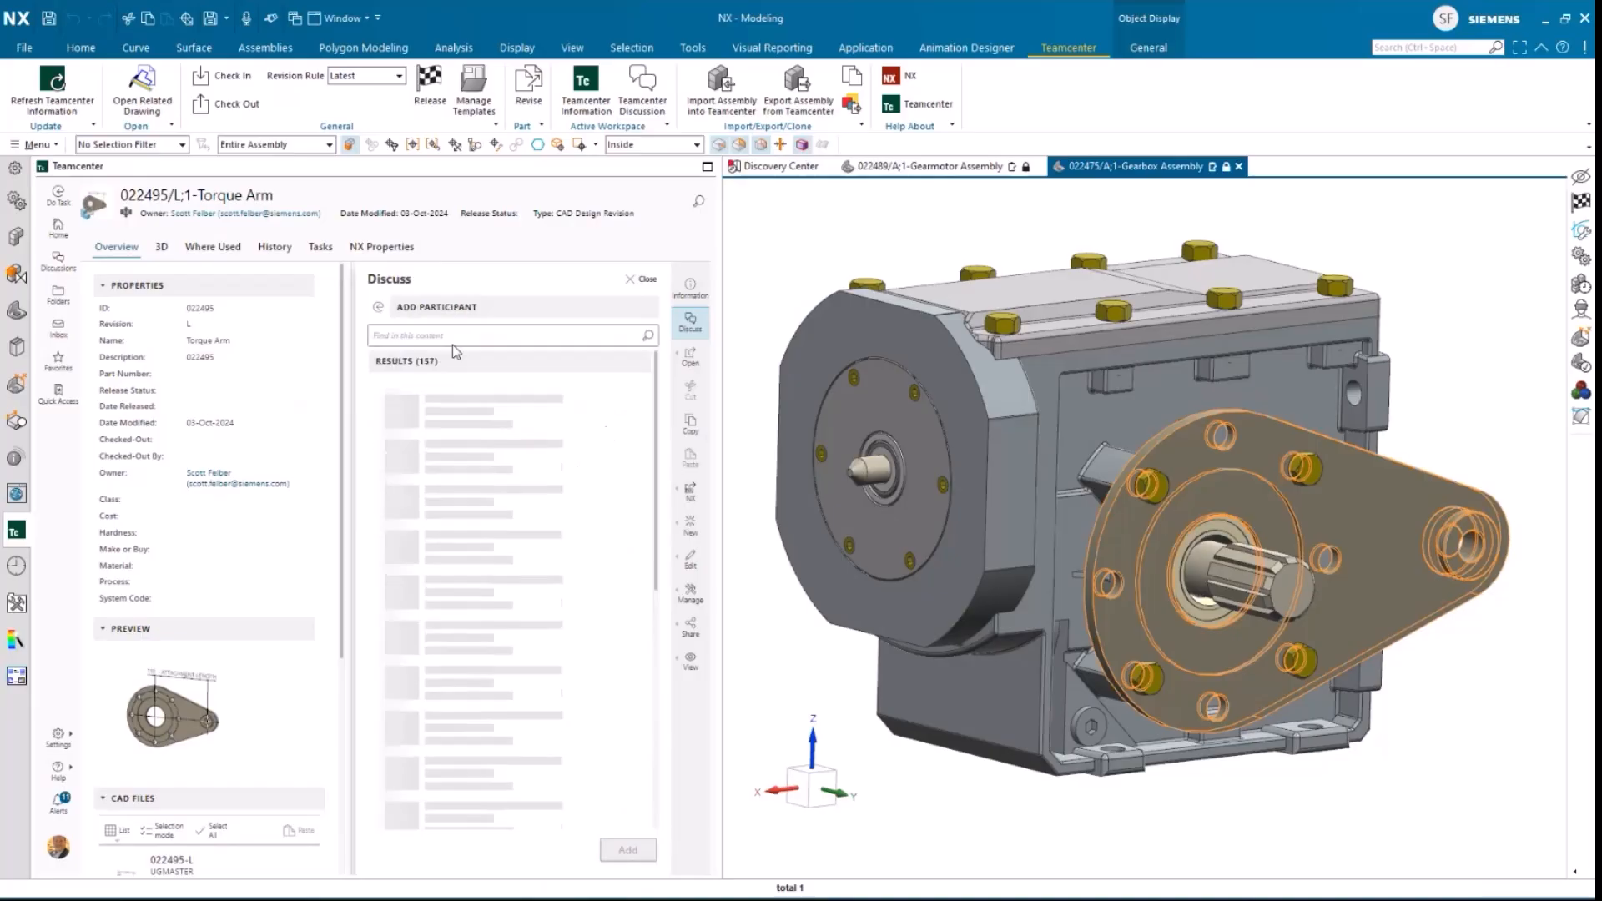
click(458, 335)
text(mi)
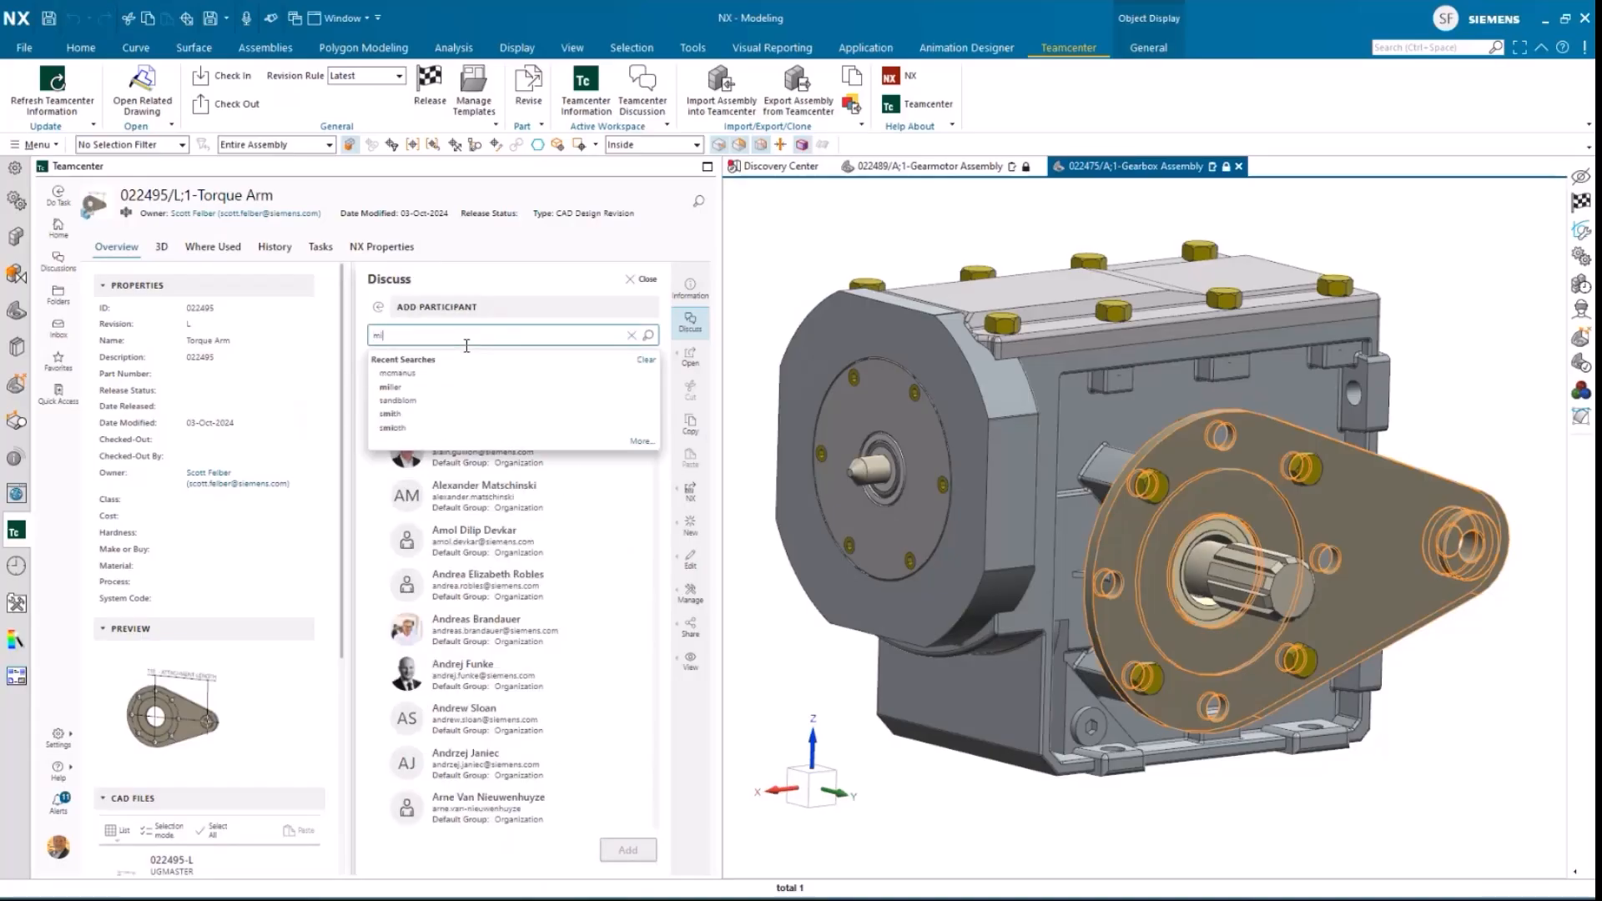
text(ller)
key(Return)
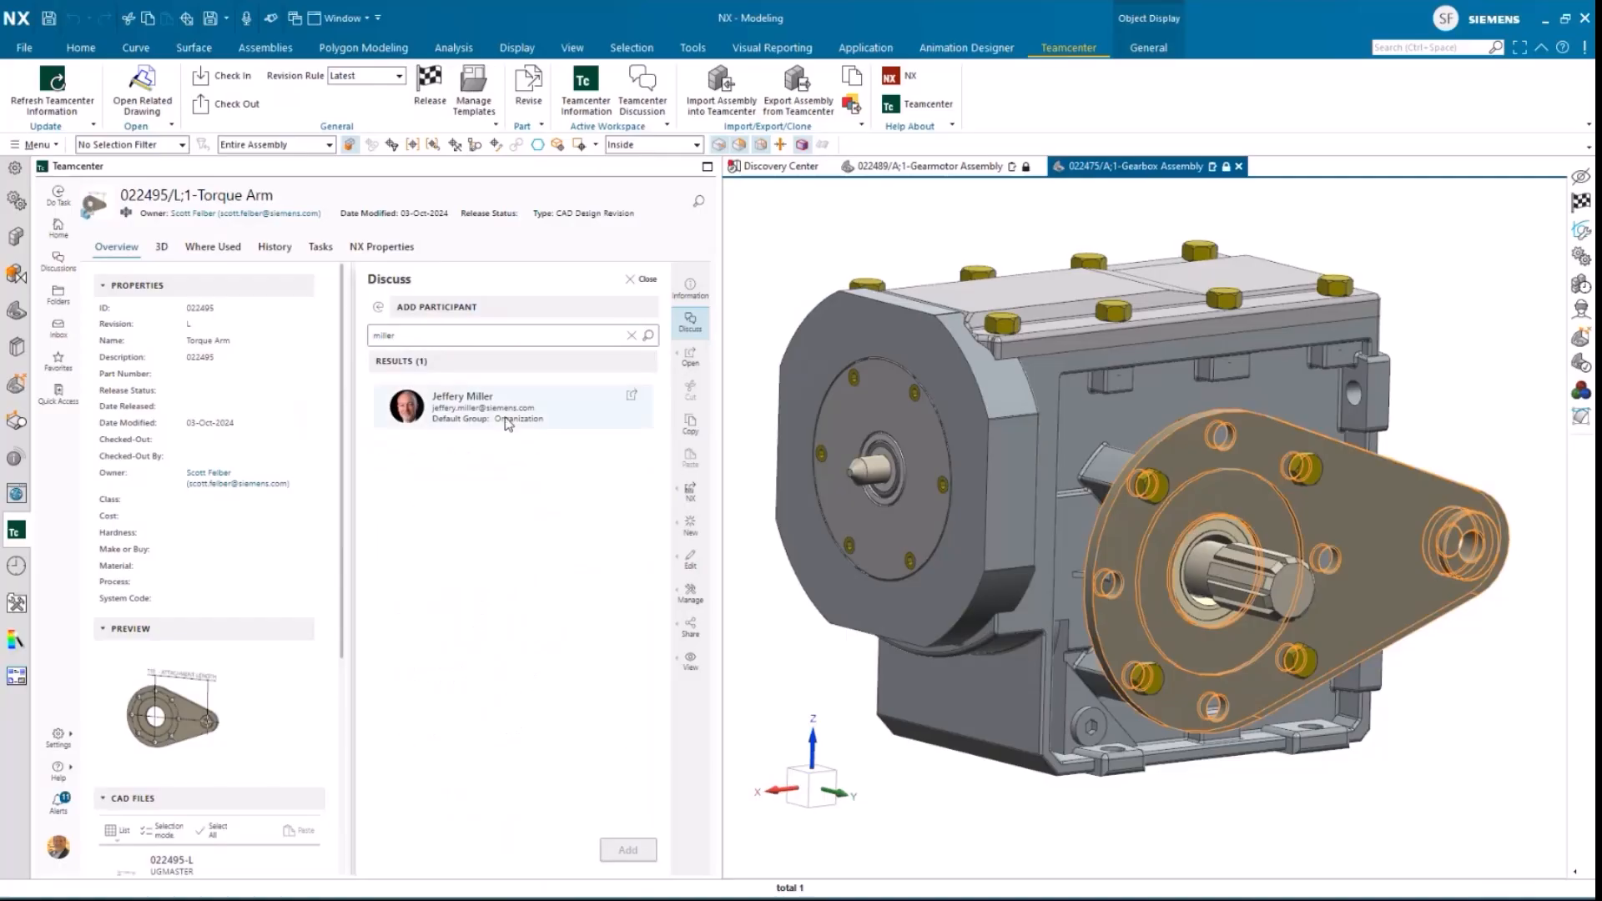
click(510, 417)
click(627, 848)
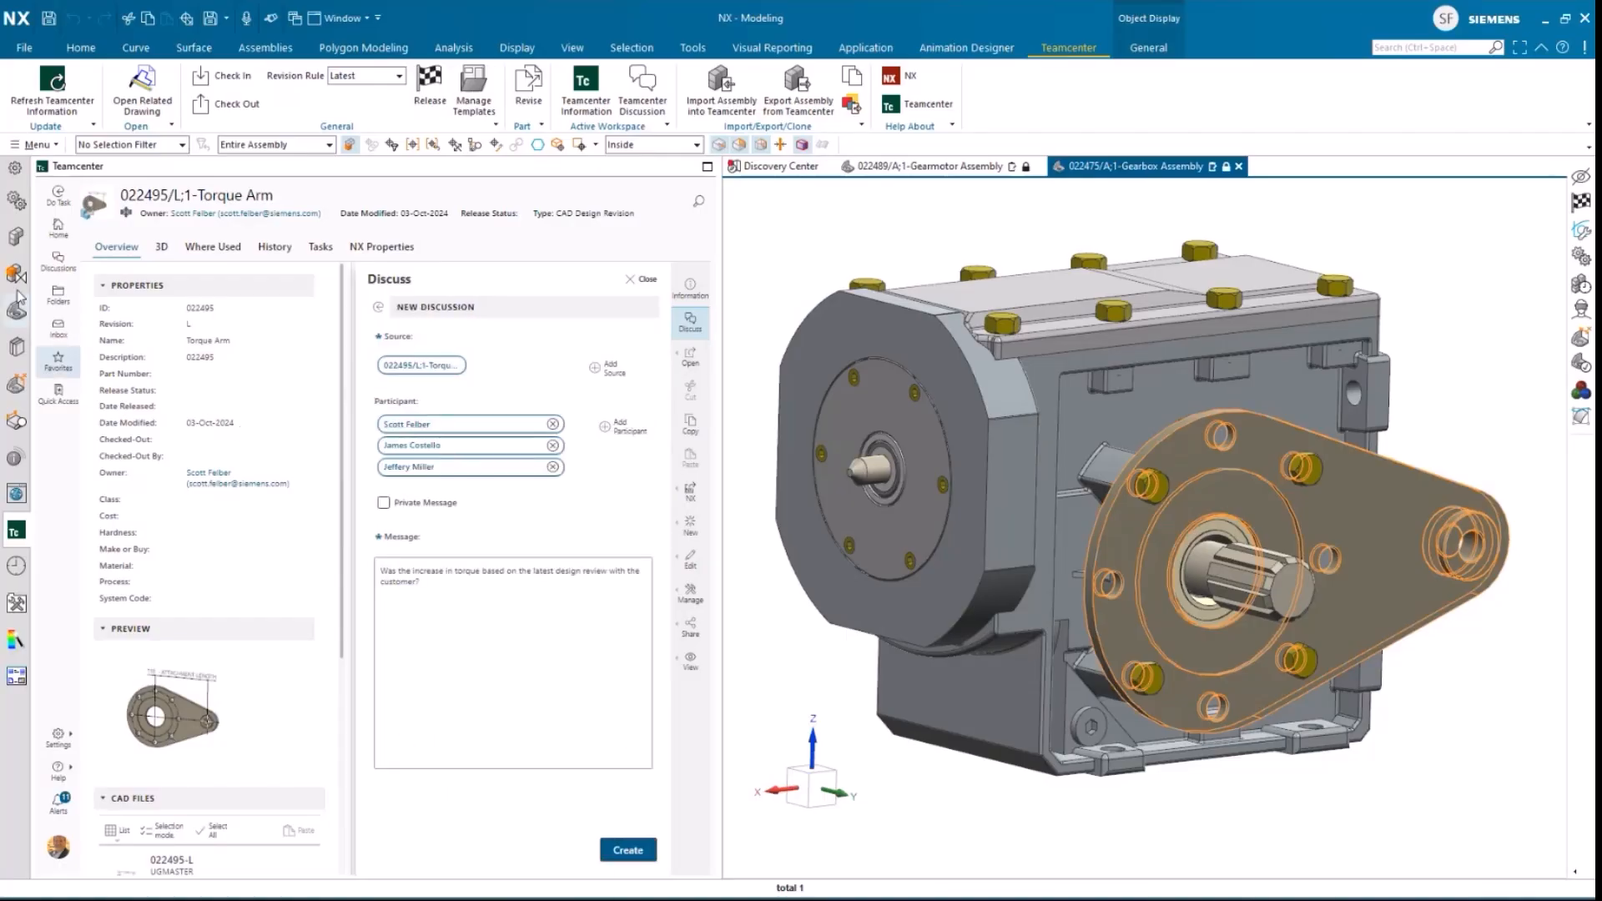
Step: Open the Torque Arm component of the Gearbox Assembly as a separate part in its own window
click(17, 239)
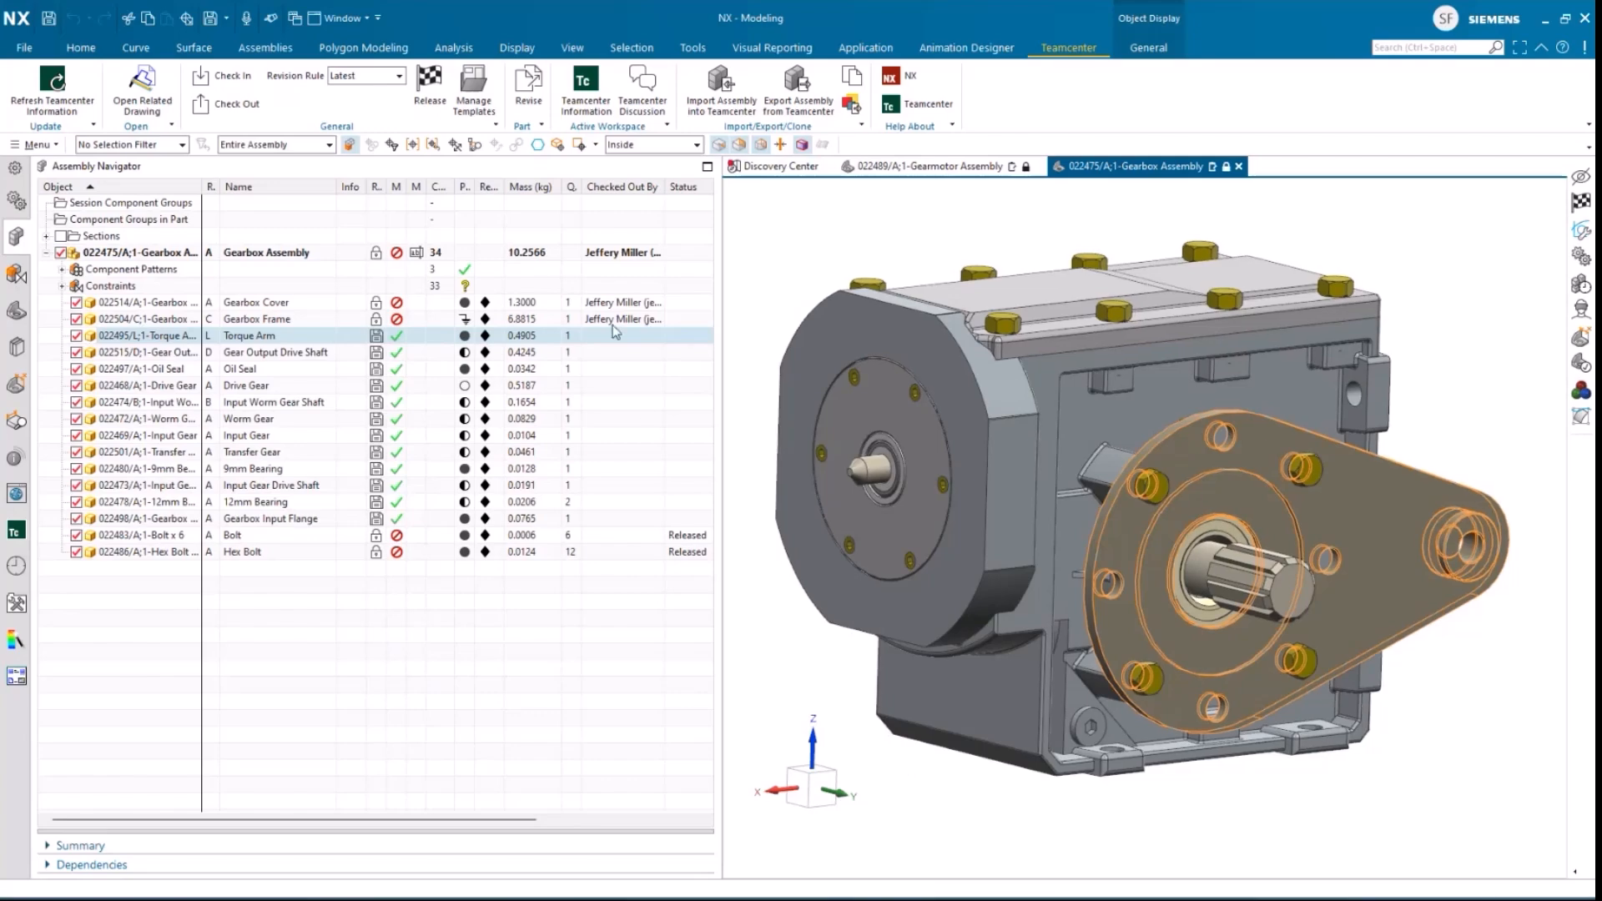
middle_drag(1161, 520, 1342, 714)
right_click(1340, 649)
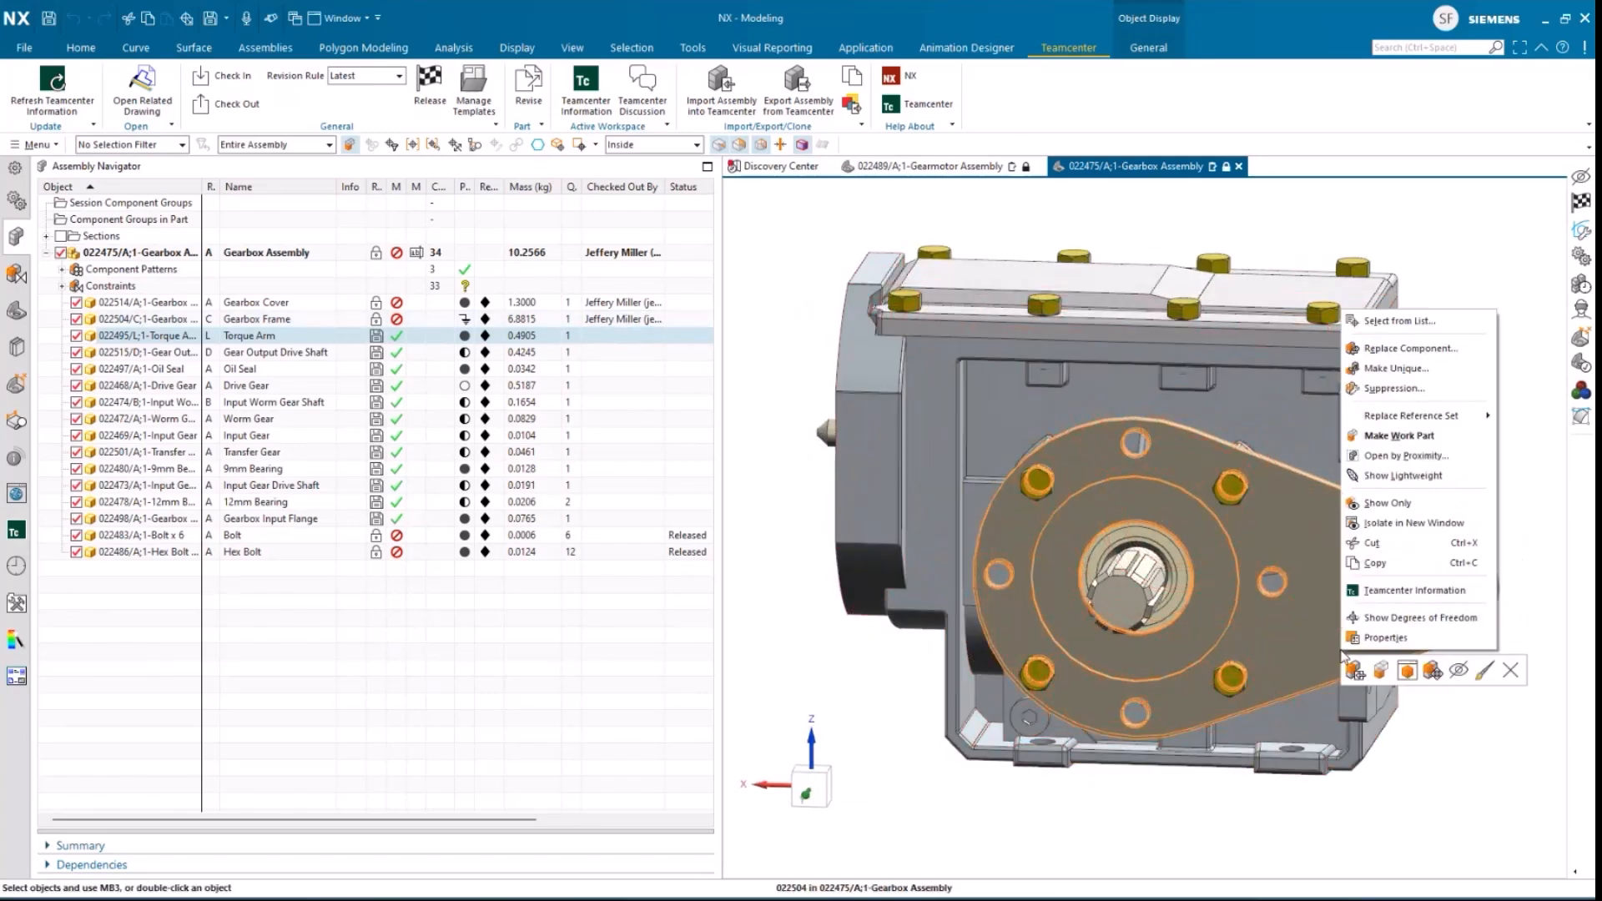
click(1409, 671)
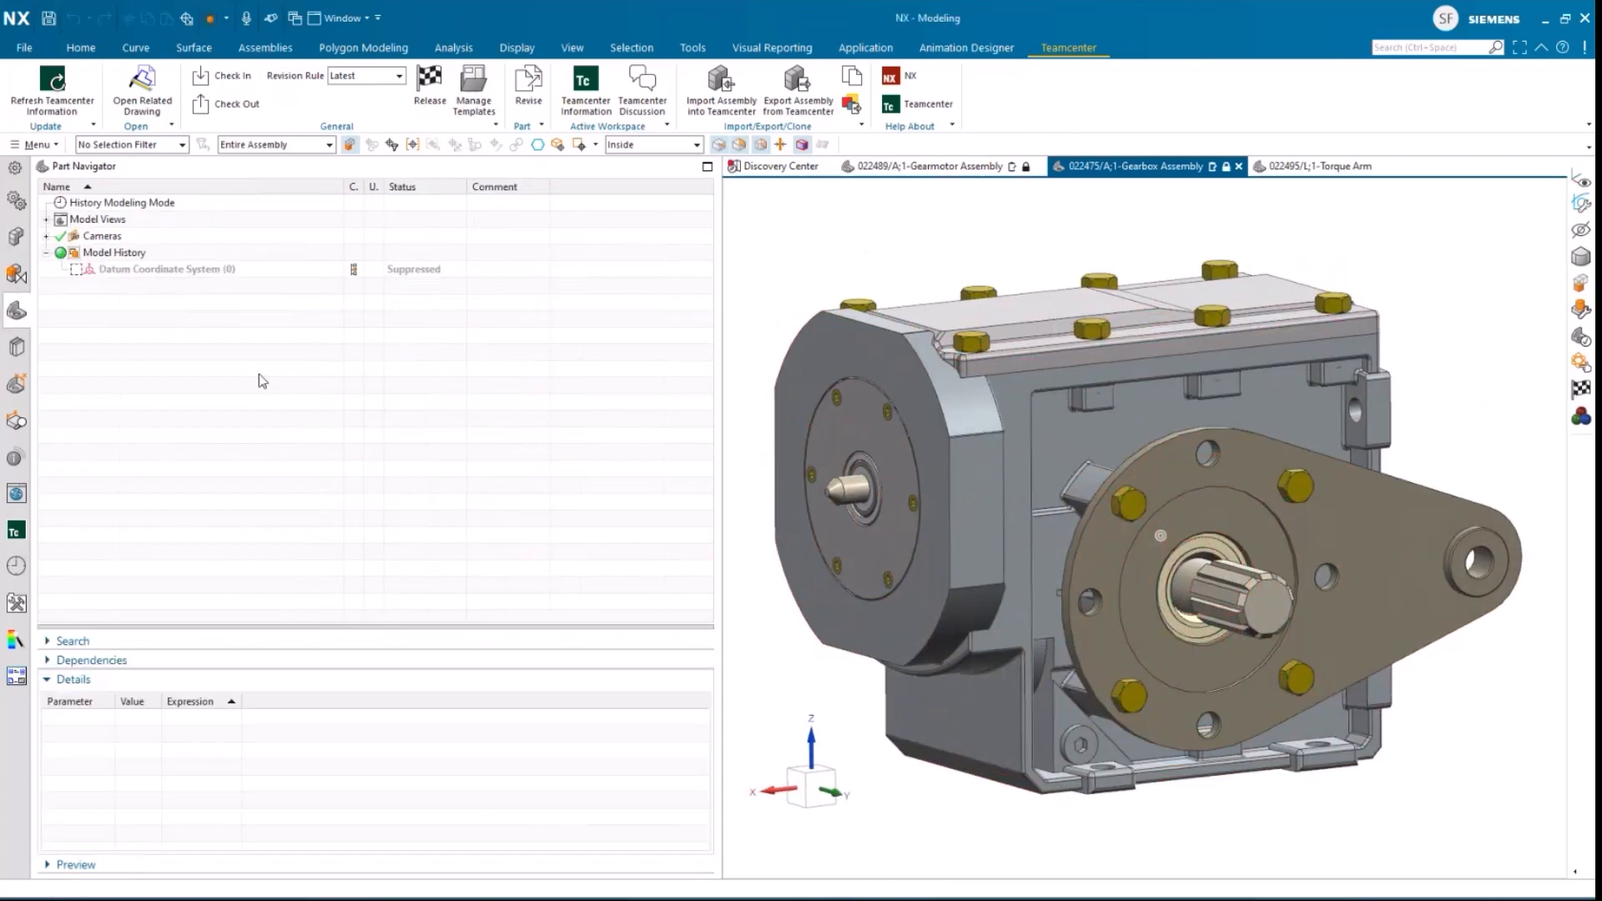
Step: Check the Gearbox Assembly component list and open the reply thread of the Torque Arm discussion in Teamcenter
click(16, 237)
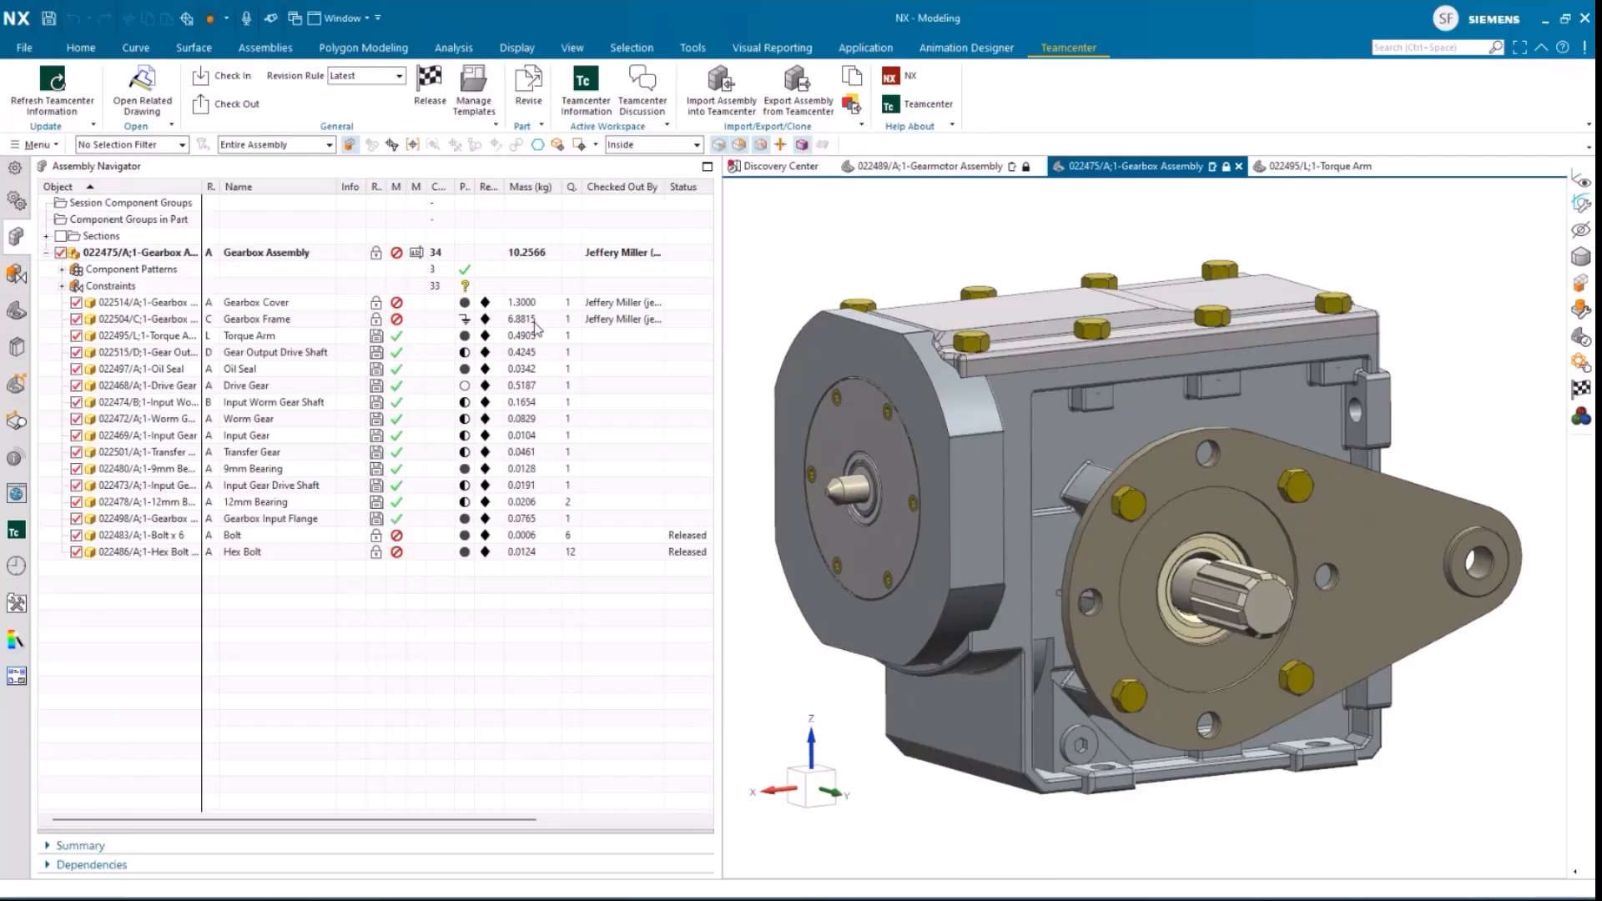
click(15, 534)
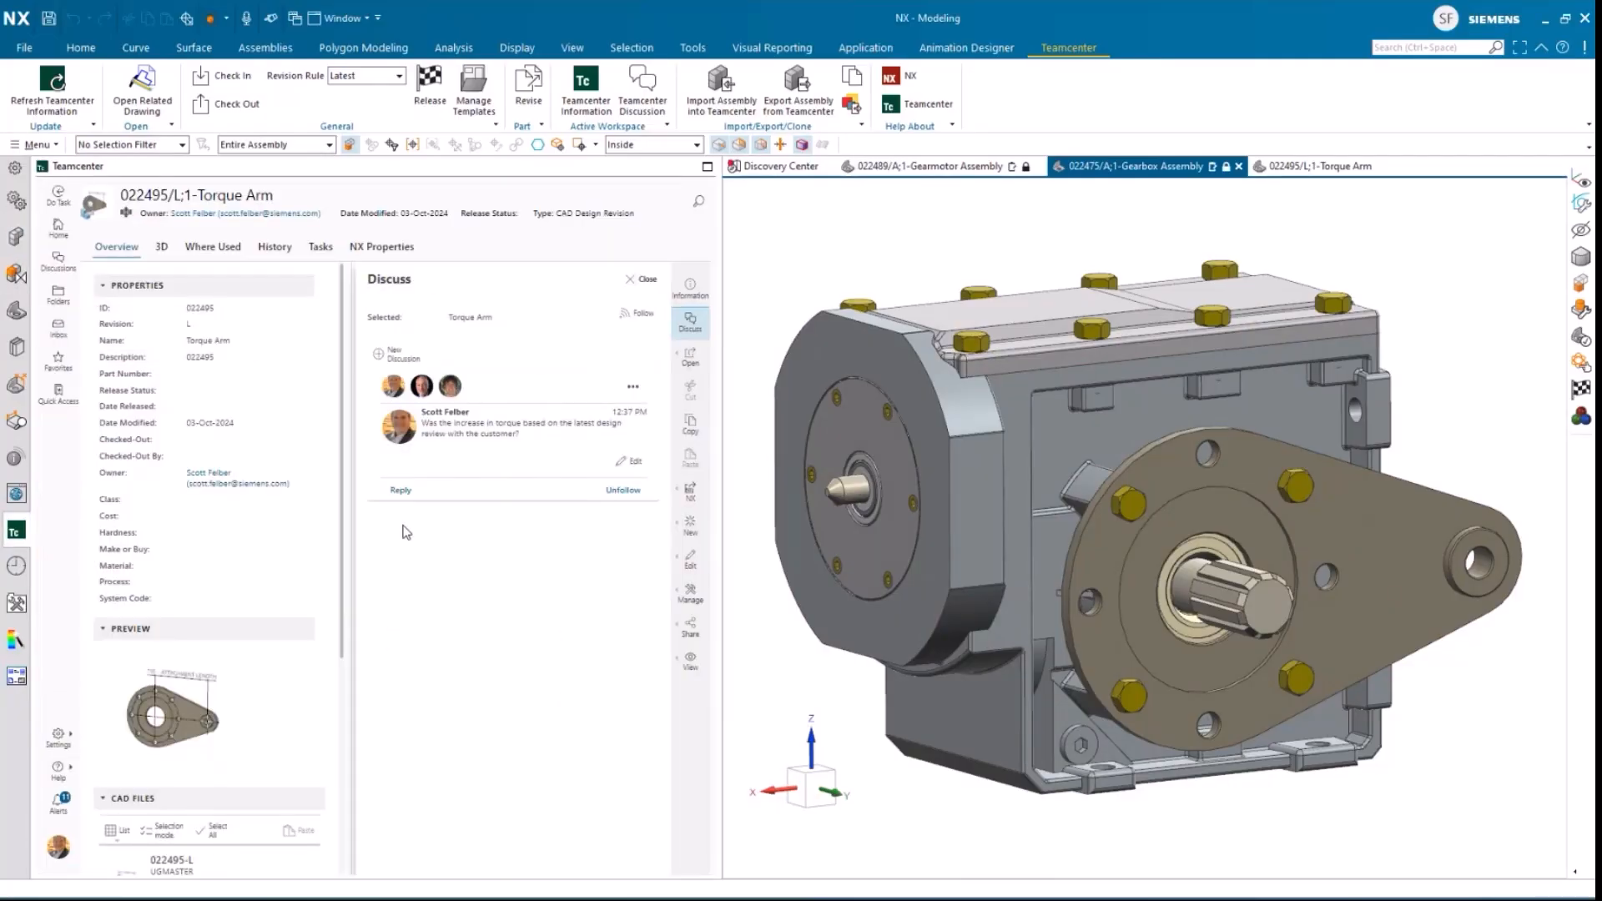
click(402, 491)
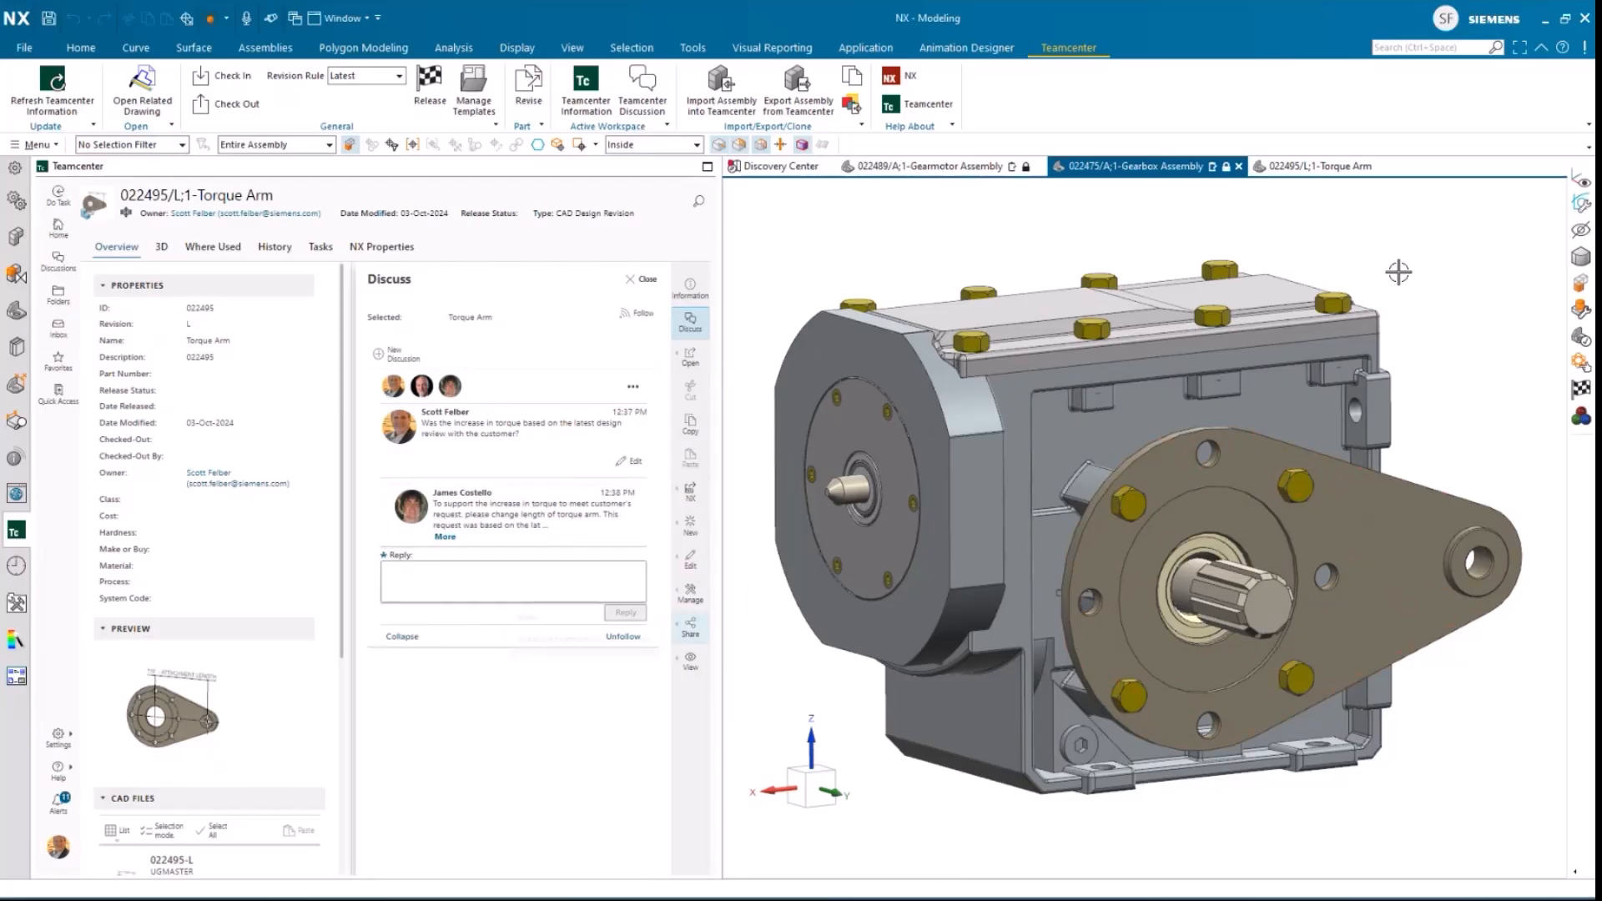
Step: Set the Torque Arm's AttachLen user expression to 150 mm and save the part
click(1343, 168)
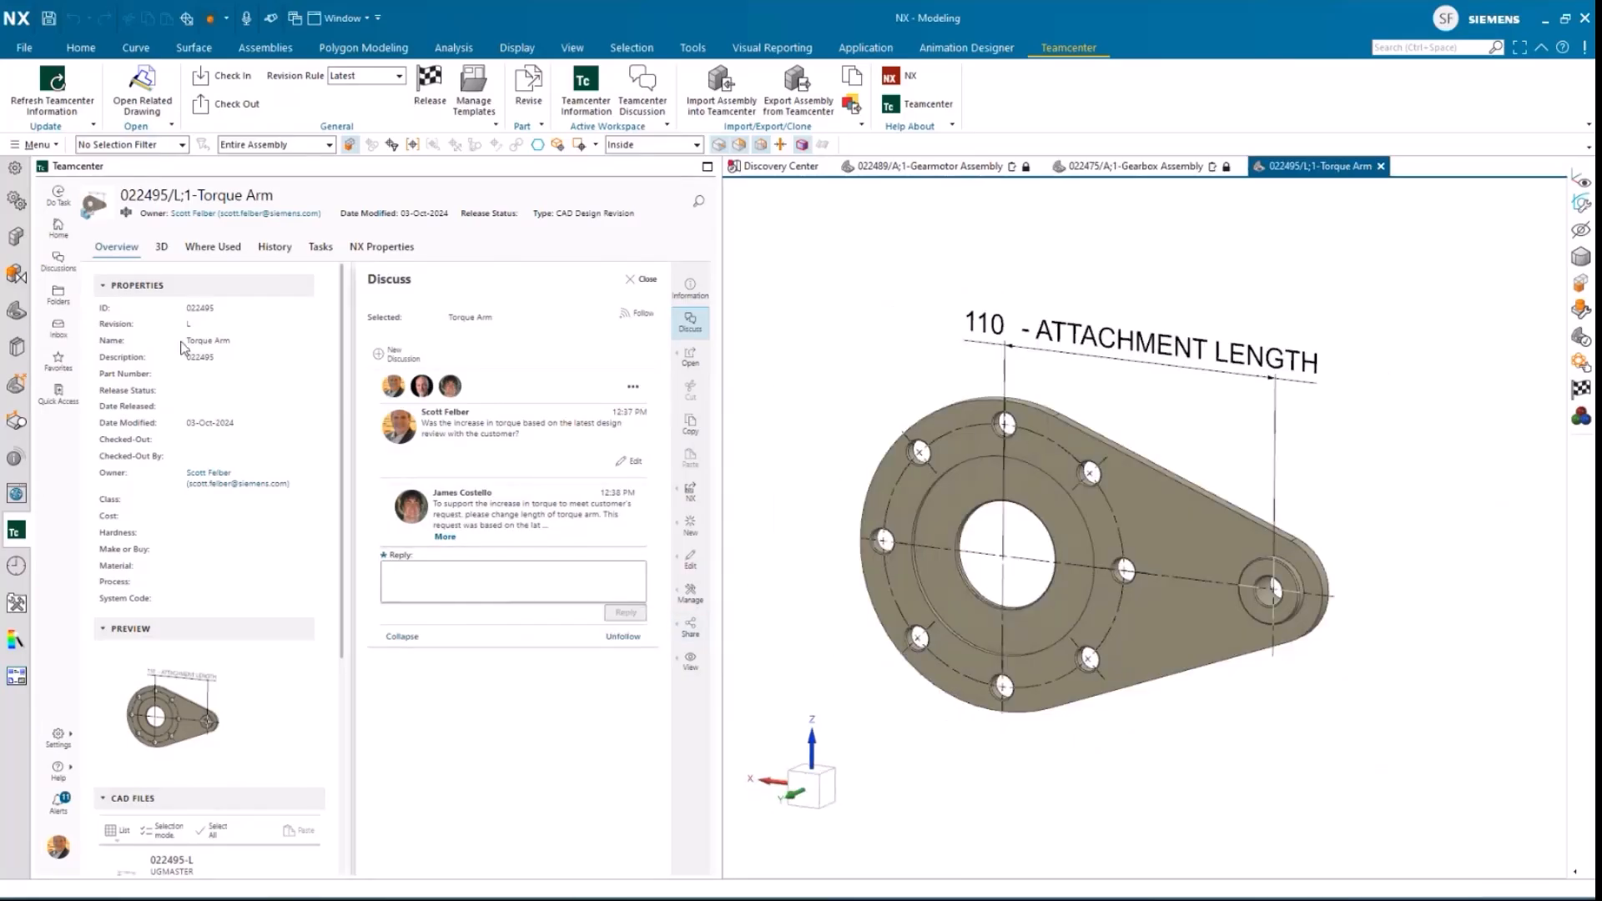
click(16, 310)
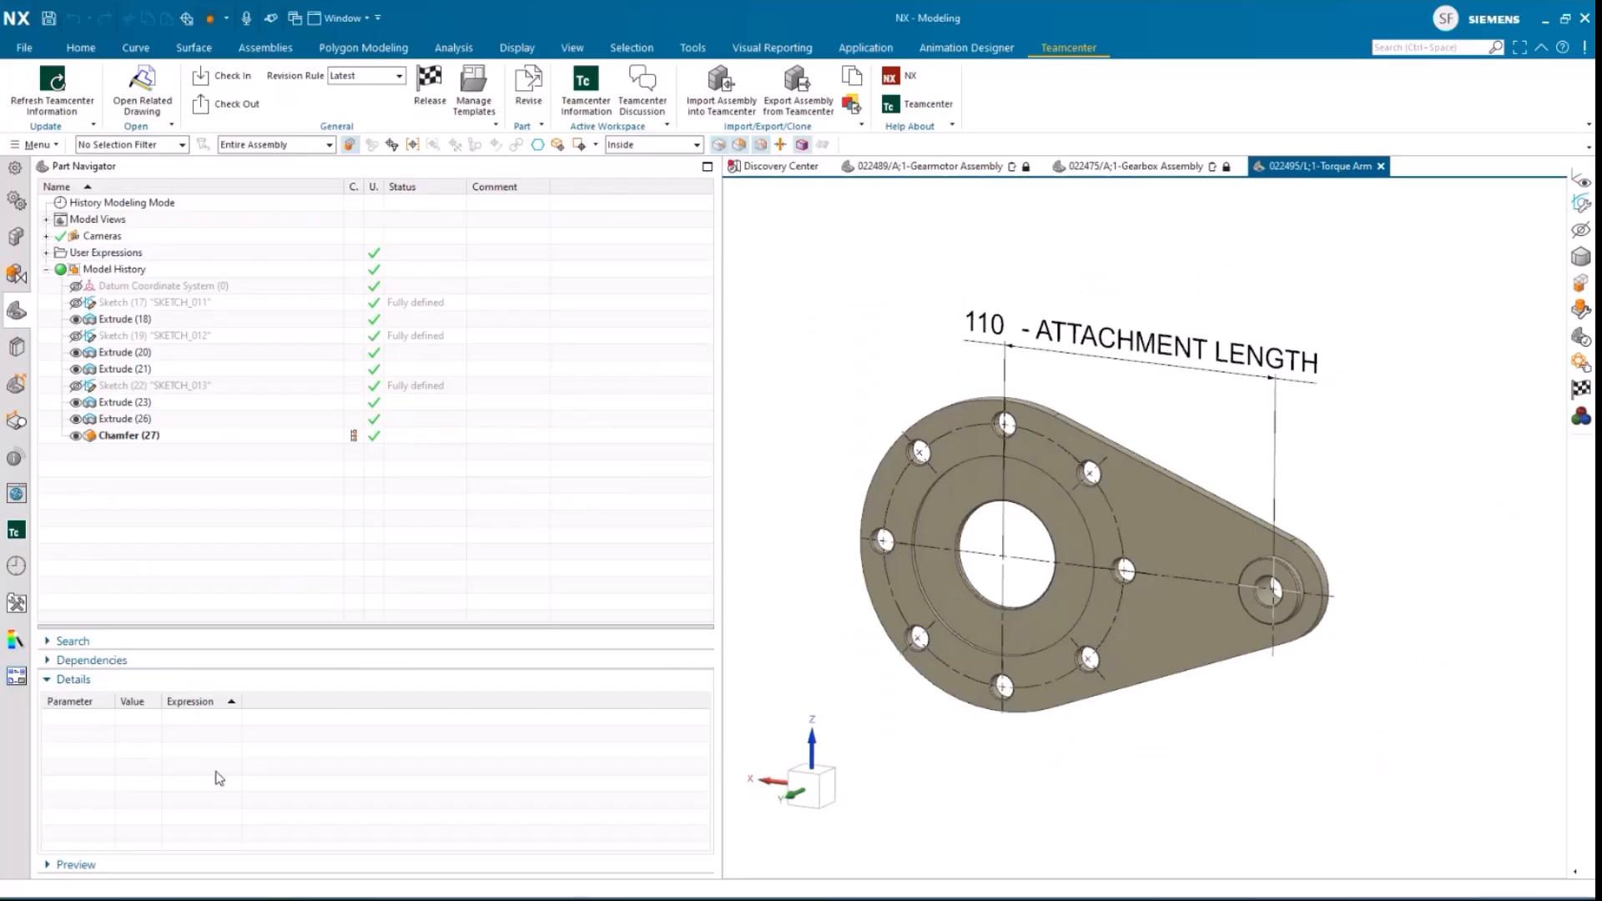
click(47, 253)
click(140, 271)
click(147, 269)
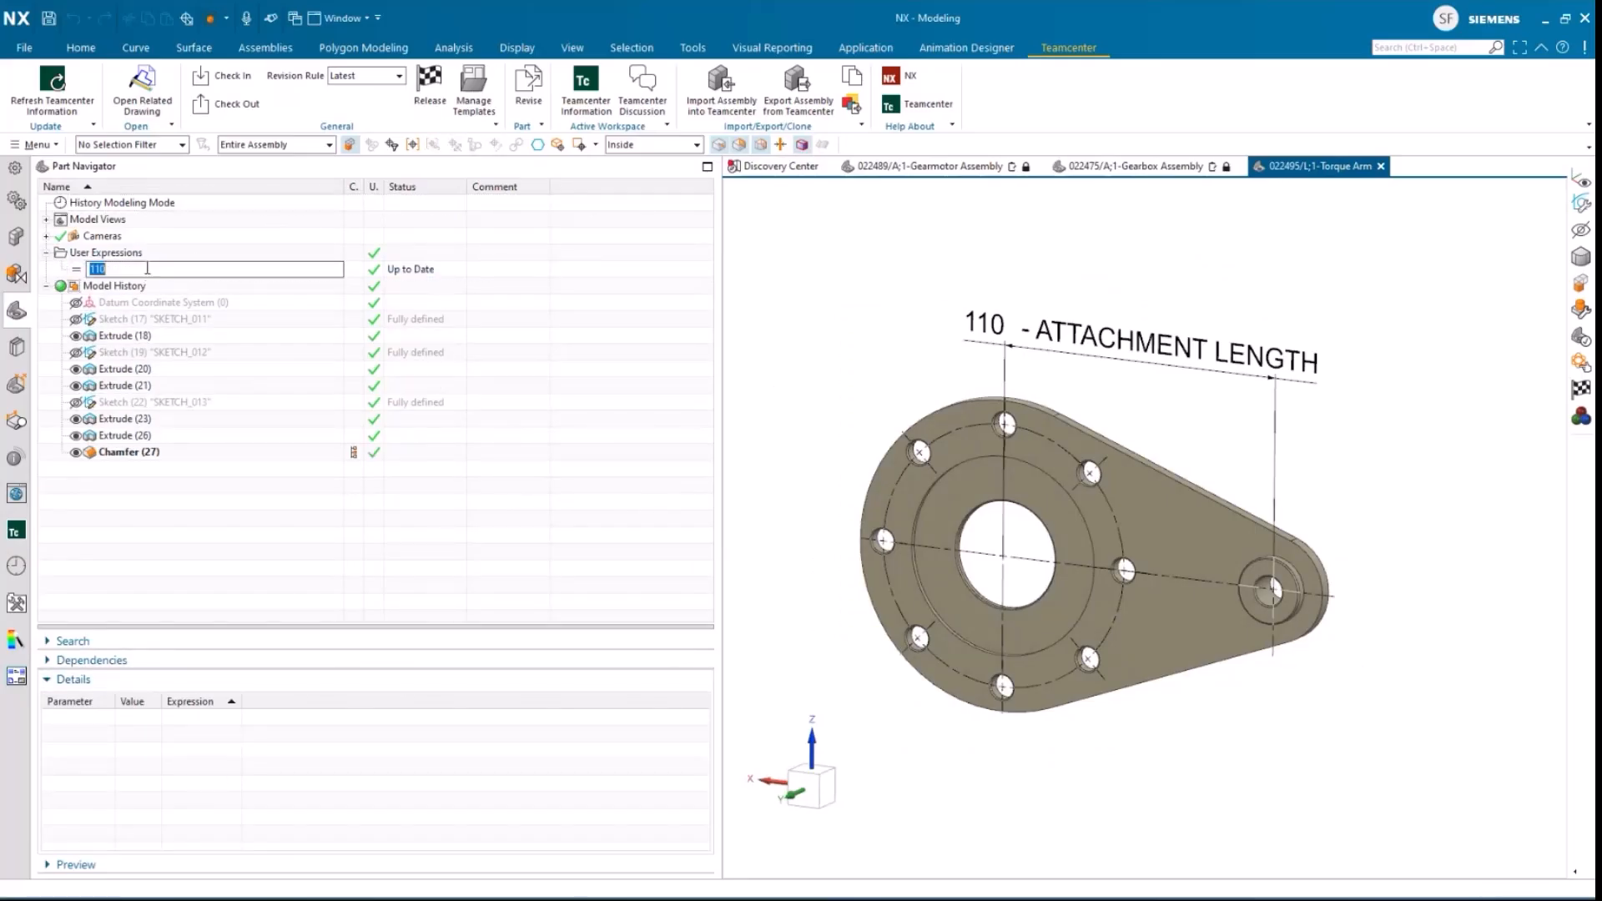
text(150)
key(Return)
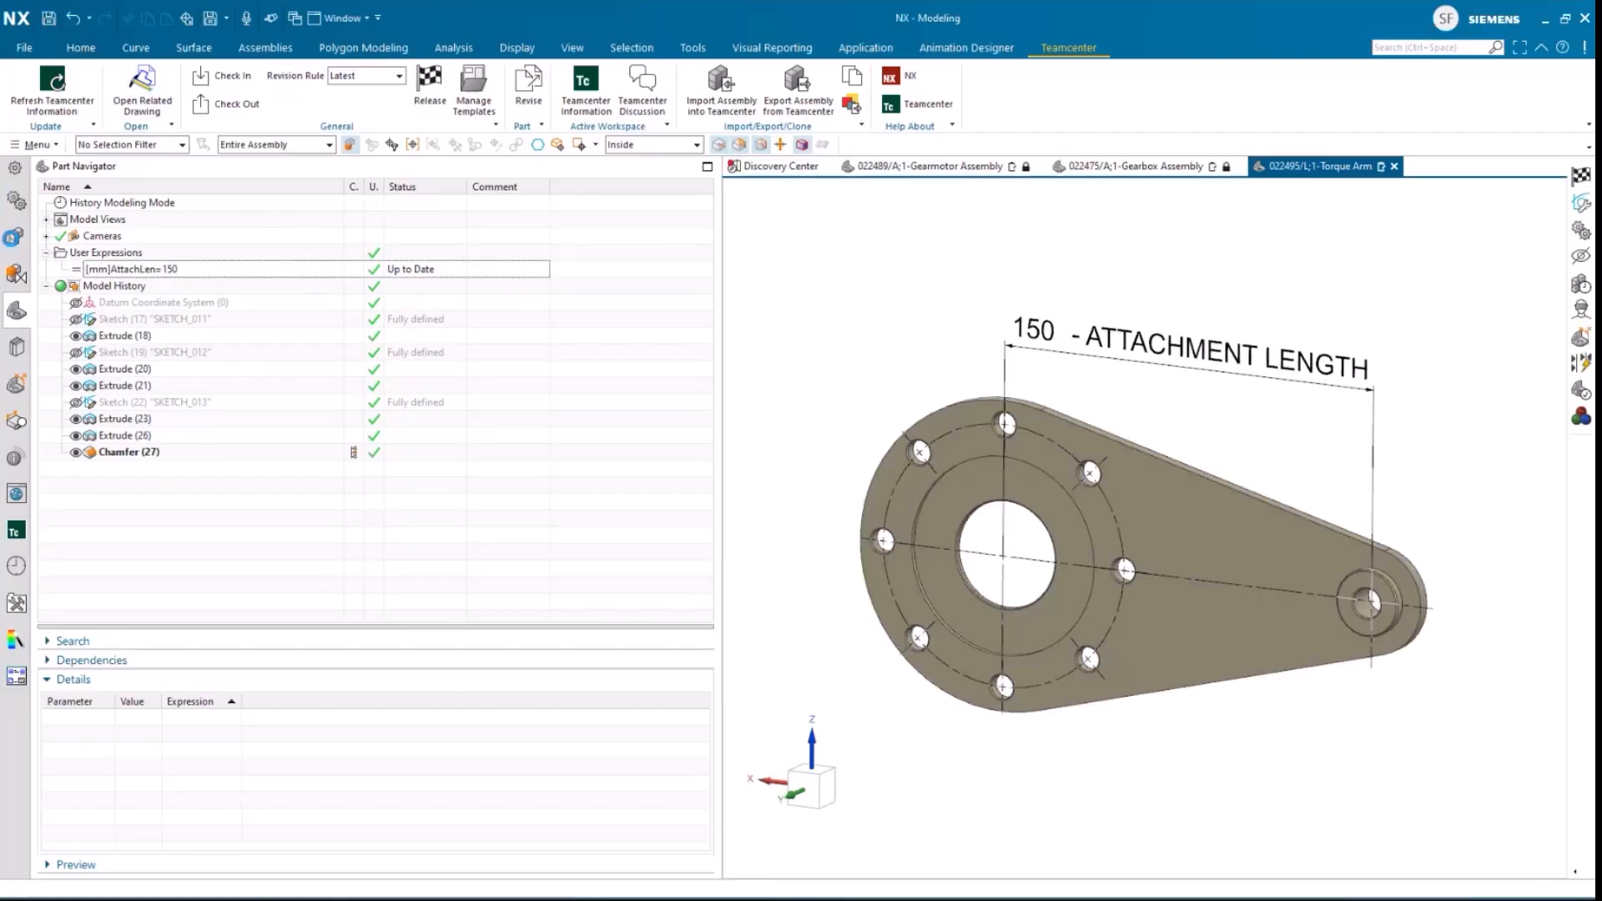
key(ctrl+s)
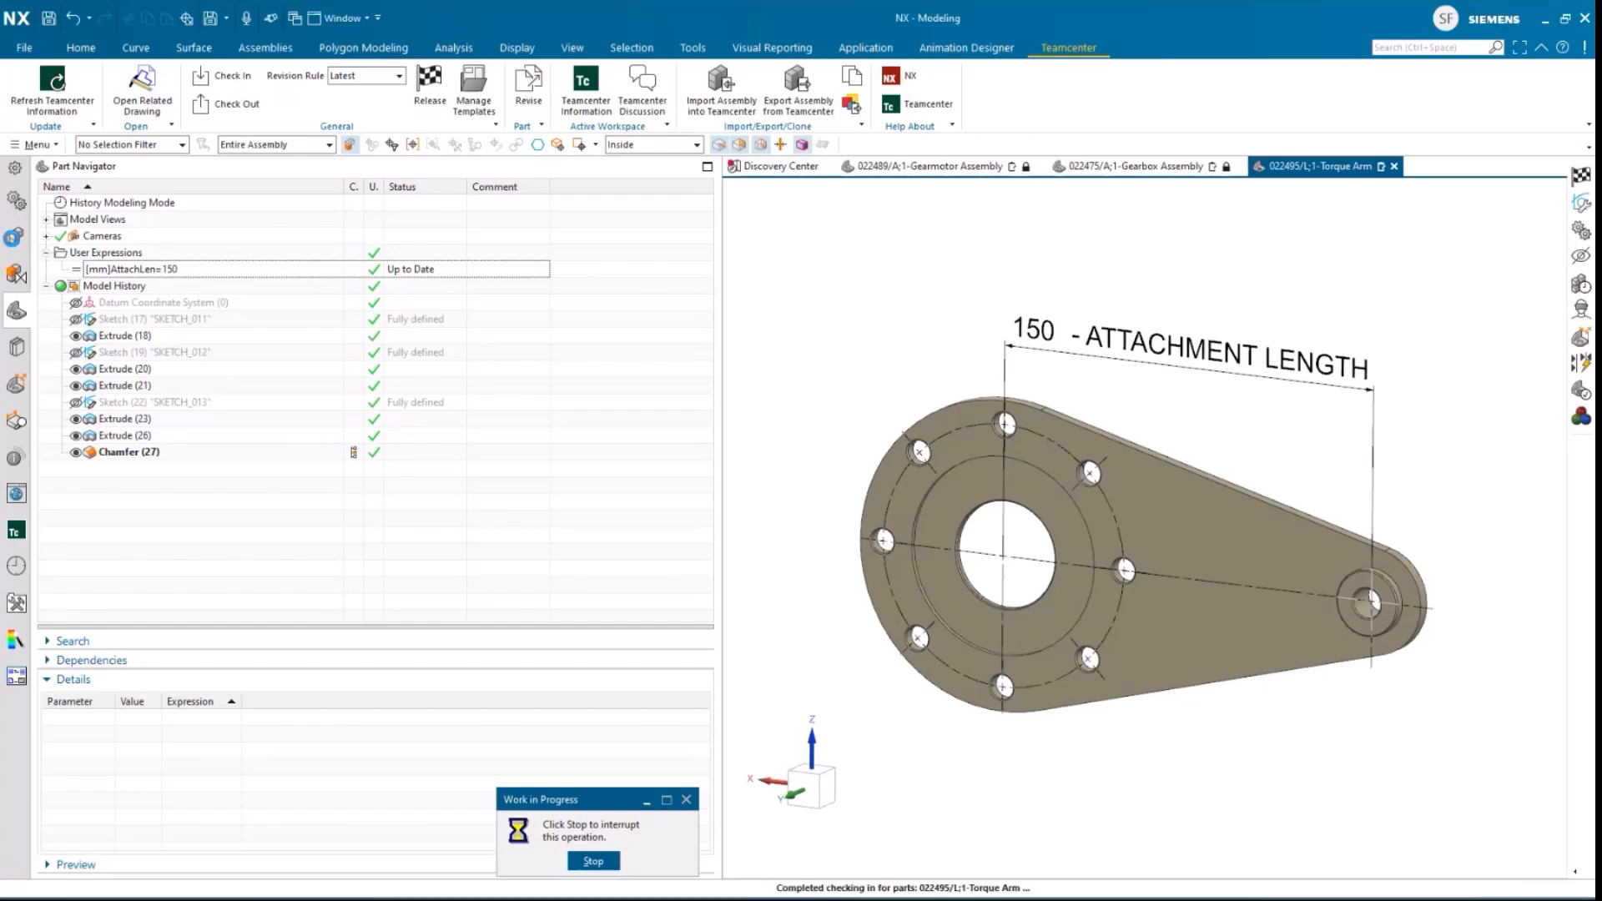
Step: Select the Torque Arm revision L in the Assembly Navigator and release it
click(15, 239)
click(138, 252)
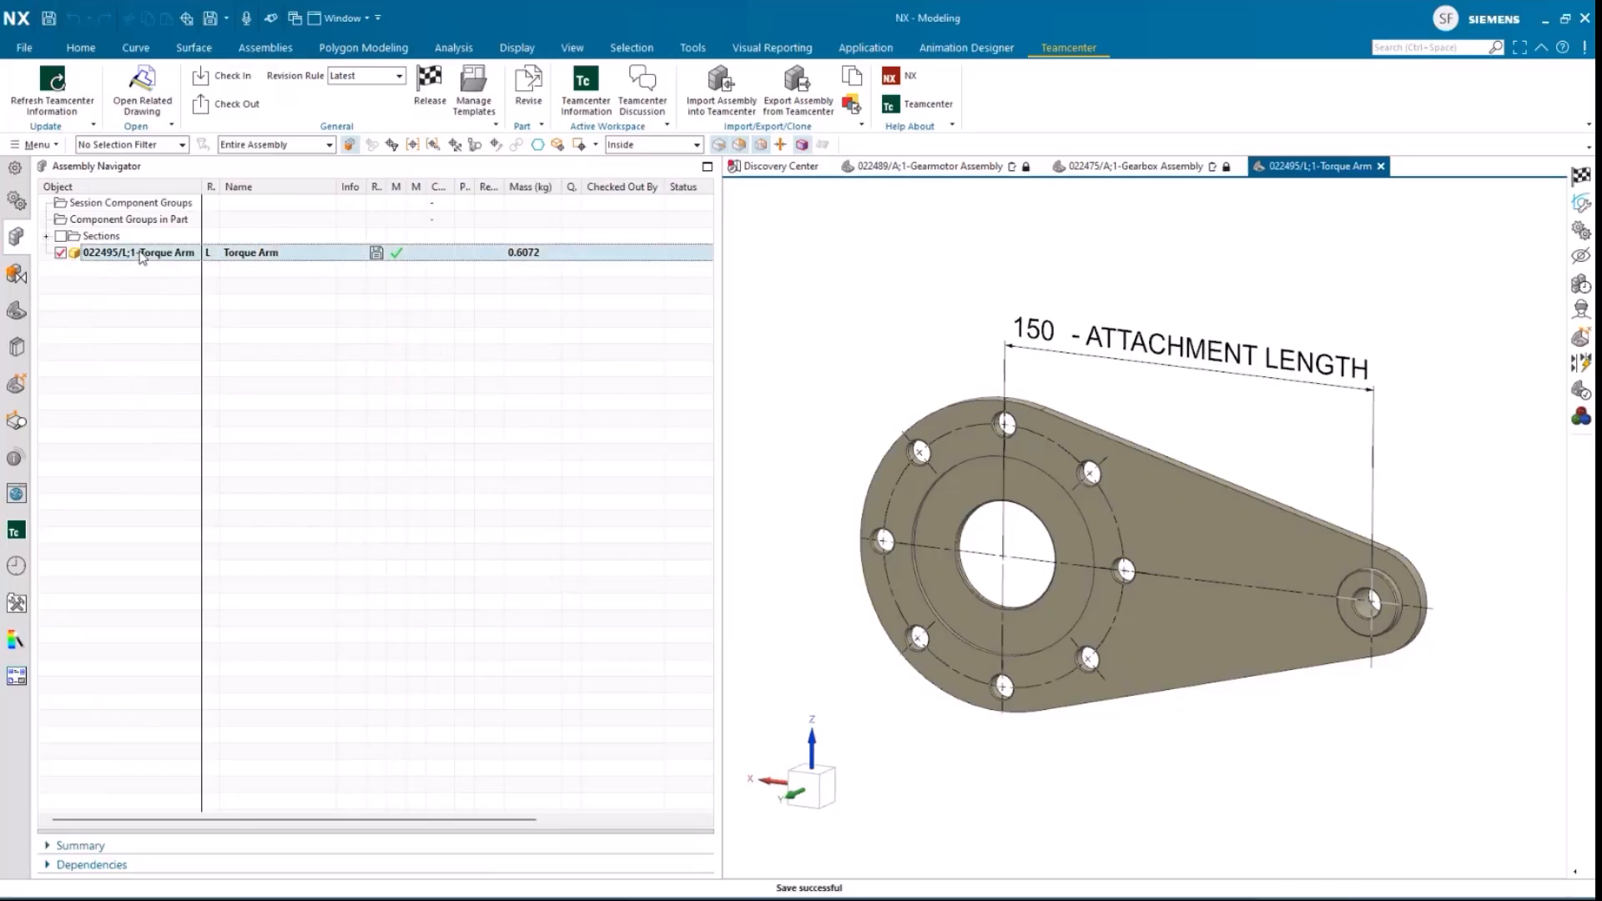
click(420, 102)
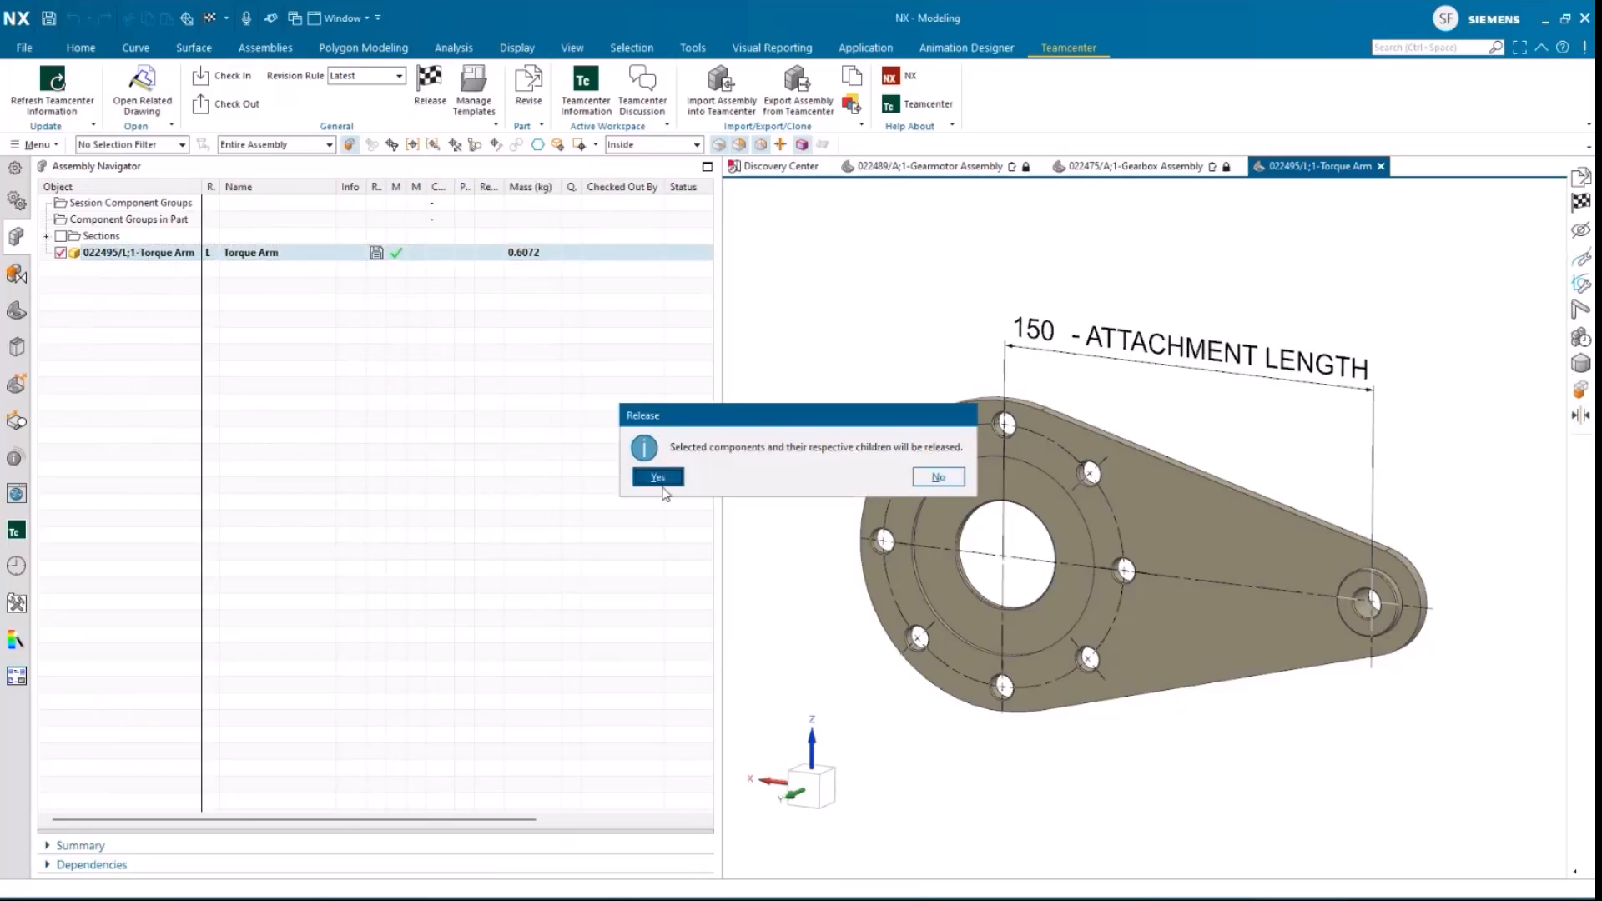
click(659, 478)
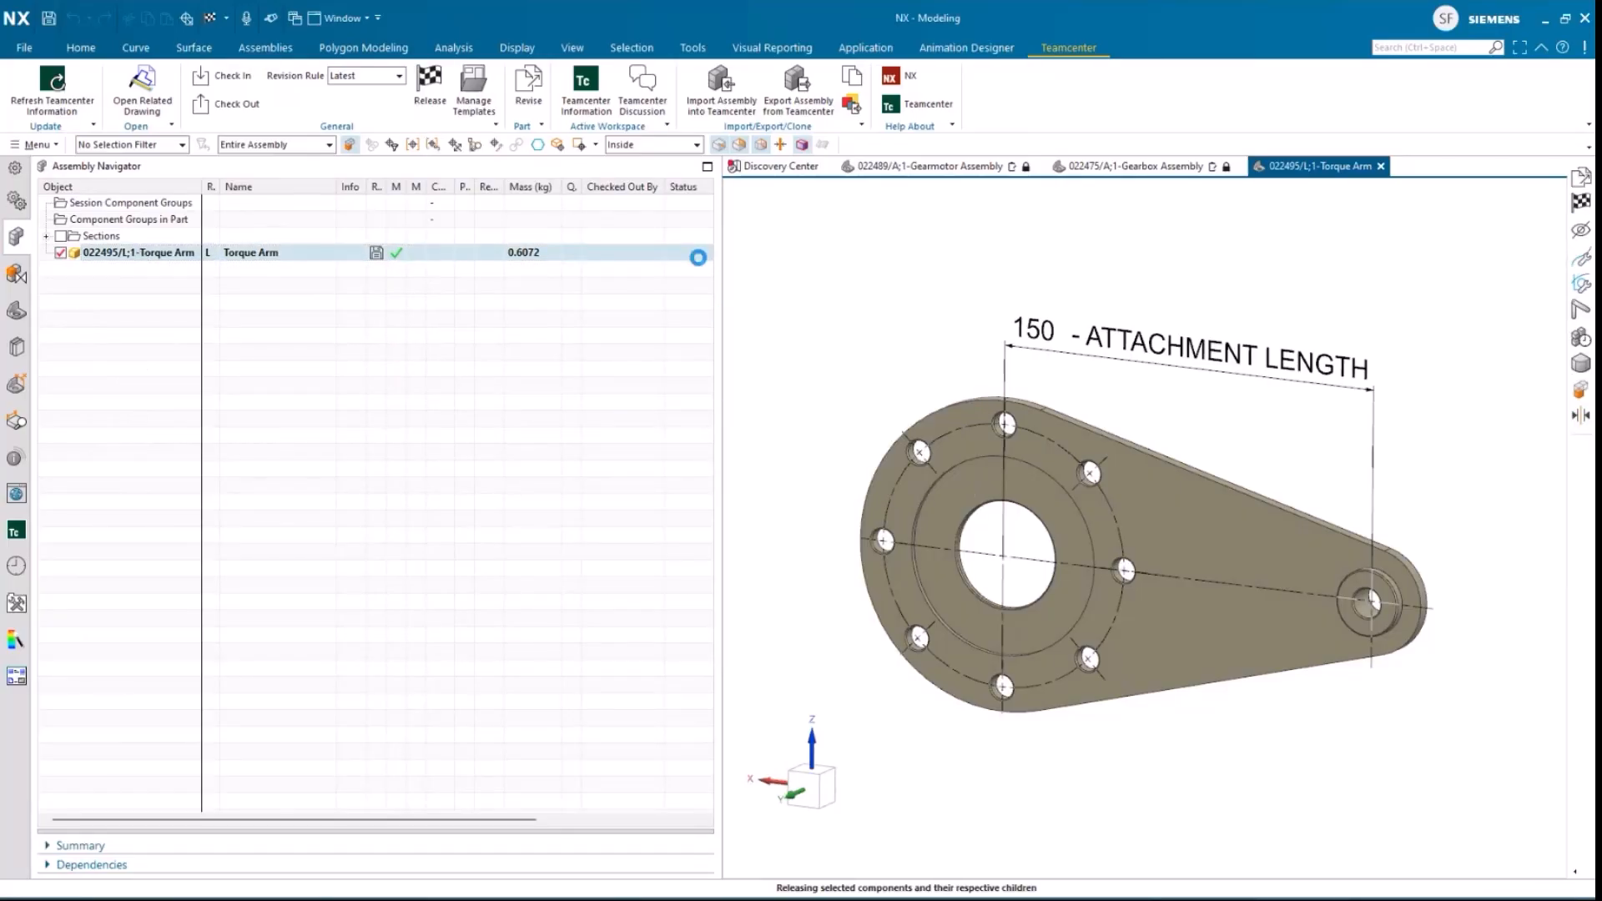
Step: Open the assigned "Increase Torque Arm Length" task, comment "The torque arm has been updated to customer design specifications." and complete it
click(18, 534)
click(58, 228)
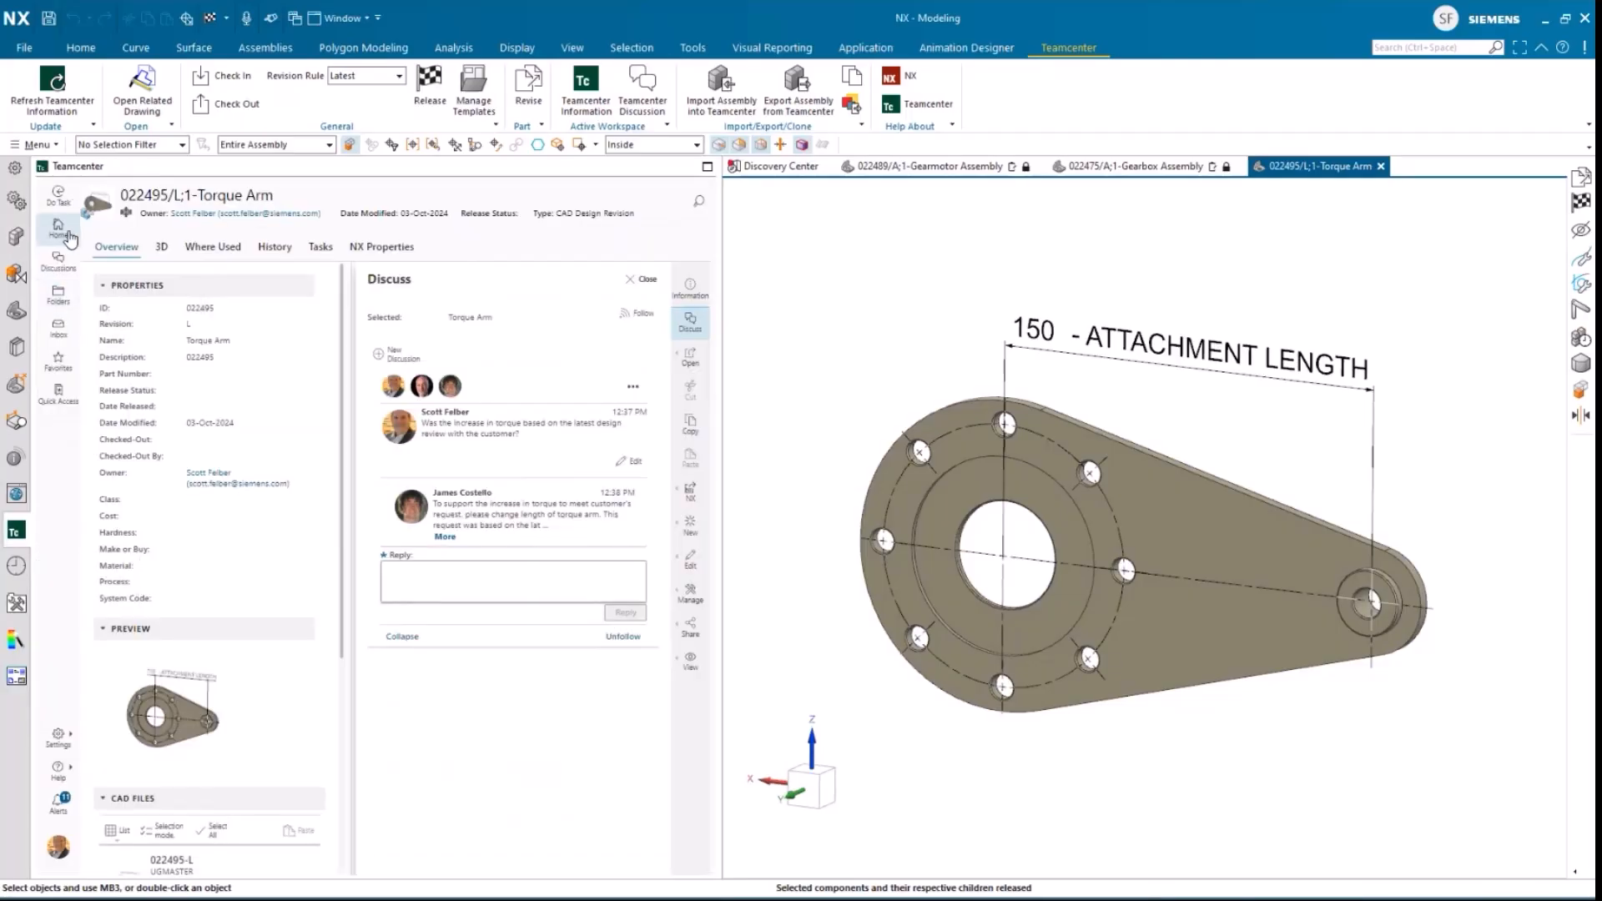
click(707, 166)
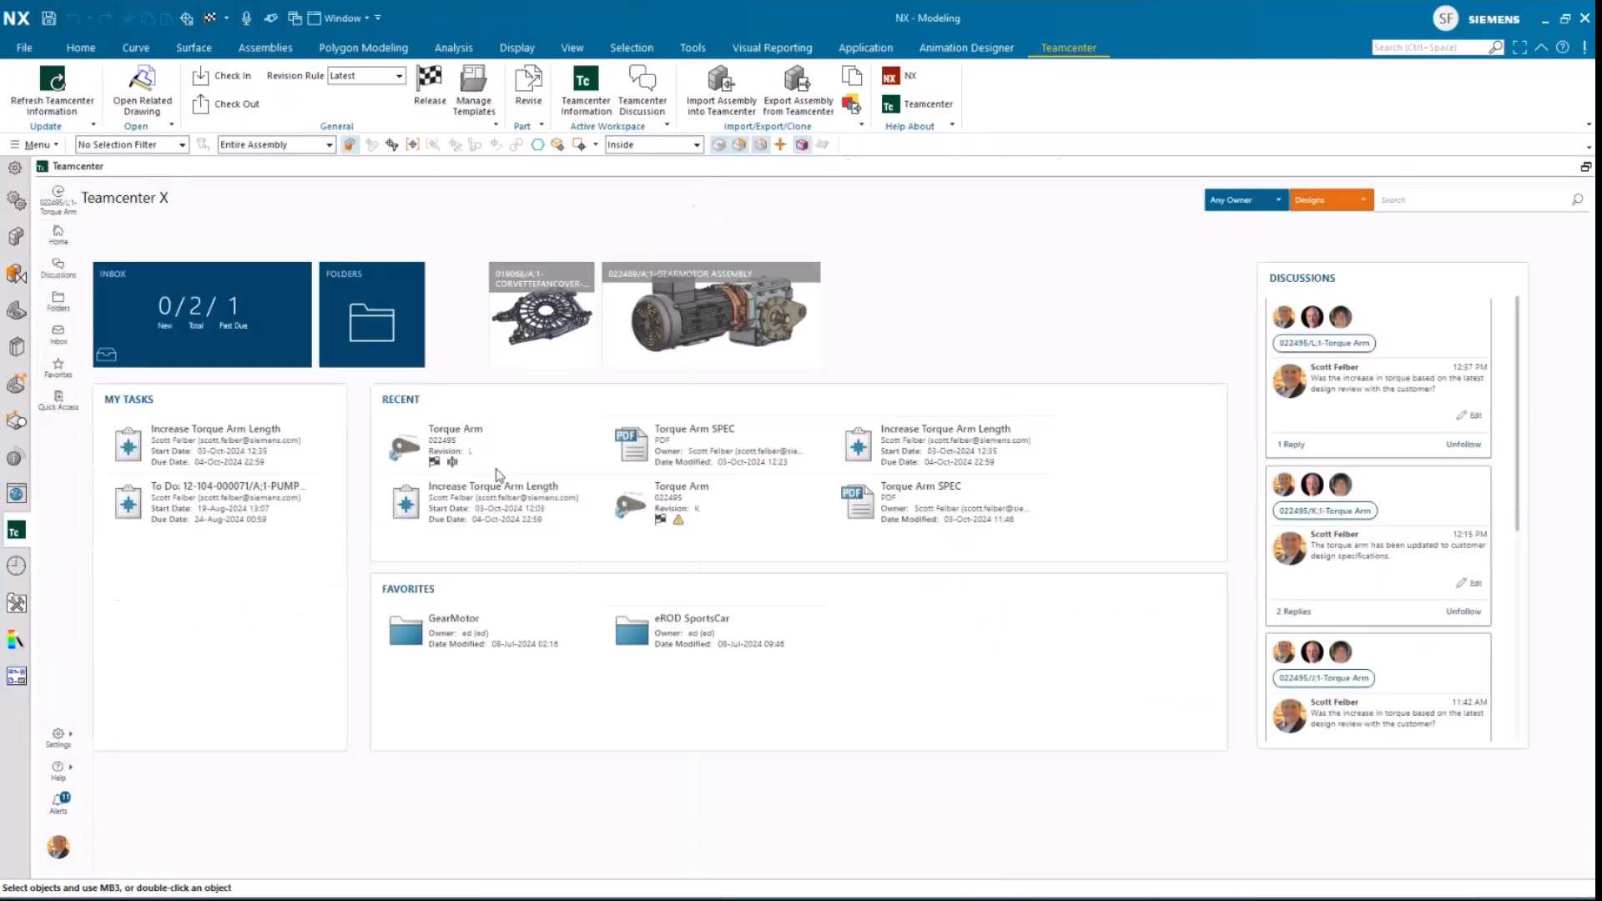
click(276, 444)
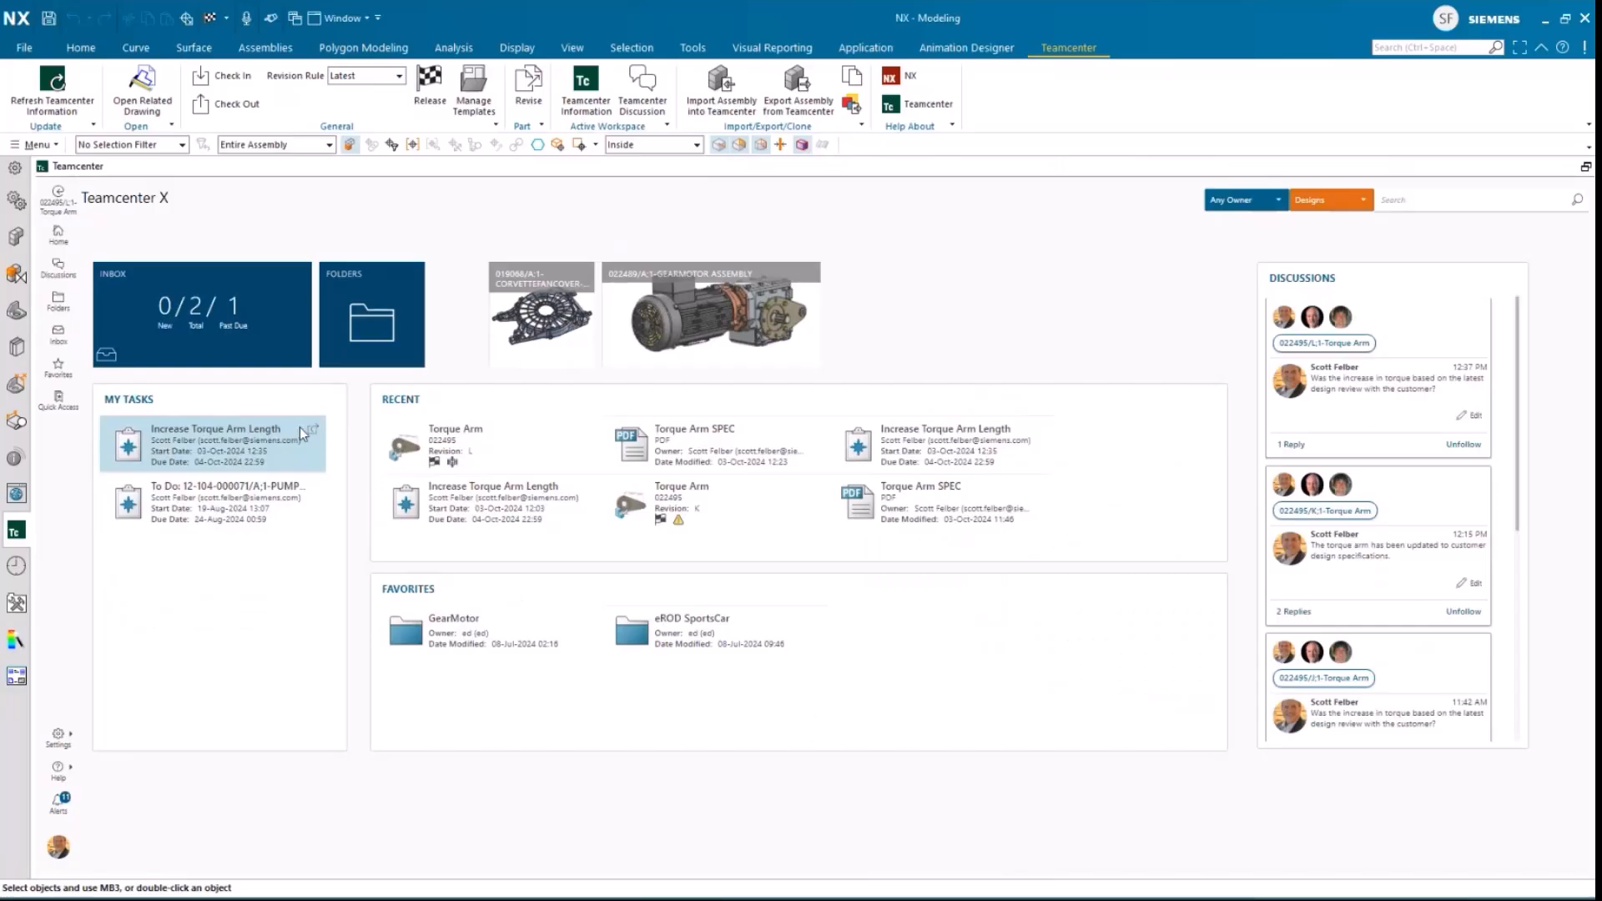
click(315, 434)
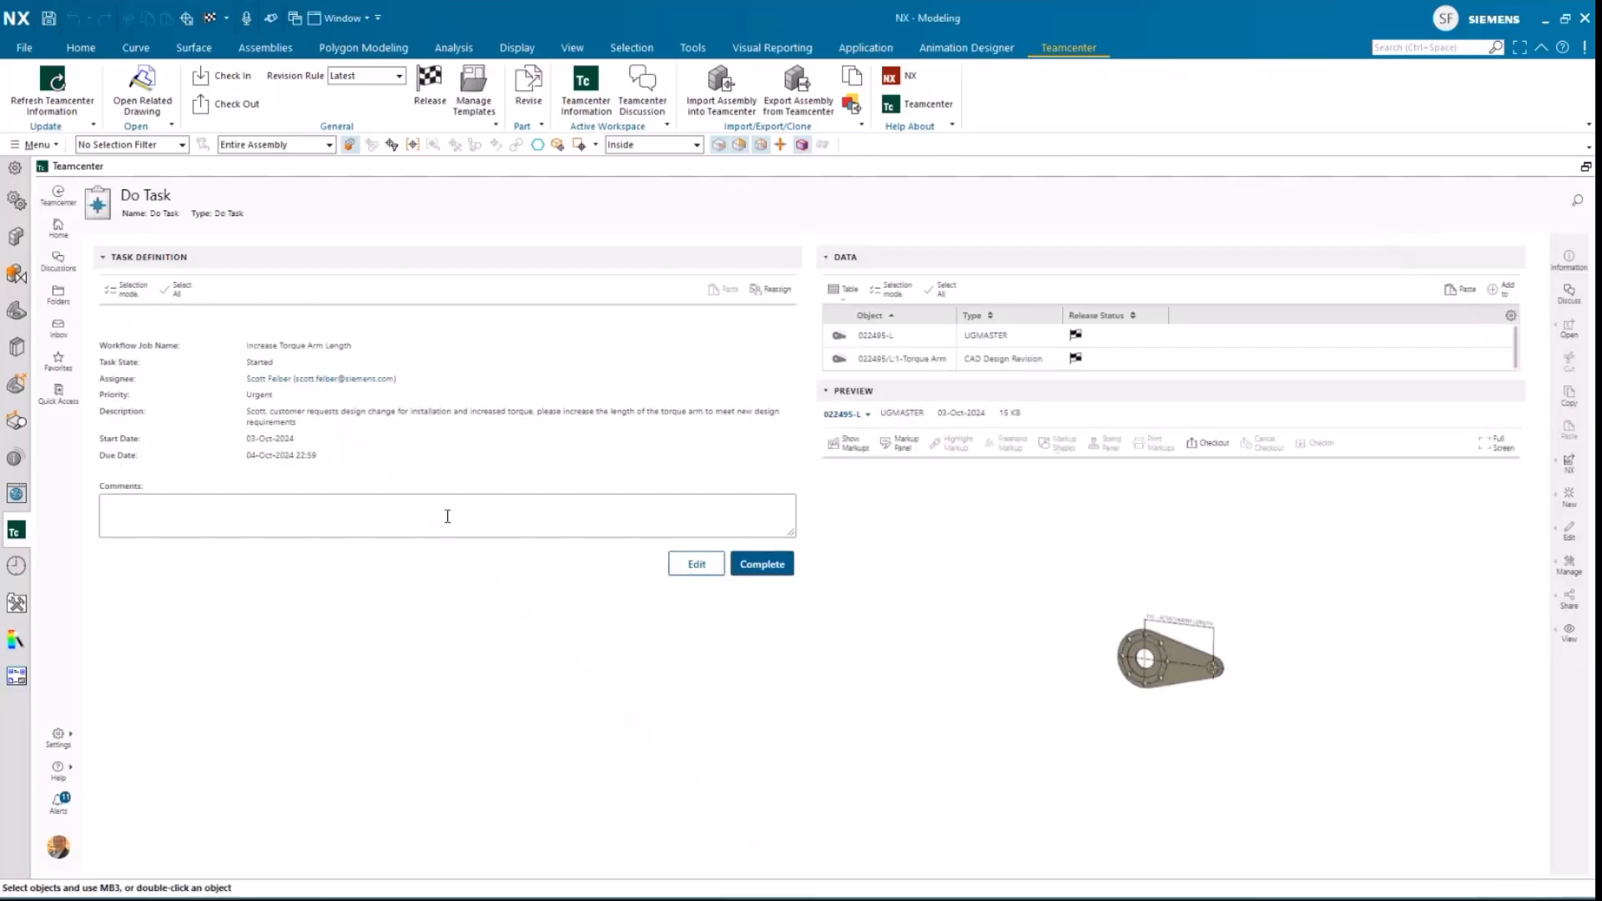
click(453, 517)
key(ctrl+v)
click(768, 569)
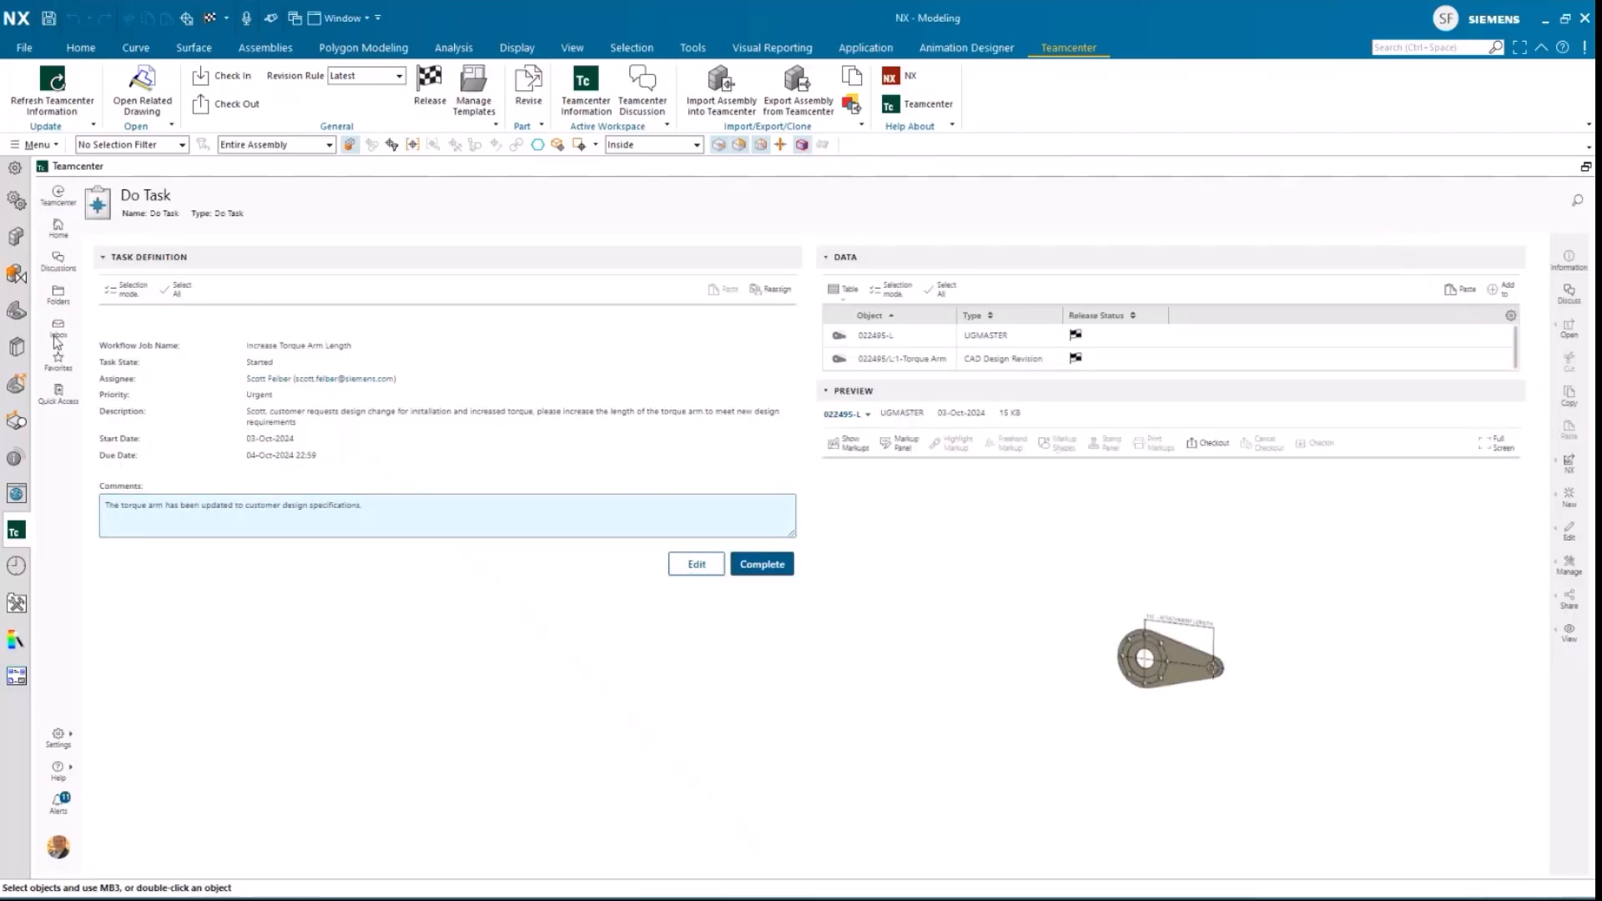
Step: Reply in the newest Torque Arm discussion that the task is complete, the design is updated and the analysis has been performed to validate the torque increase
click(58, 336)
click(56, 261)
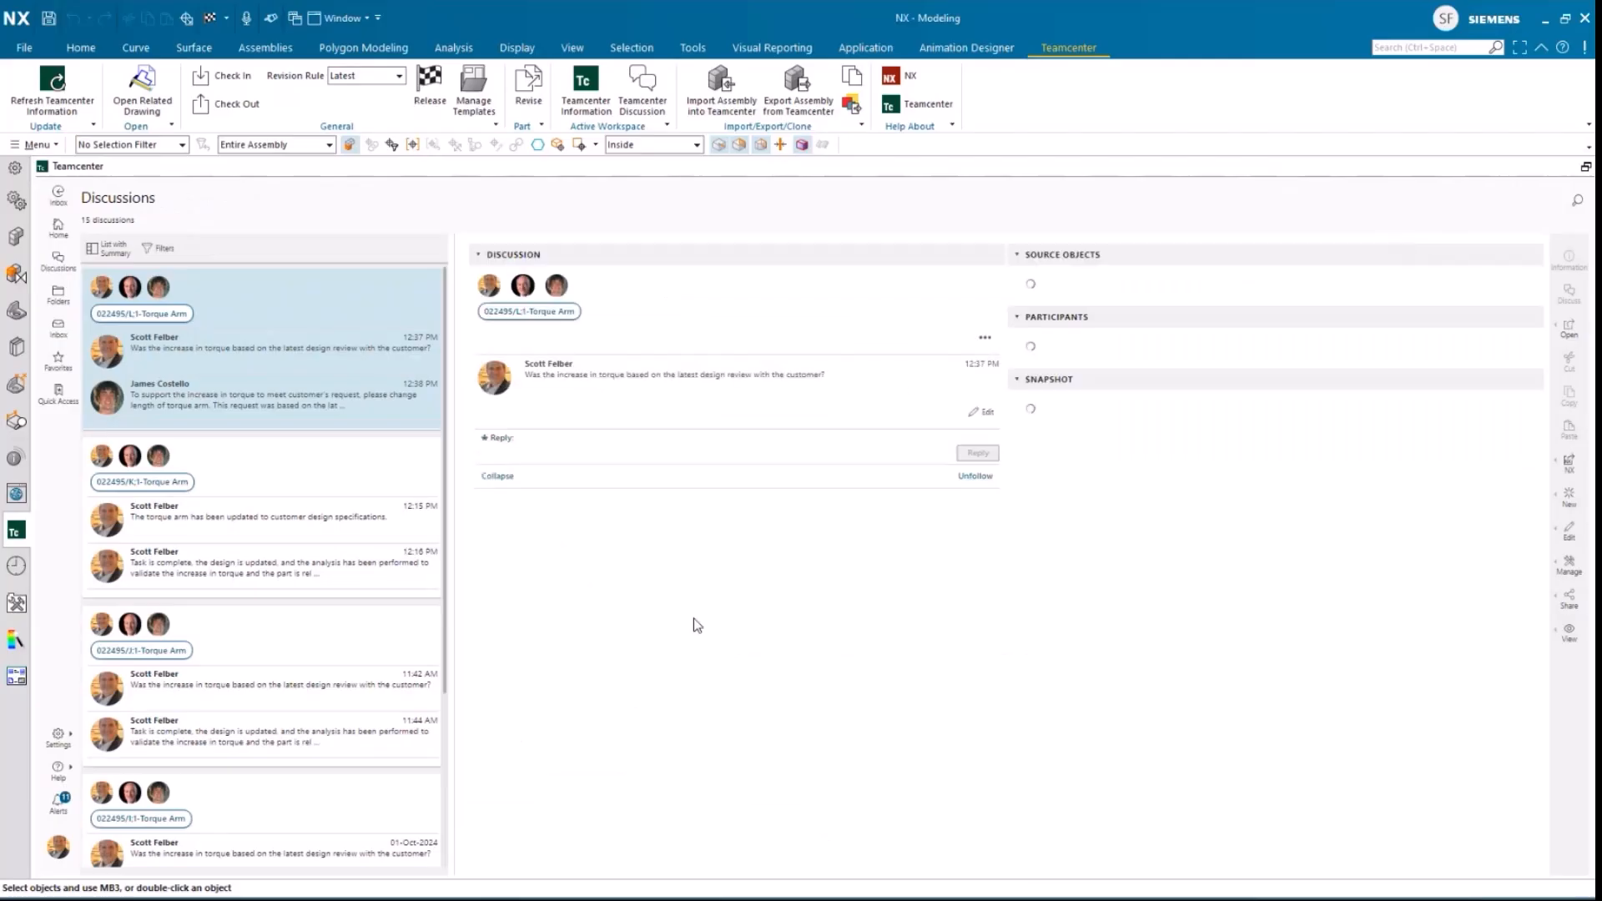
click(644, 532)
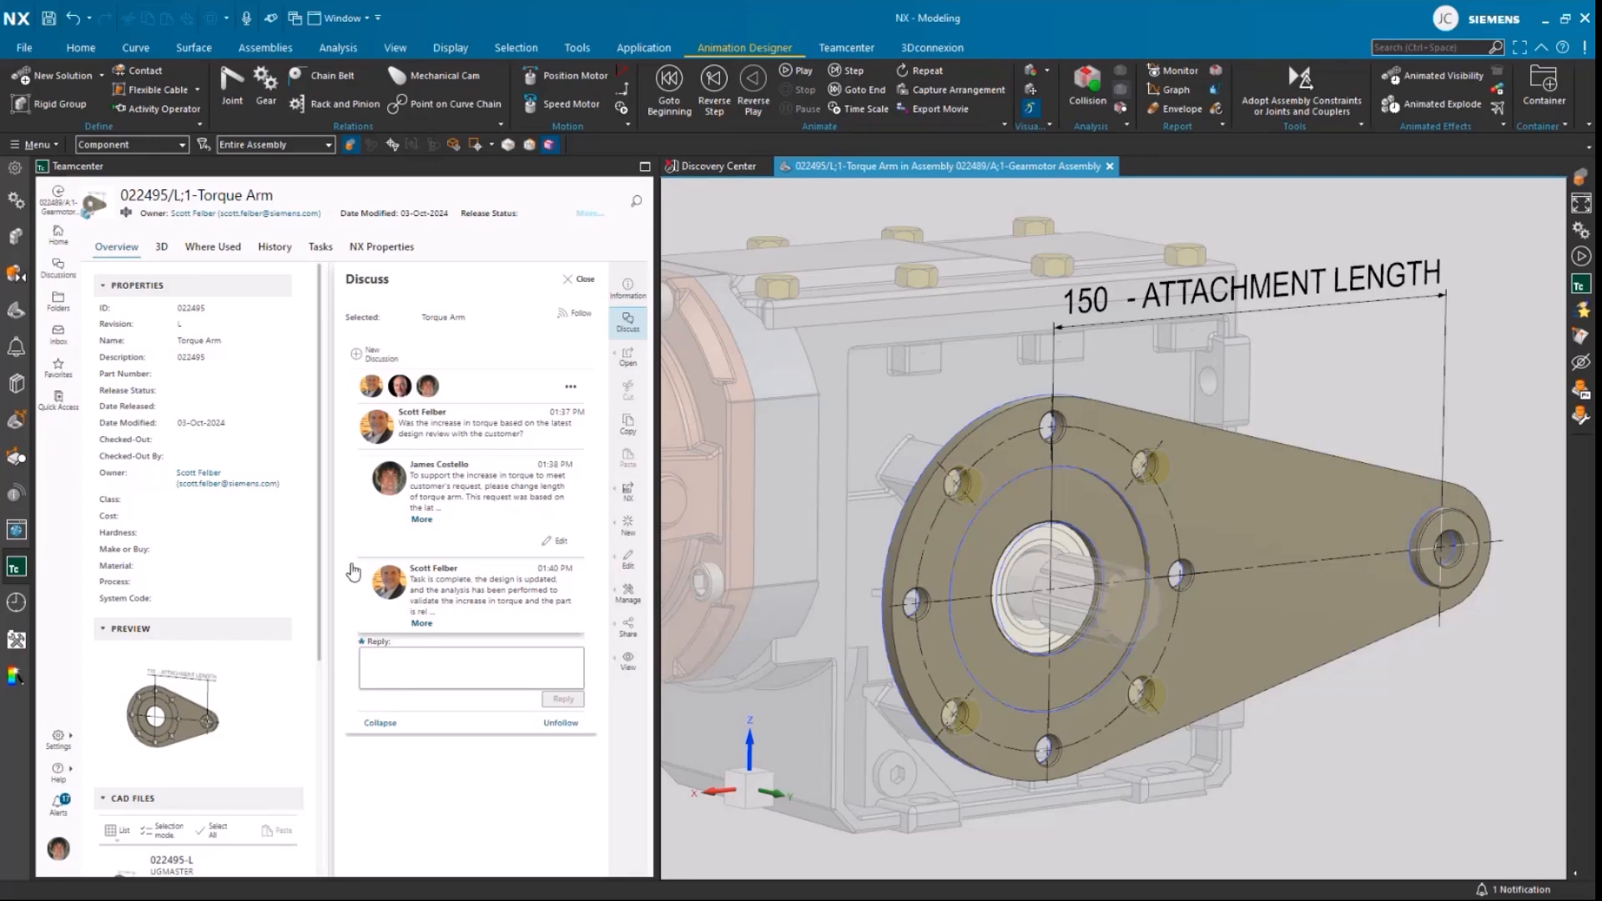
Step: Check the Torque Arm's release status in the Gearmotor Assembly's component structure
click(14, 236)
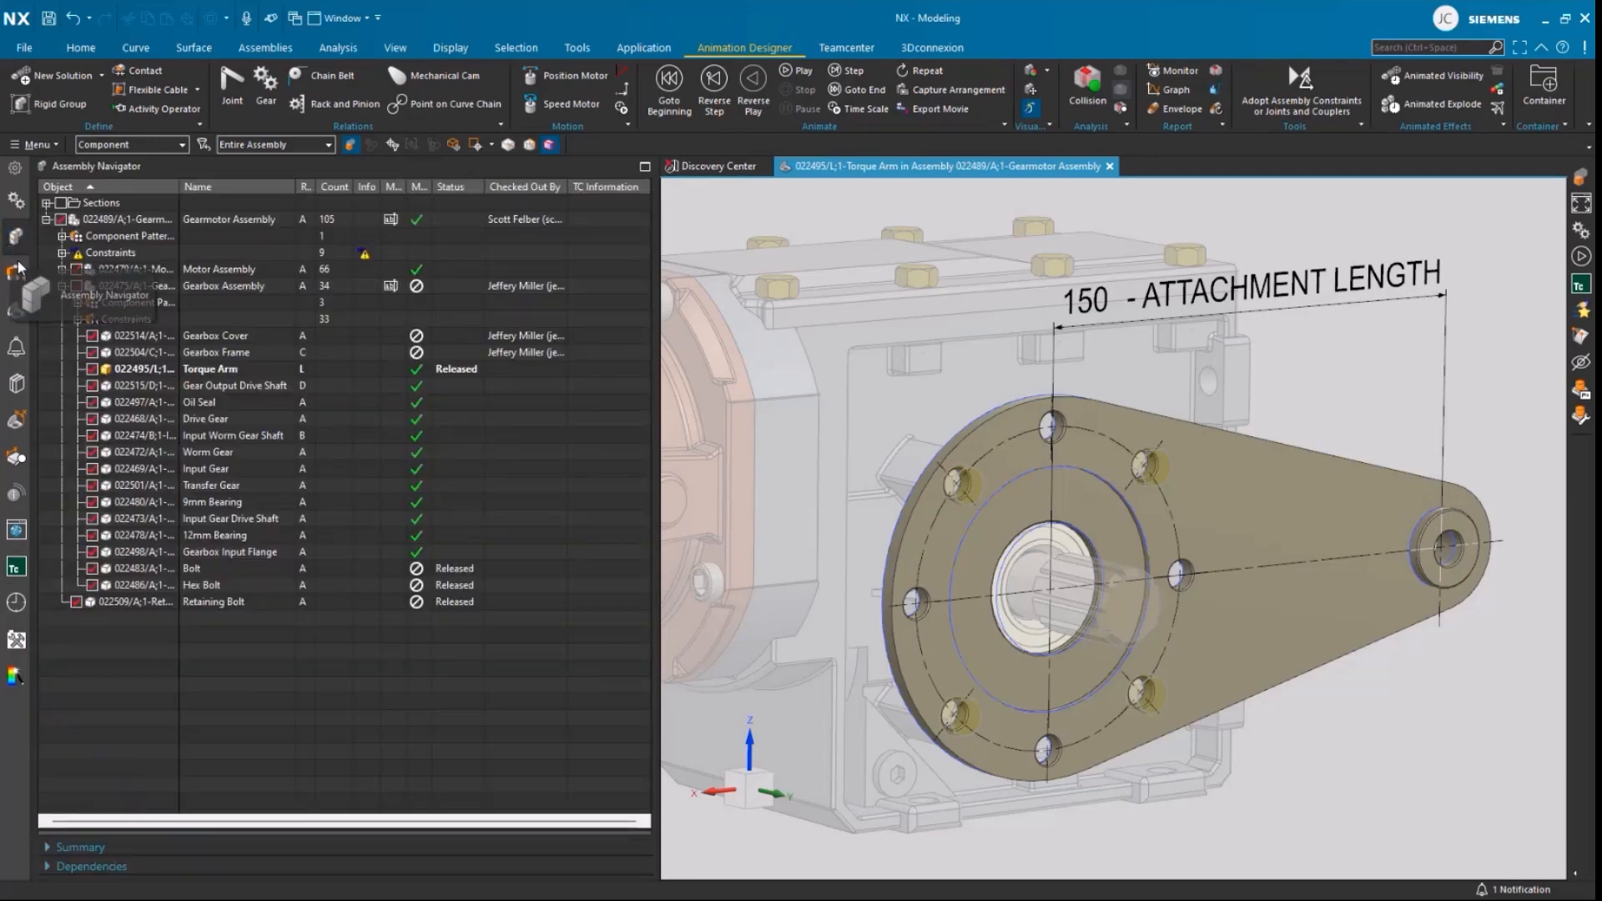
click(255, 369)
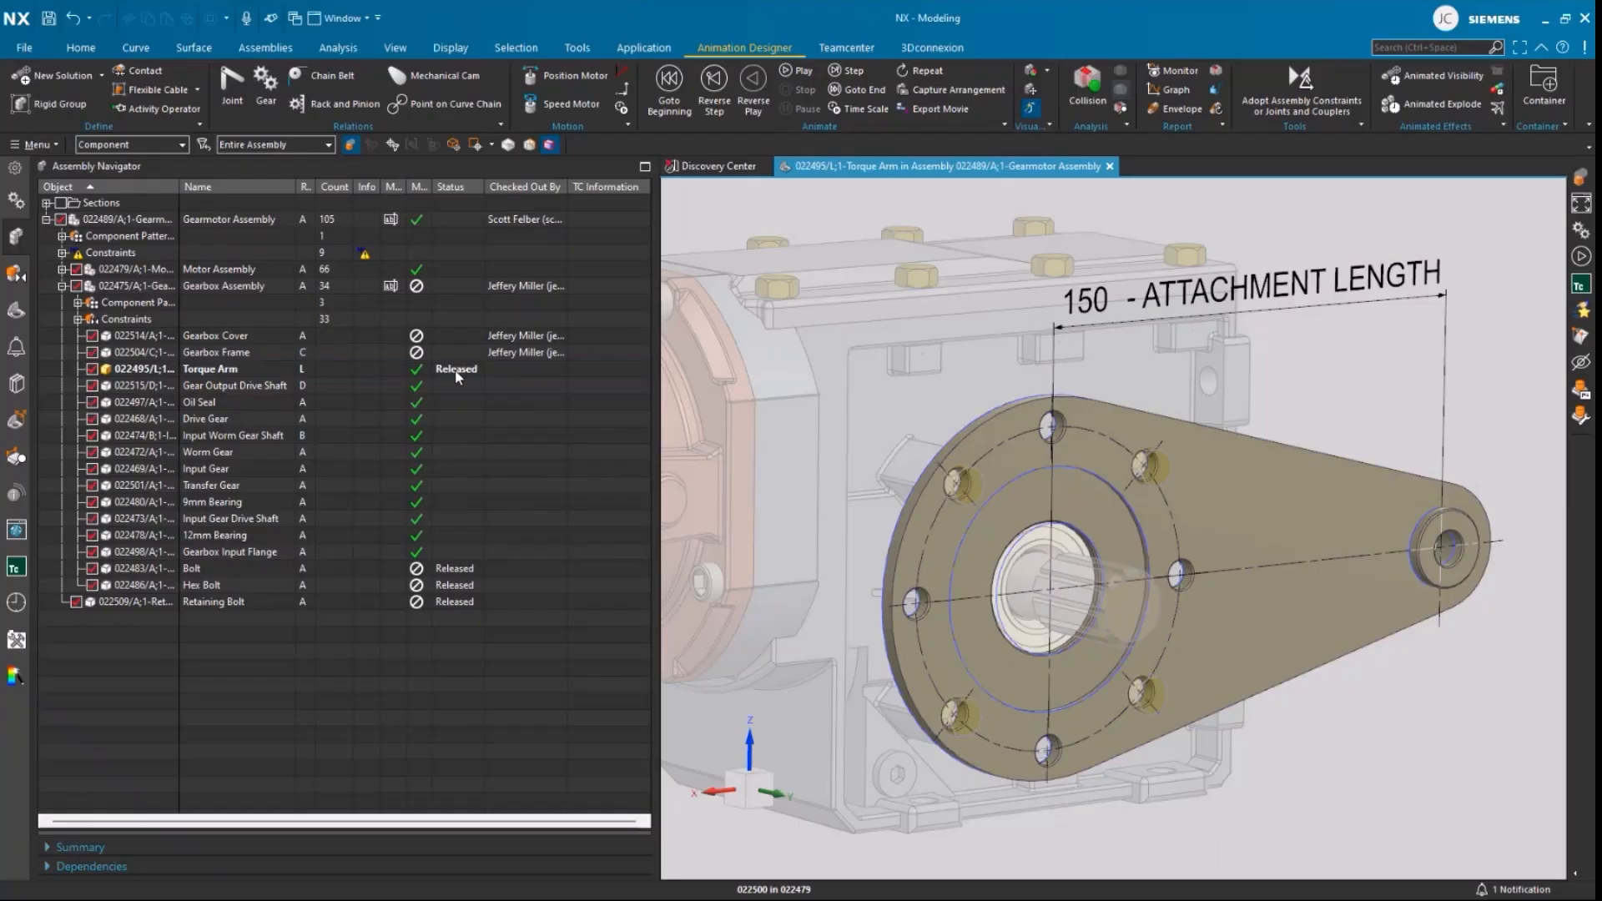
right_click(357, 369)
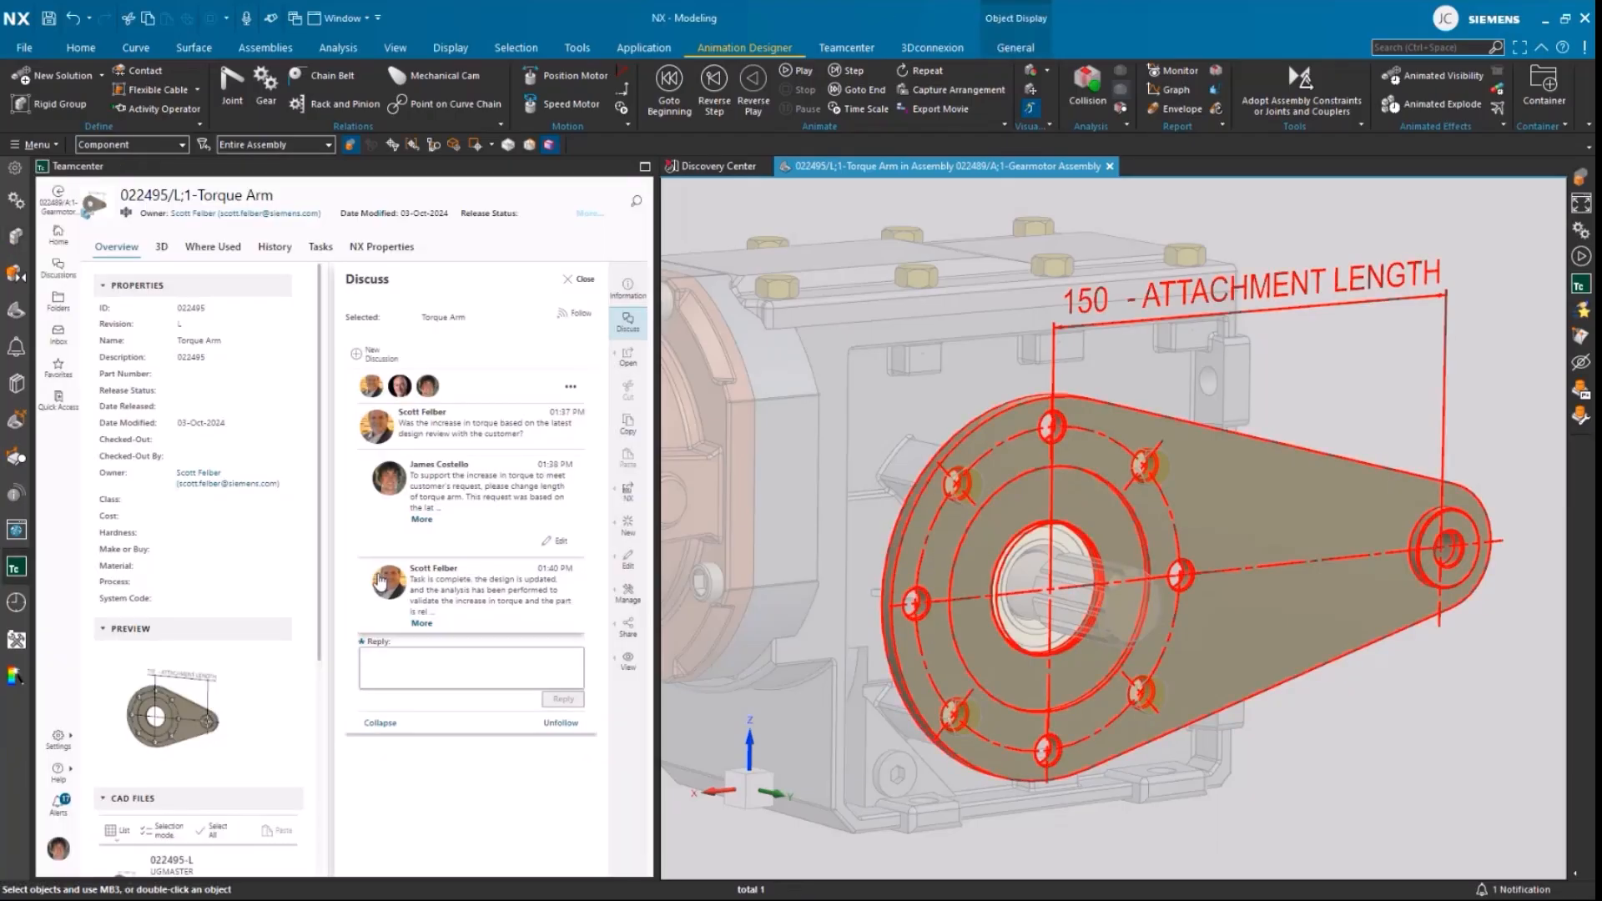
Step: Close the Torque Arm's discussion and review the state, assignee, priority and dates of its current and completed tasks in Teamcenter
click(579, 279)
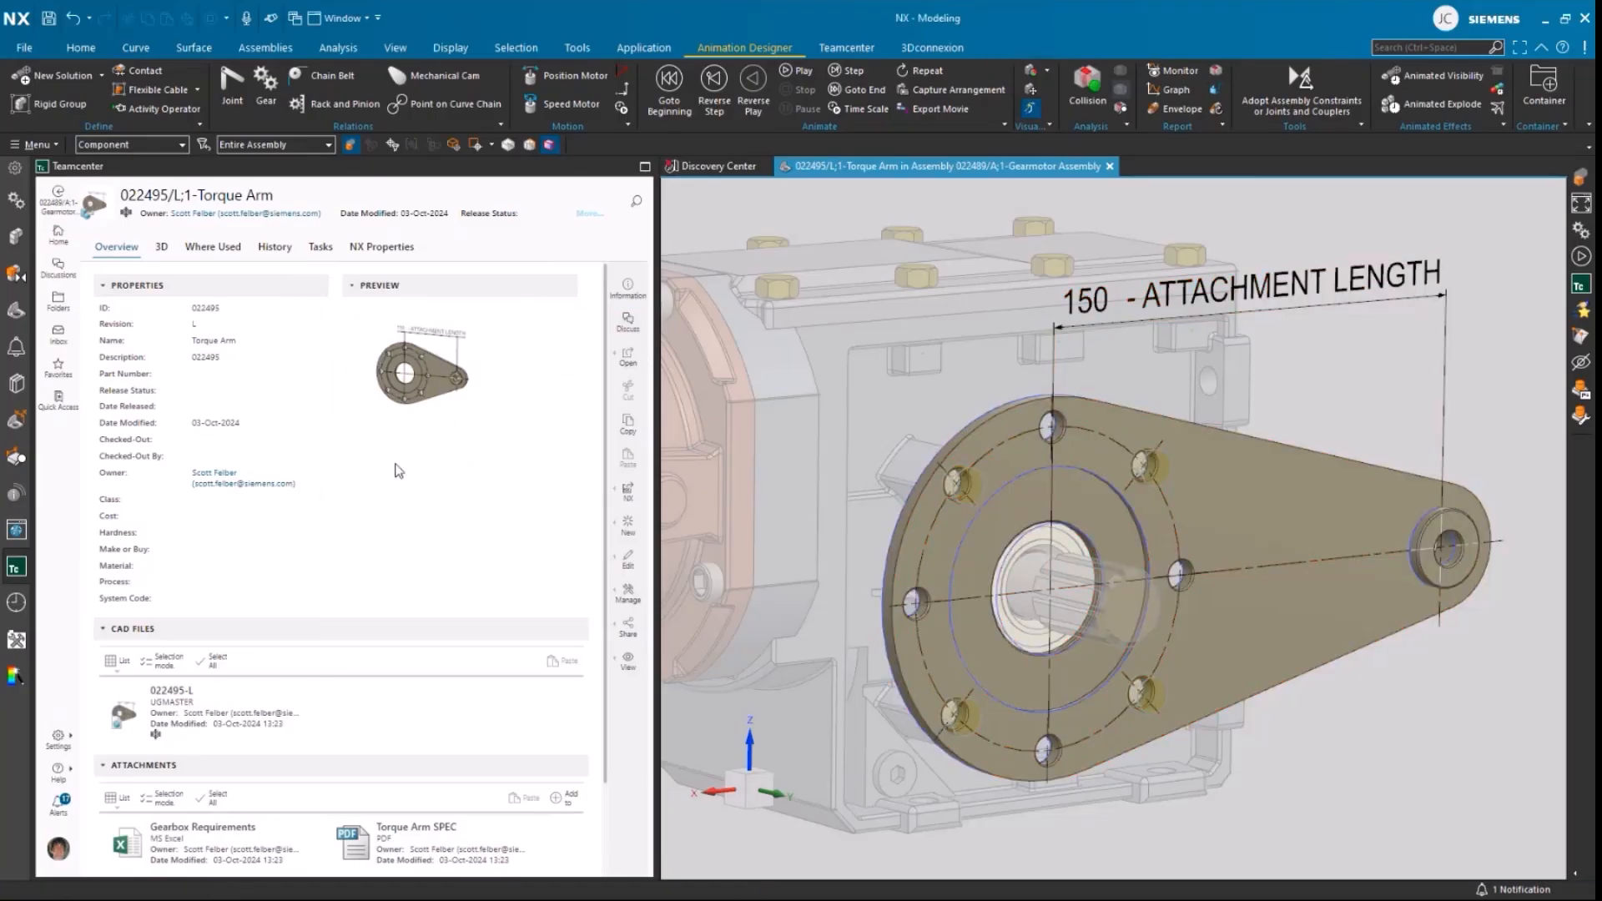
click(321, 247)
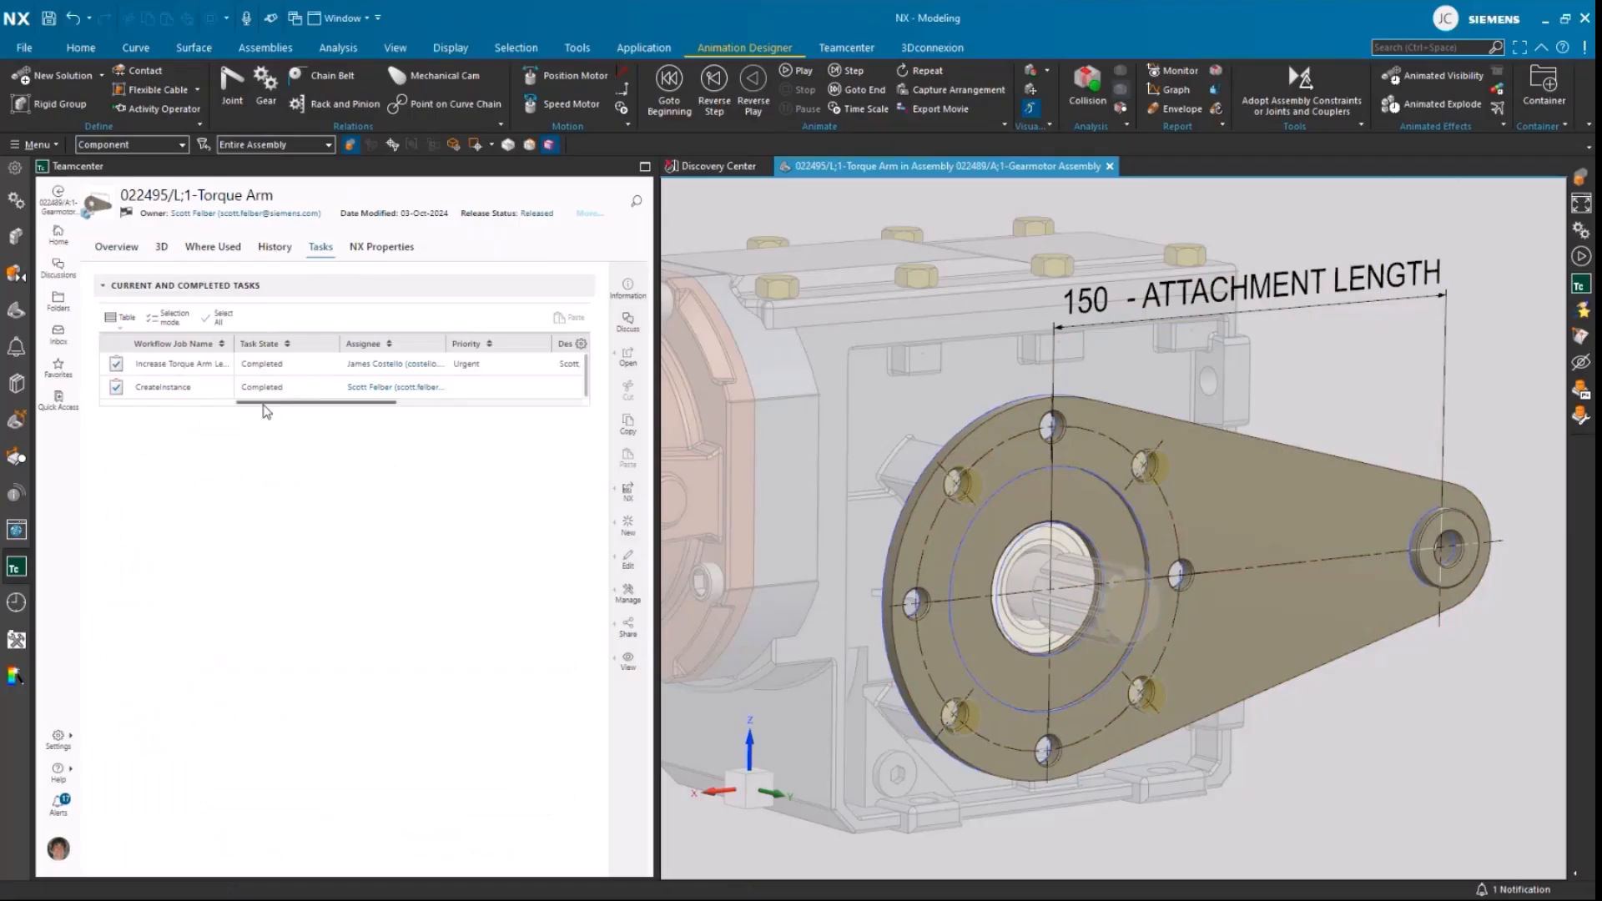
drag(266, 407, 333, 411)
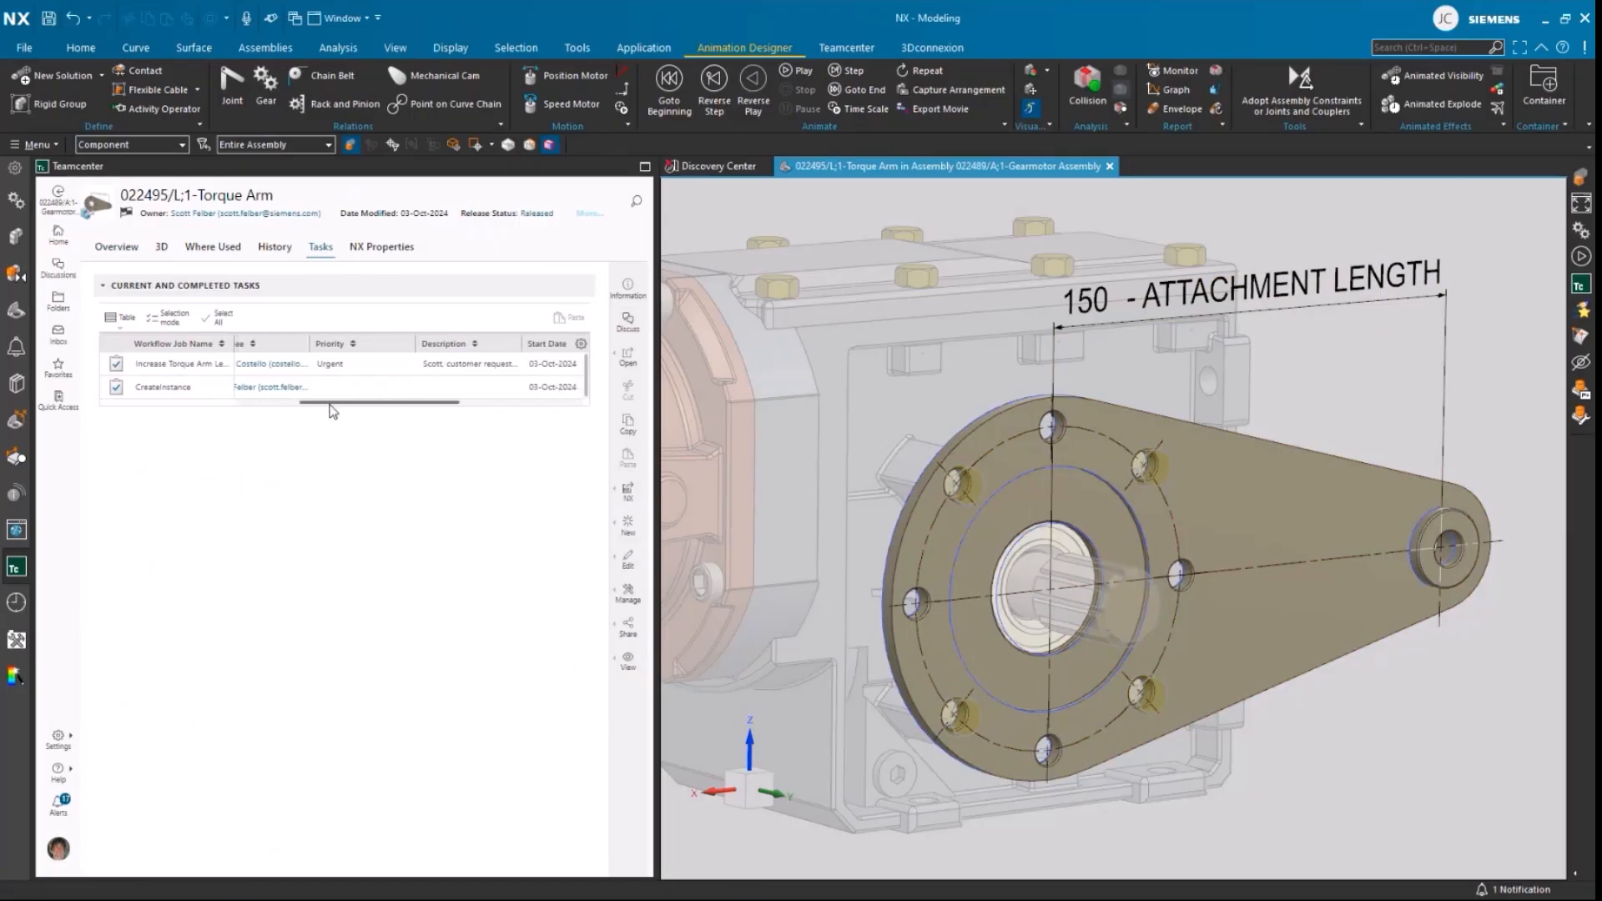
drag(333, 412, 208, 409)
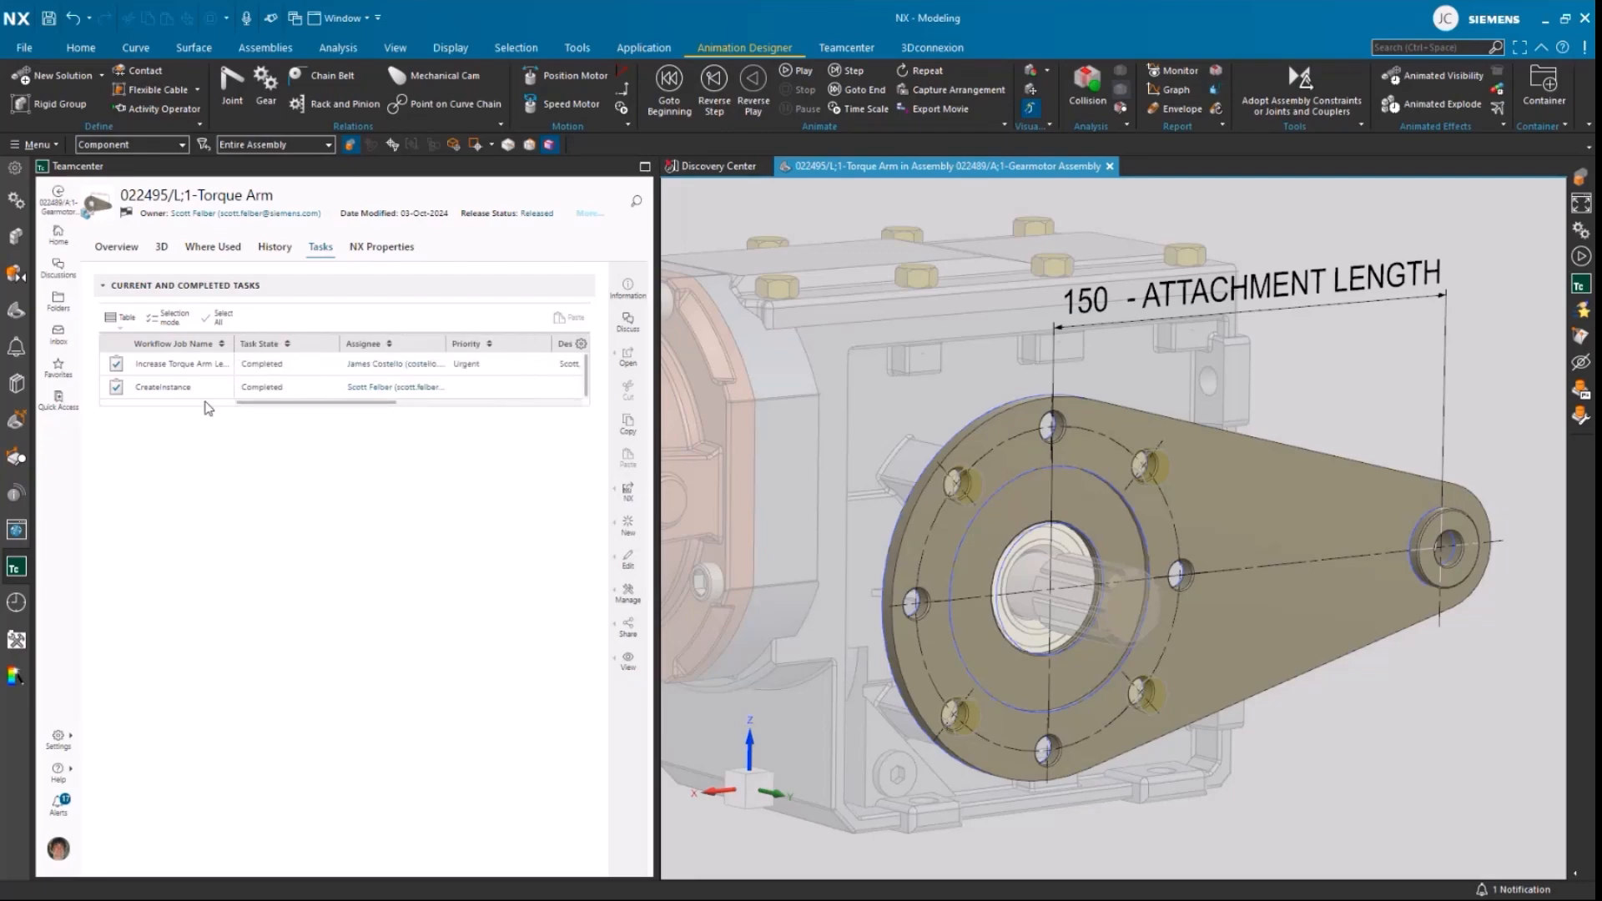
Step: Make the top-level Gearmotor Assembly the work part, bring the whole assembly into view and play its motion animation
click(16, 236)
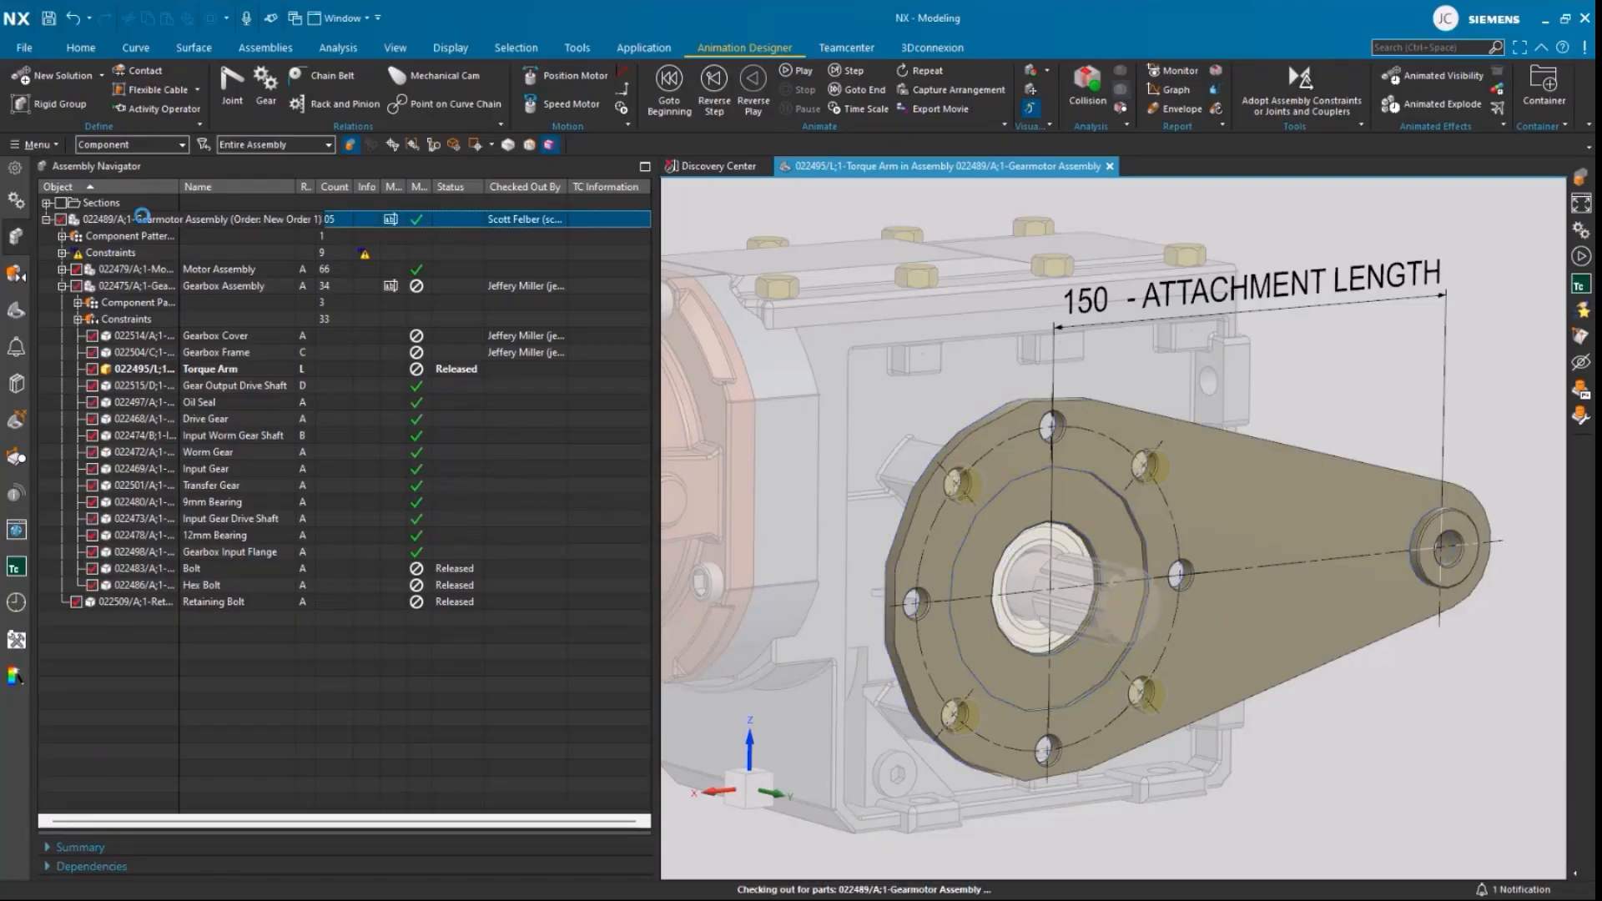
right_drag(1358, 286, 1328, 324)
click(794, 71)
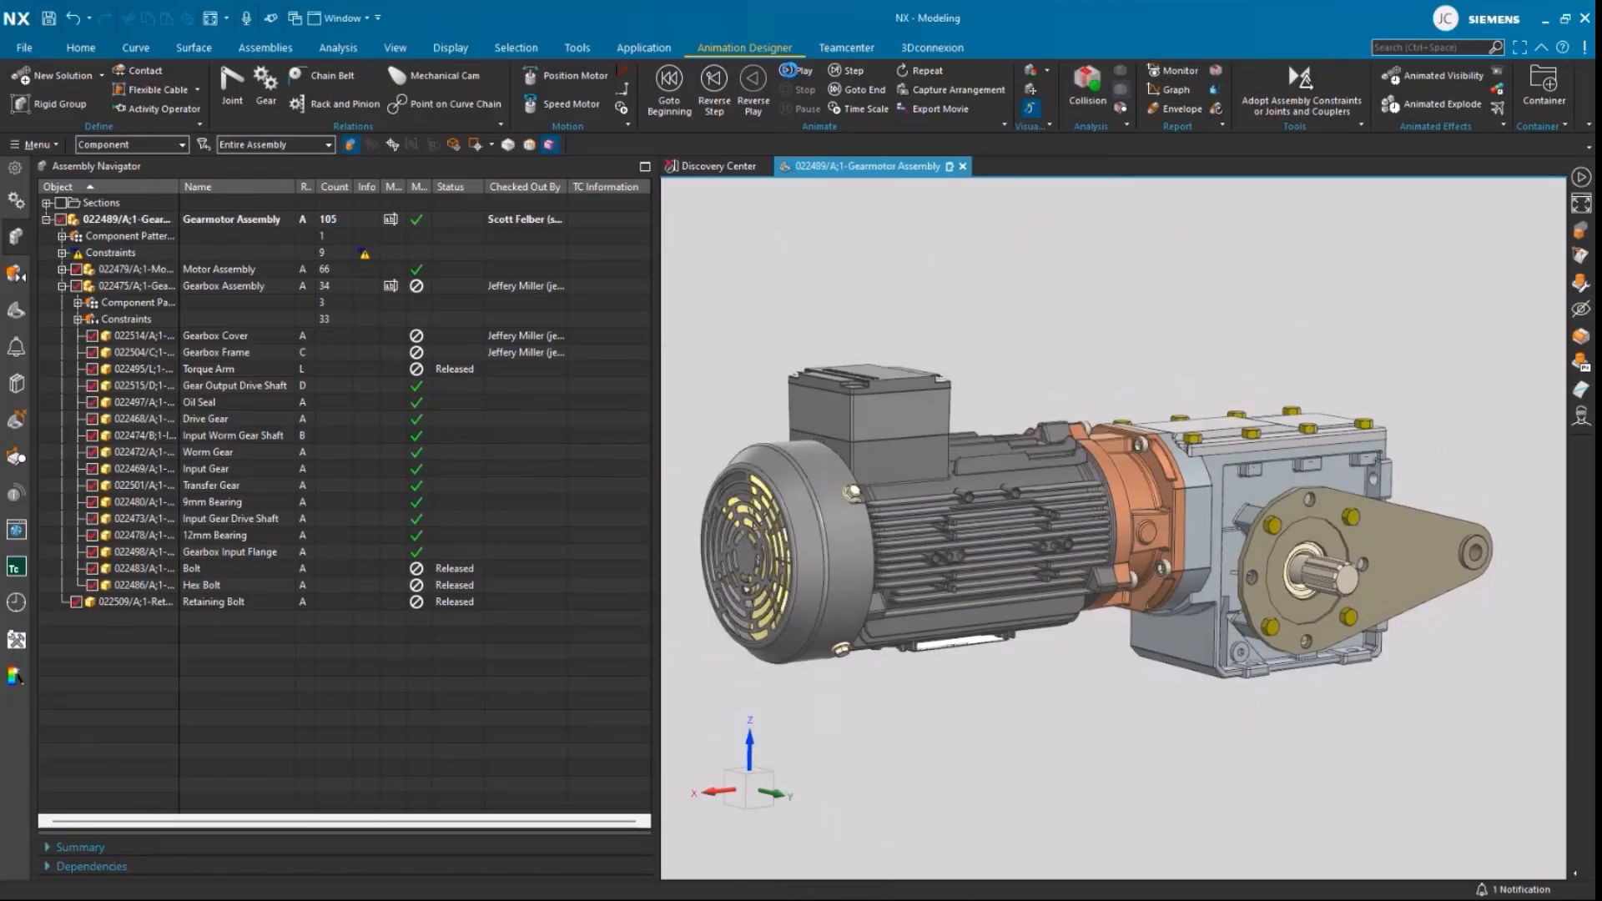